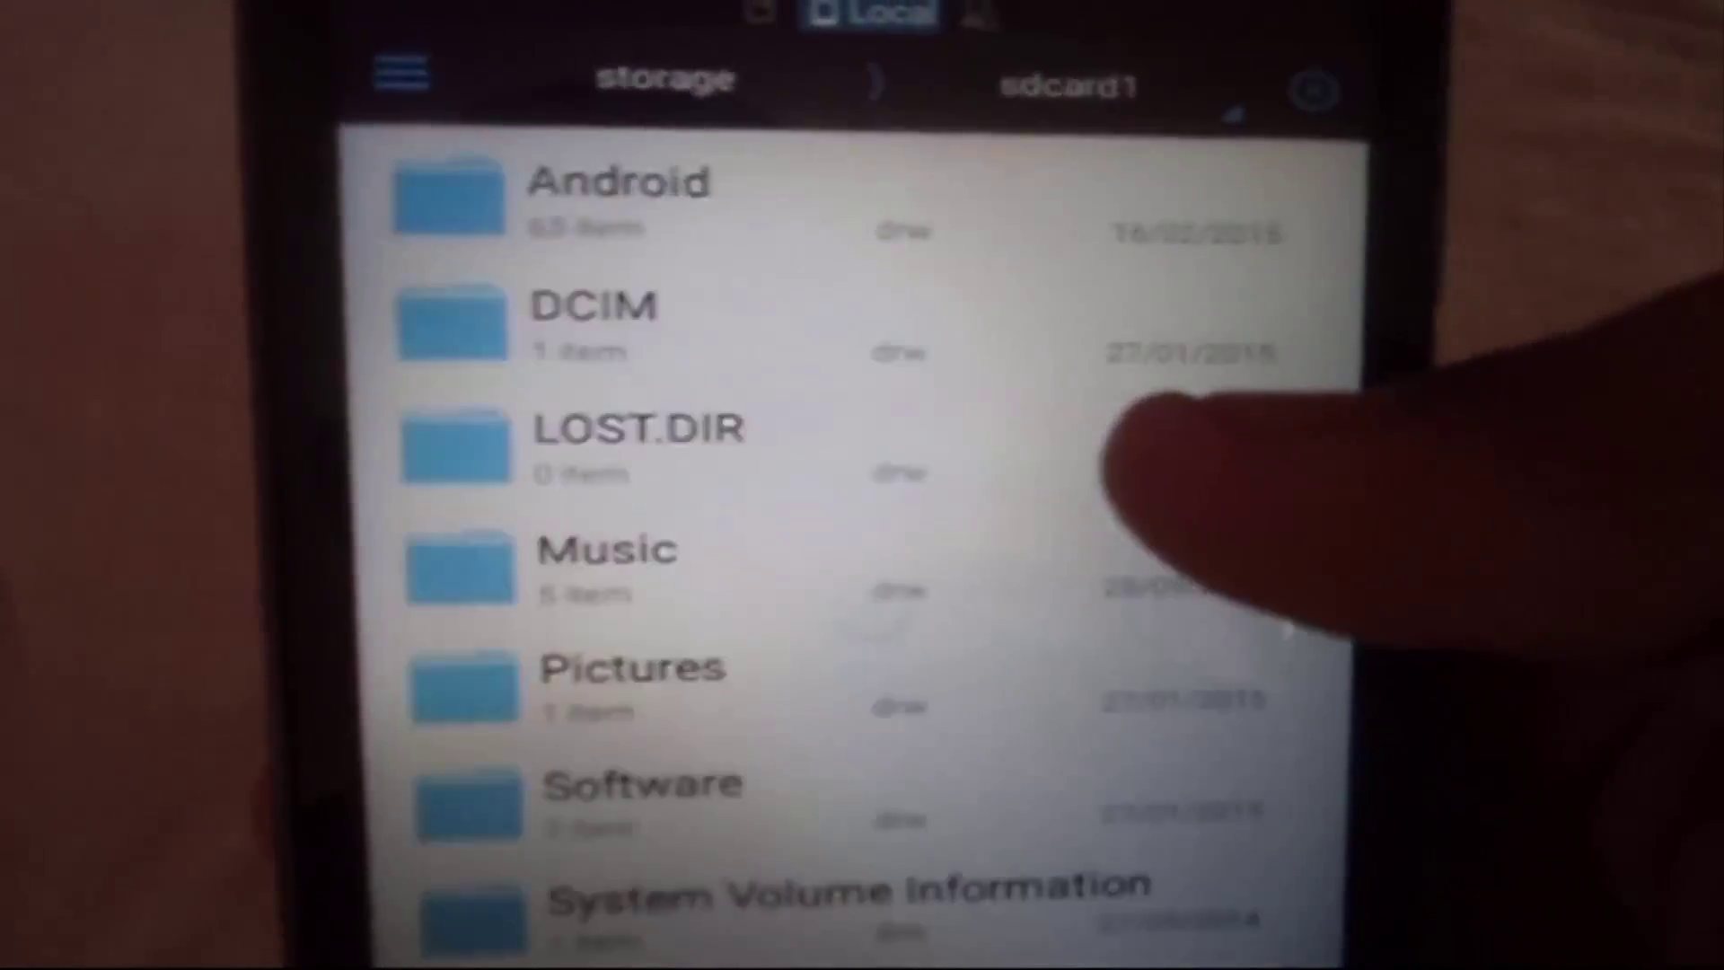
scroll(863, 538, down, 4)
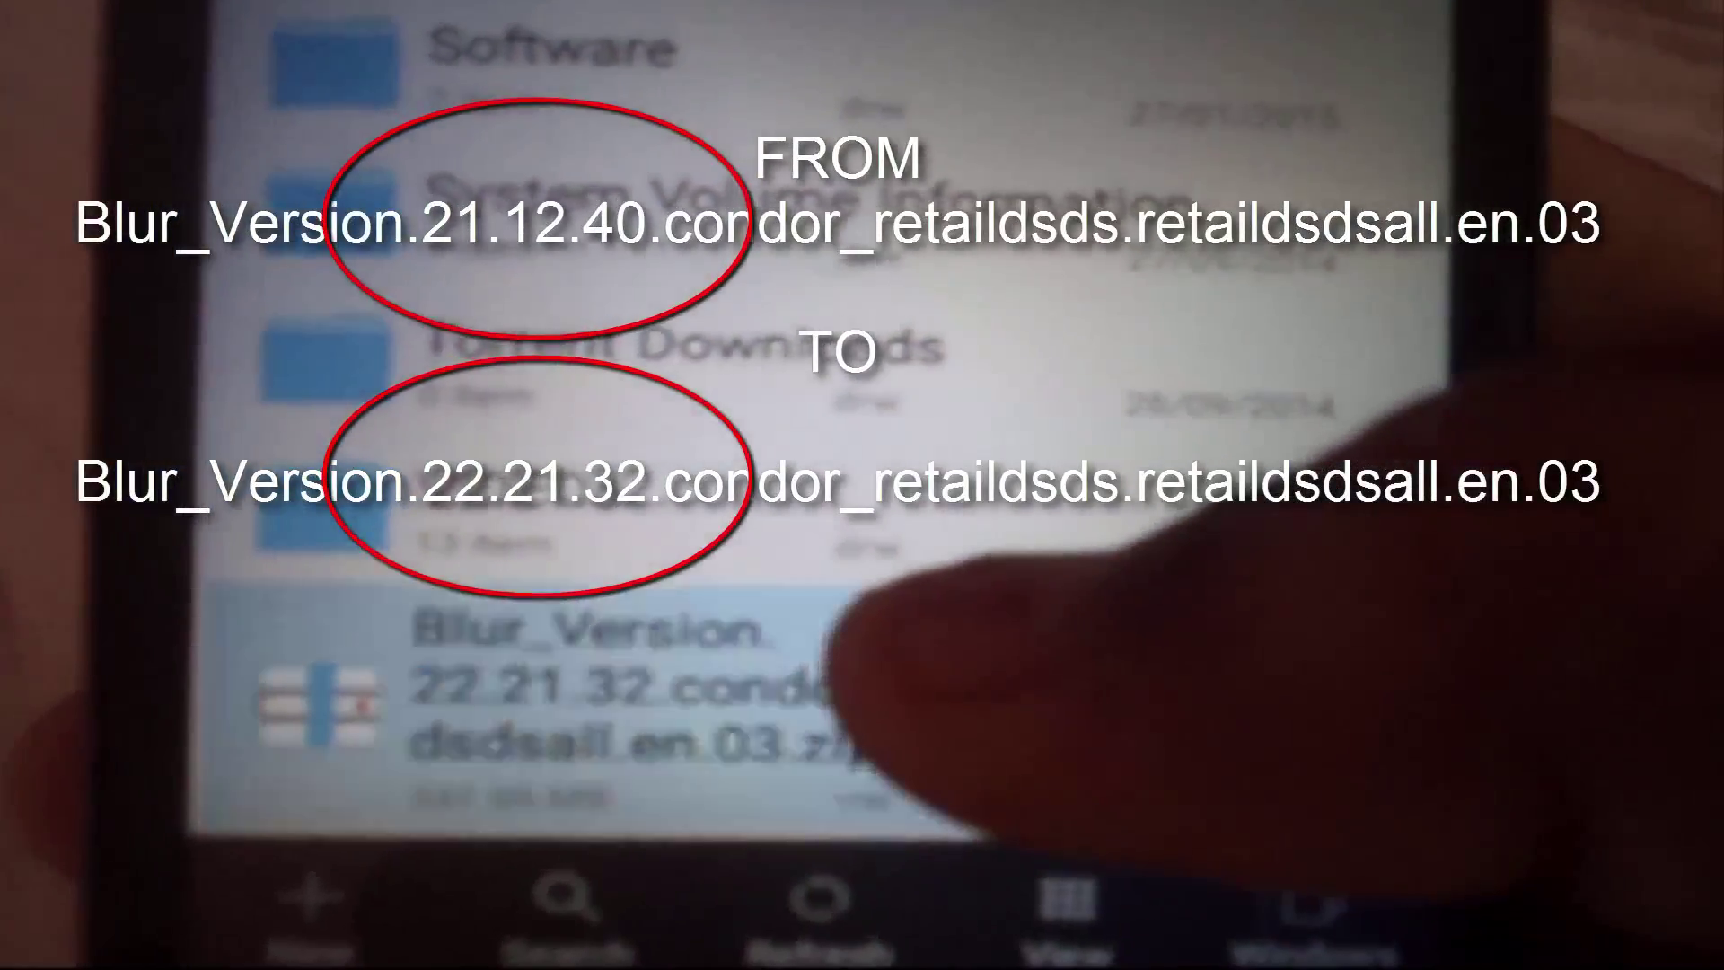
- Bring up Rename on the Blur_Version update zip and scroll its name field to read the full name
click(835, 681)
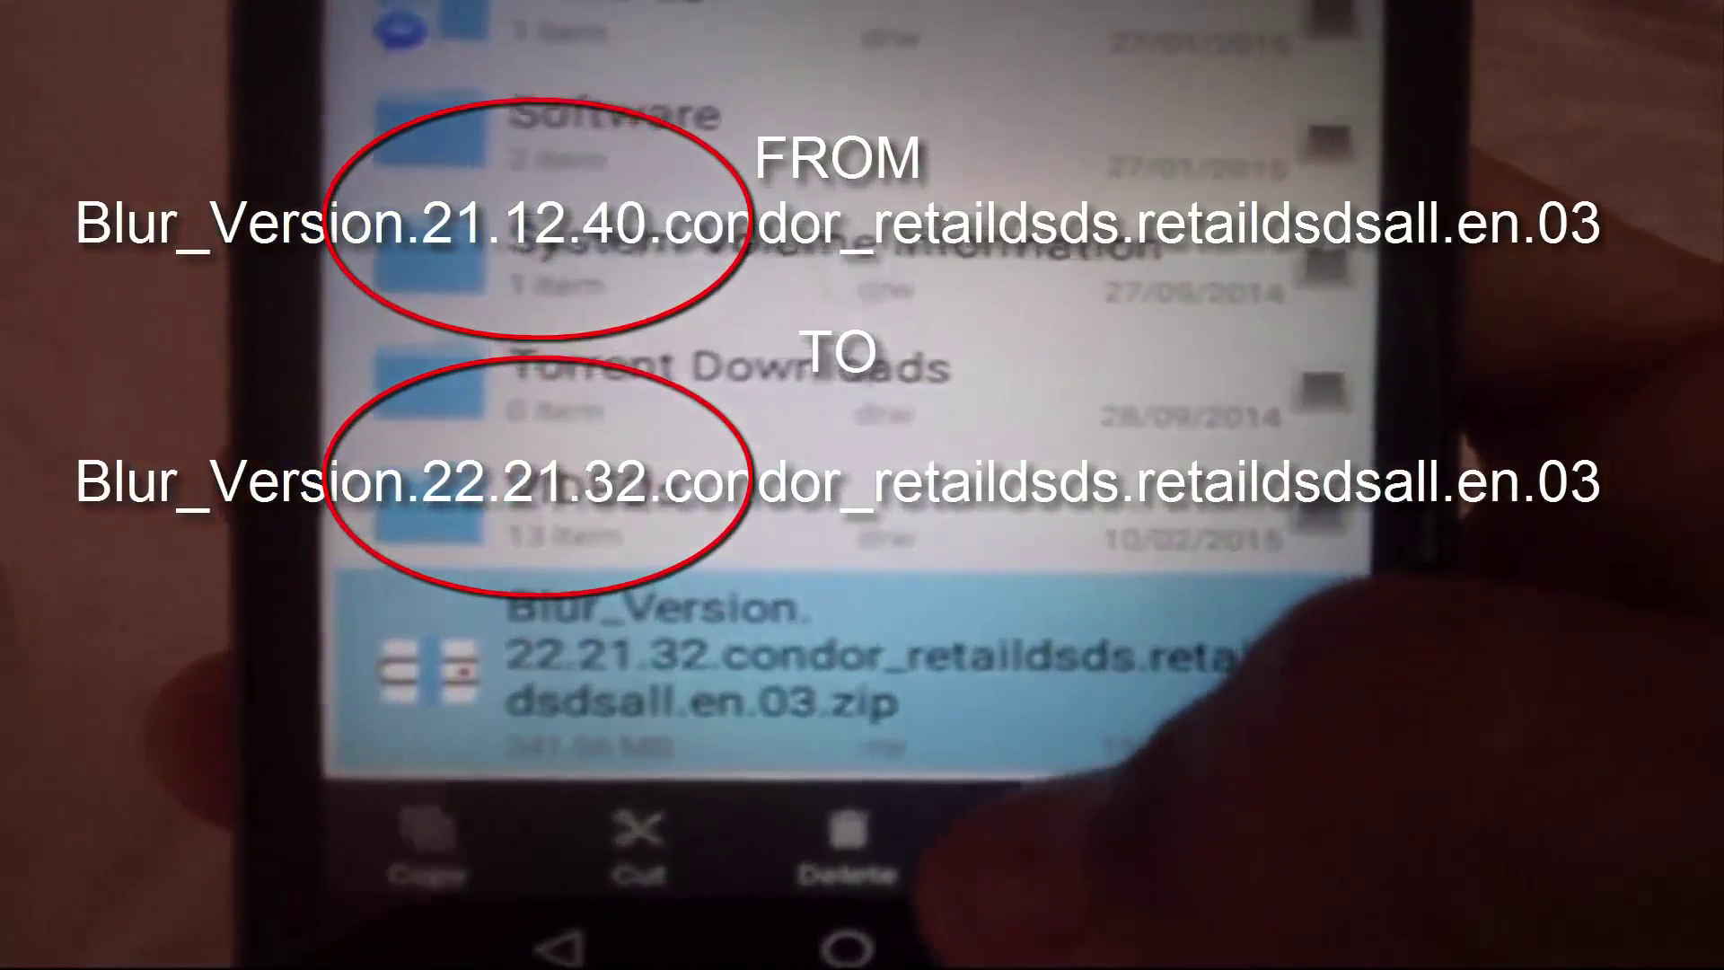
click(1048, 829)
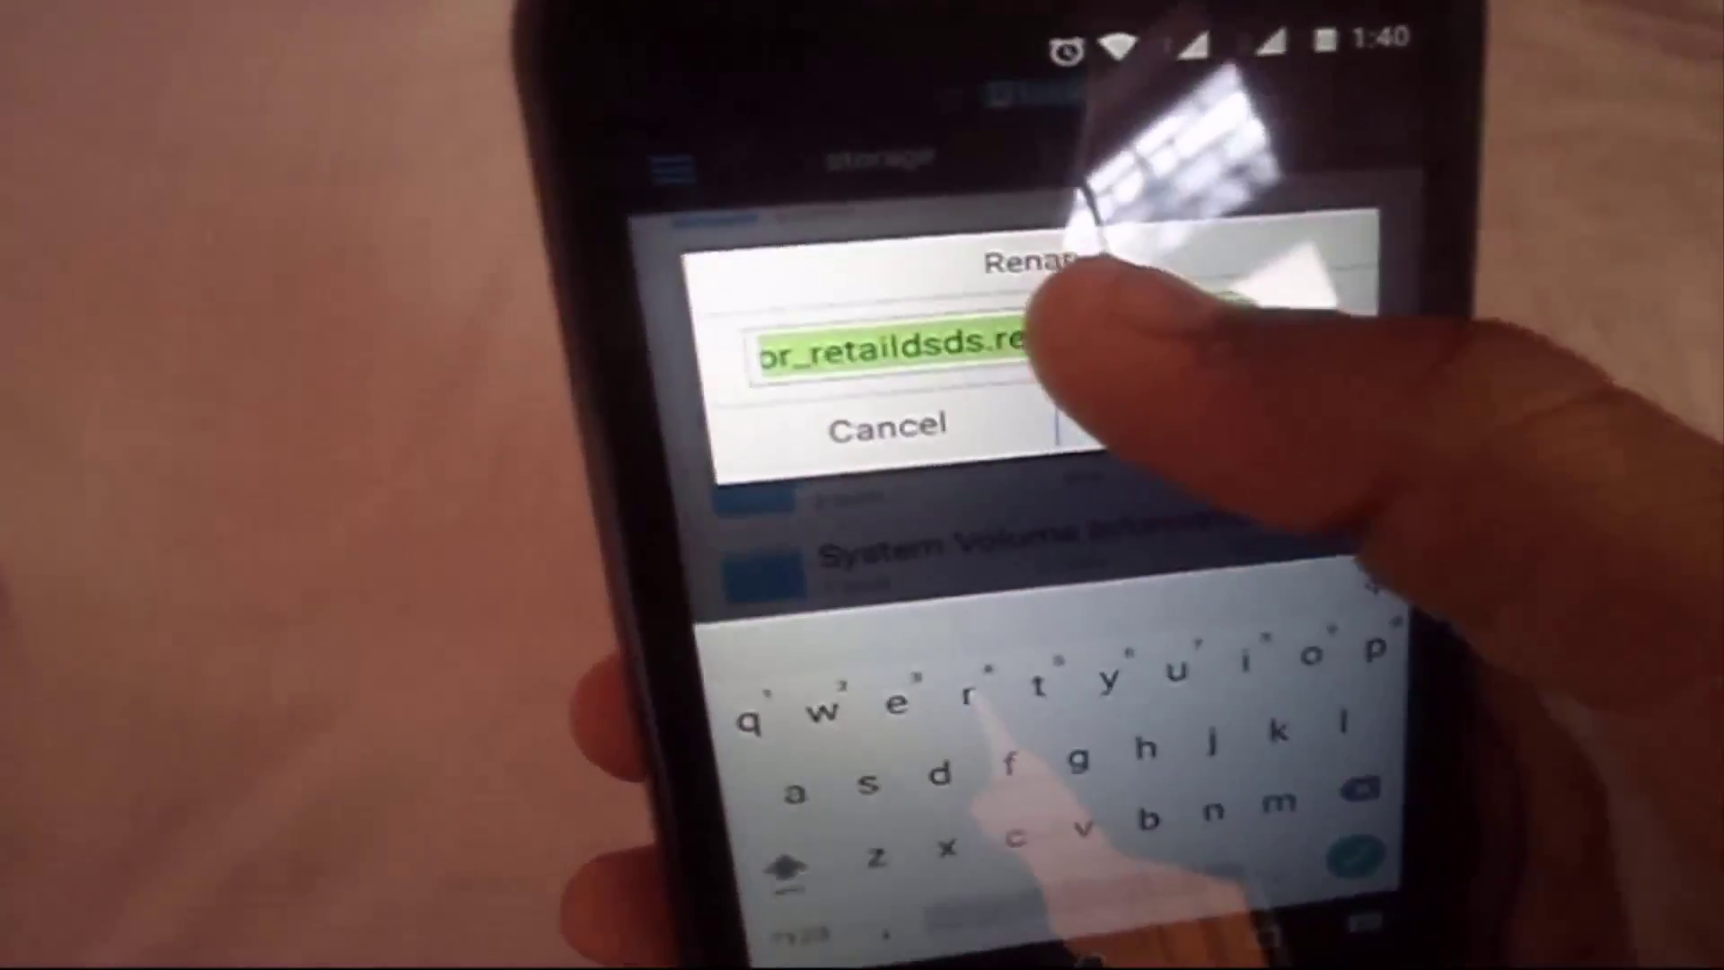
drag(1065, 337, 1252, 310)
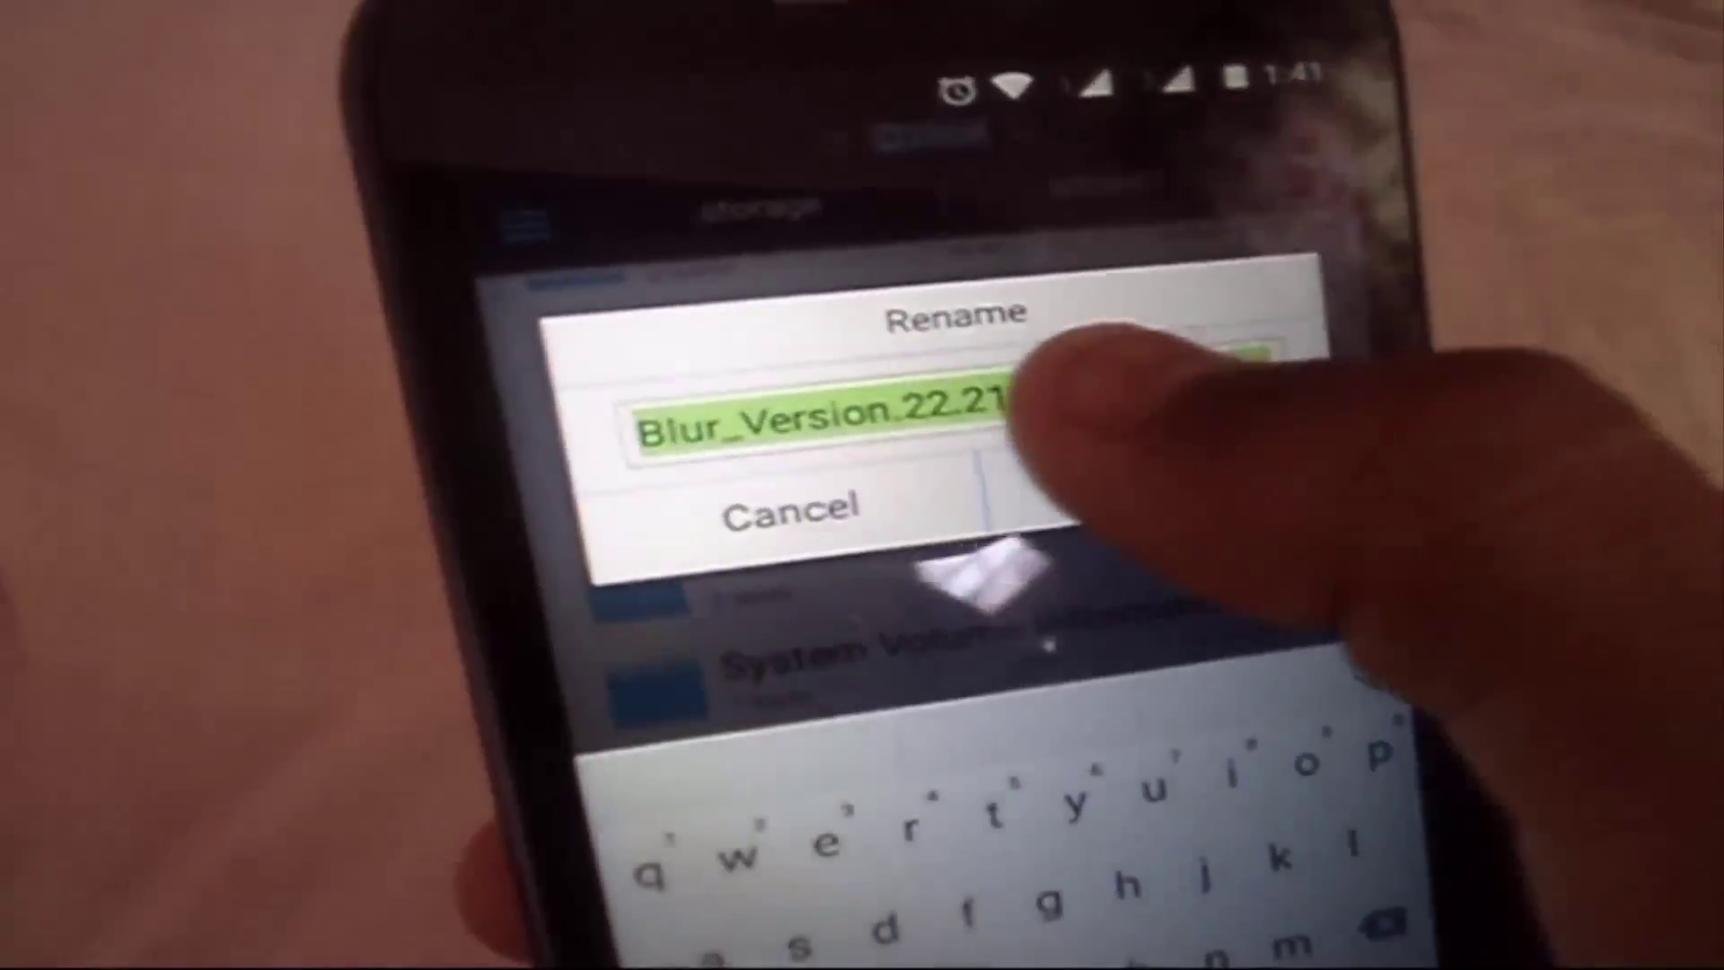
drag(1117, 404, 741, 411)
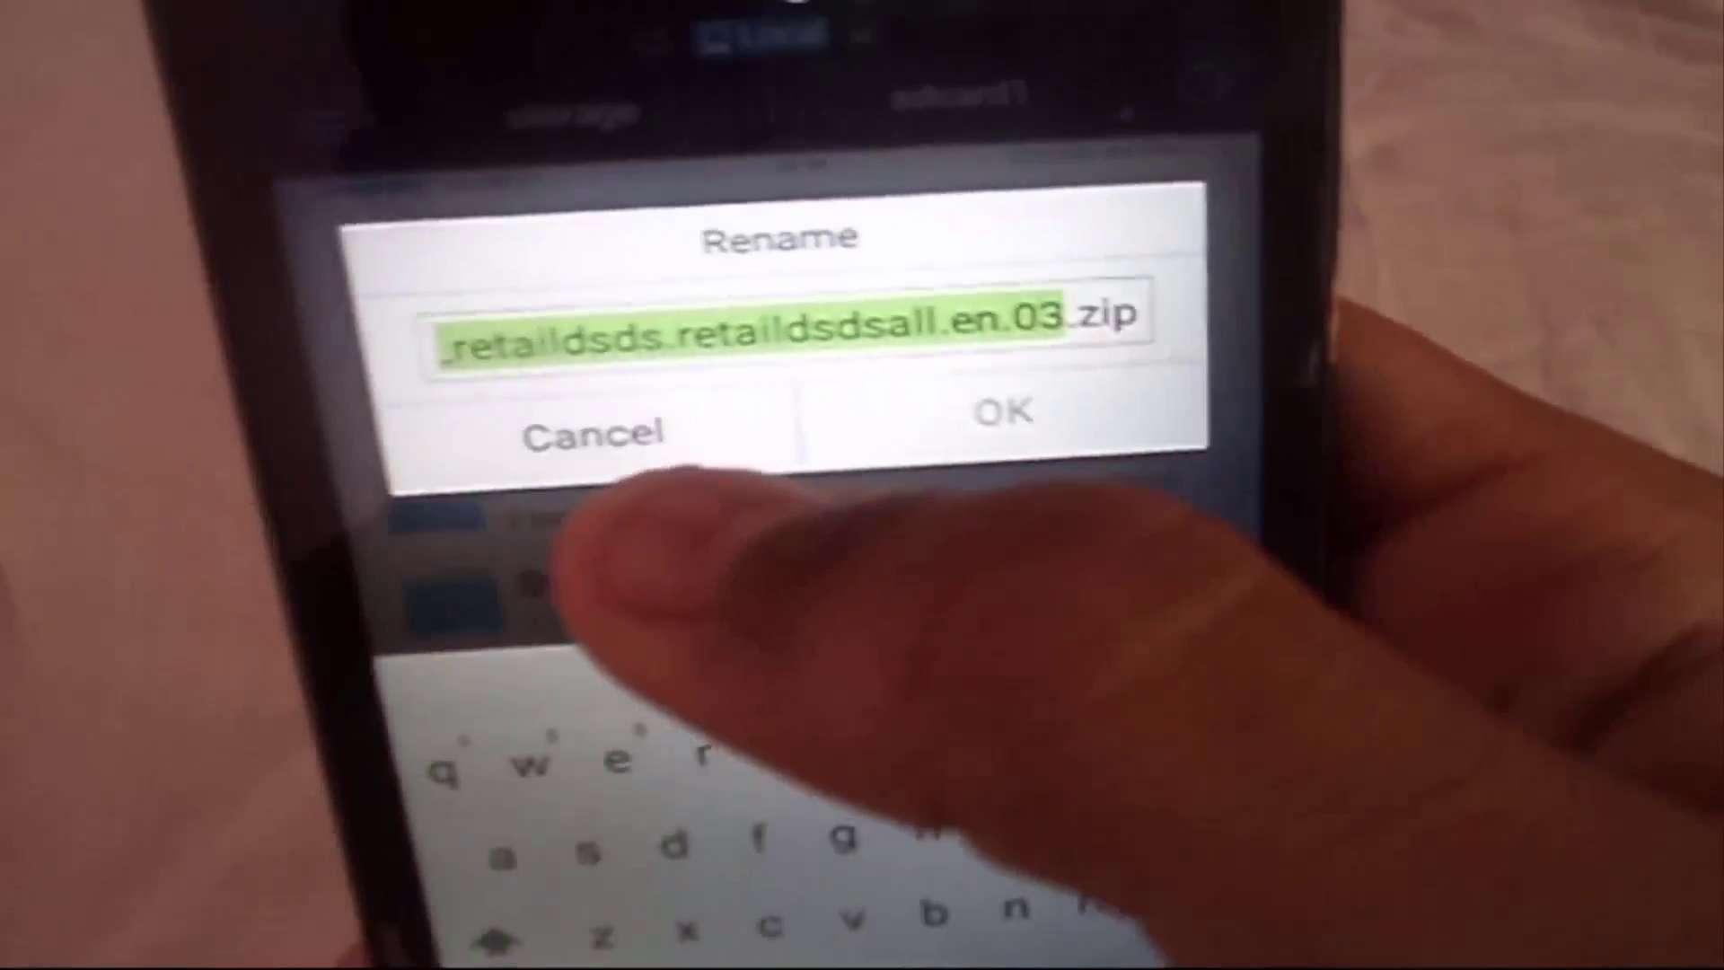
- Cancel the rename and bring up the history of recently visited storage locations
click(566, 532)
click(903, 471)
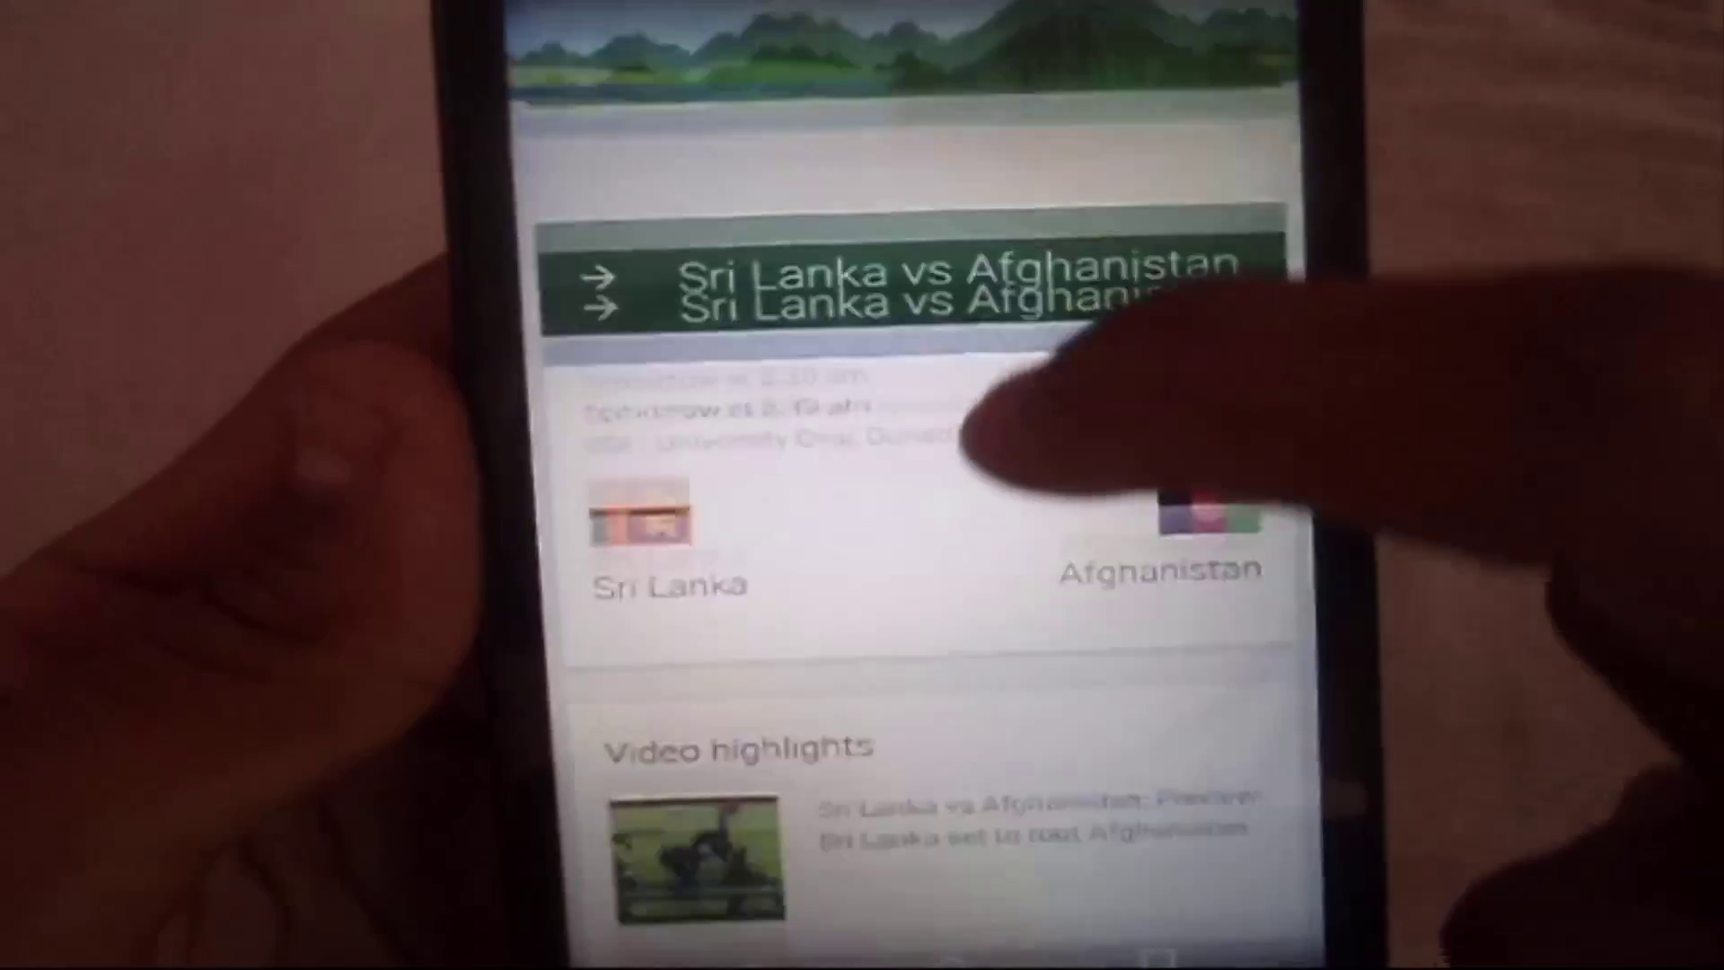
scroll(903, 540, down, 3)
scroll(902, 539, down, 3)
scroll(902, 539, down, 3)
scroll(902, 540, down, 2)
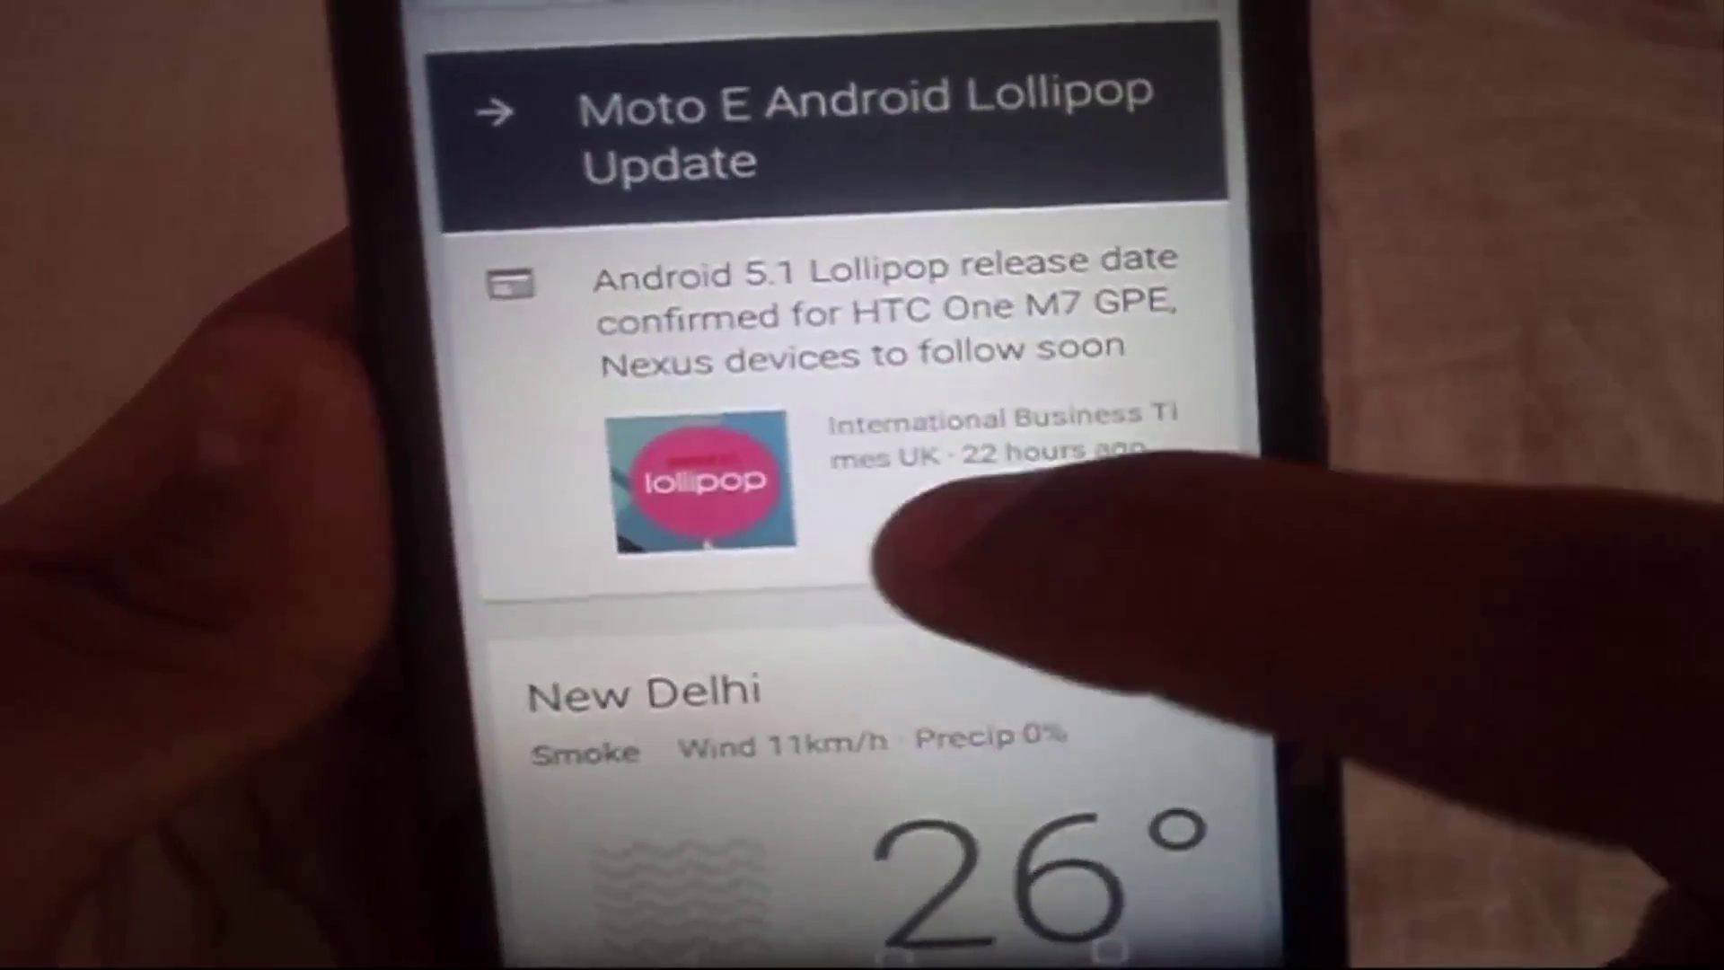
scroll(863, 539, down, 1)
scroll(861, 539, down, 4)
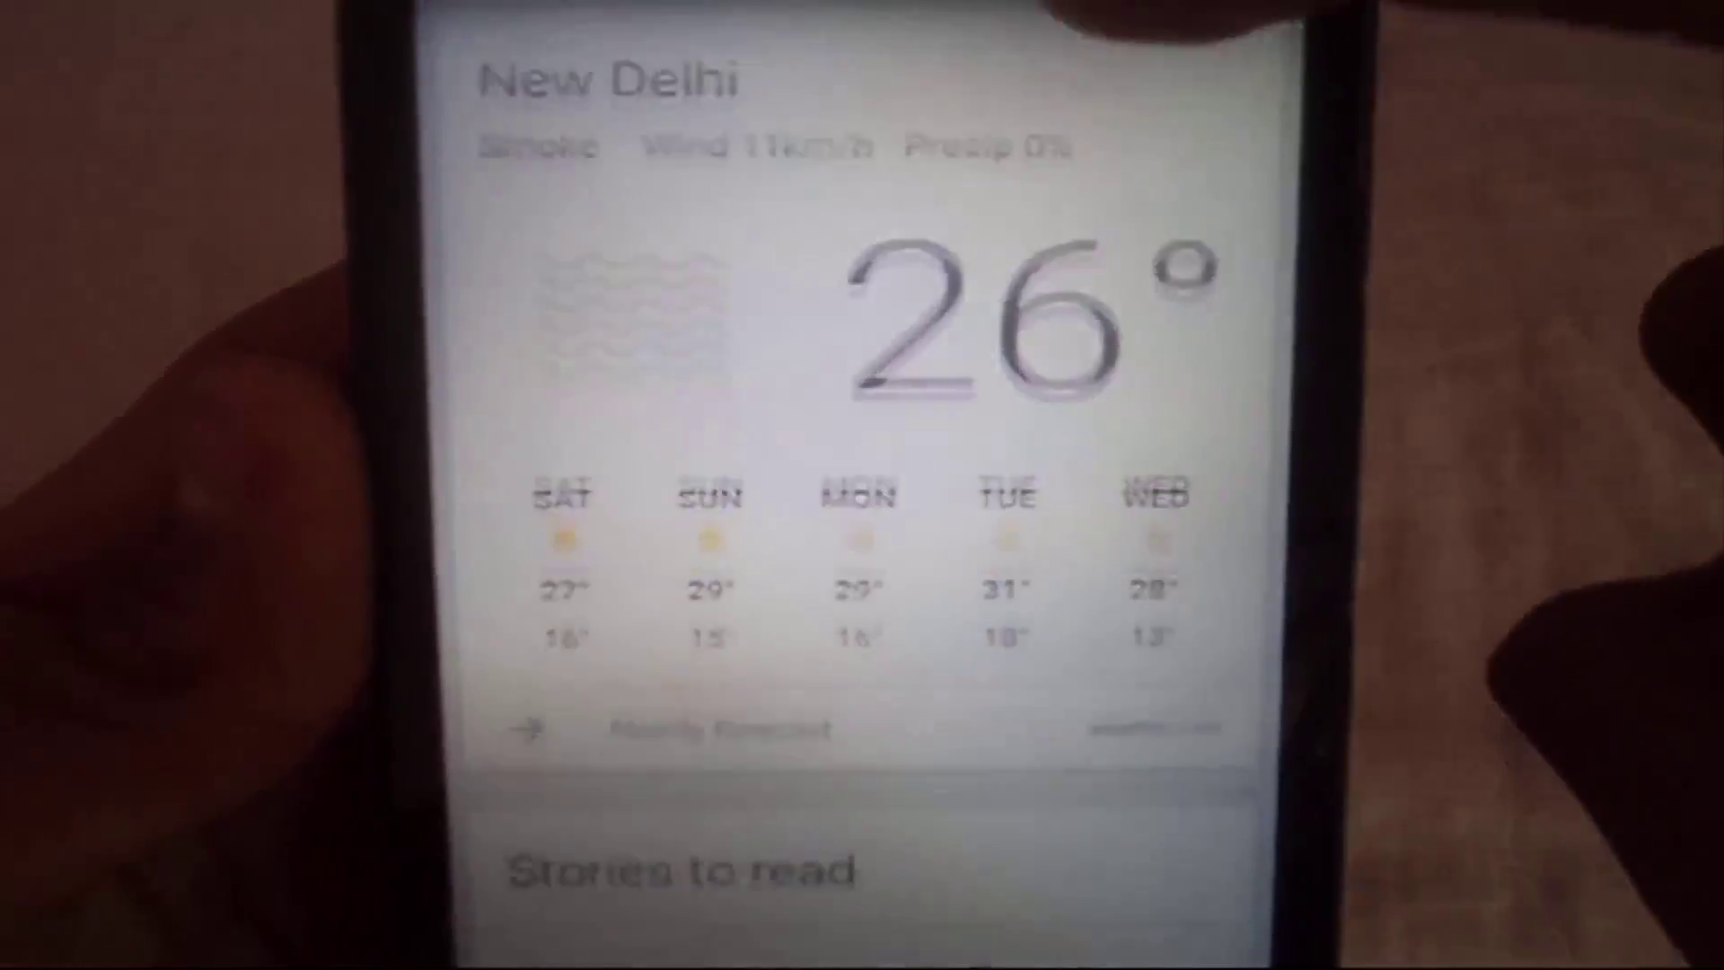
scroll(862, 539, down, 3)
scroll(862, 539, down, 3)
scroll(863, 538, right, 3)
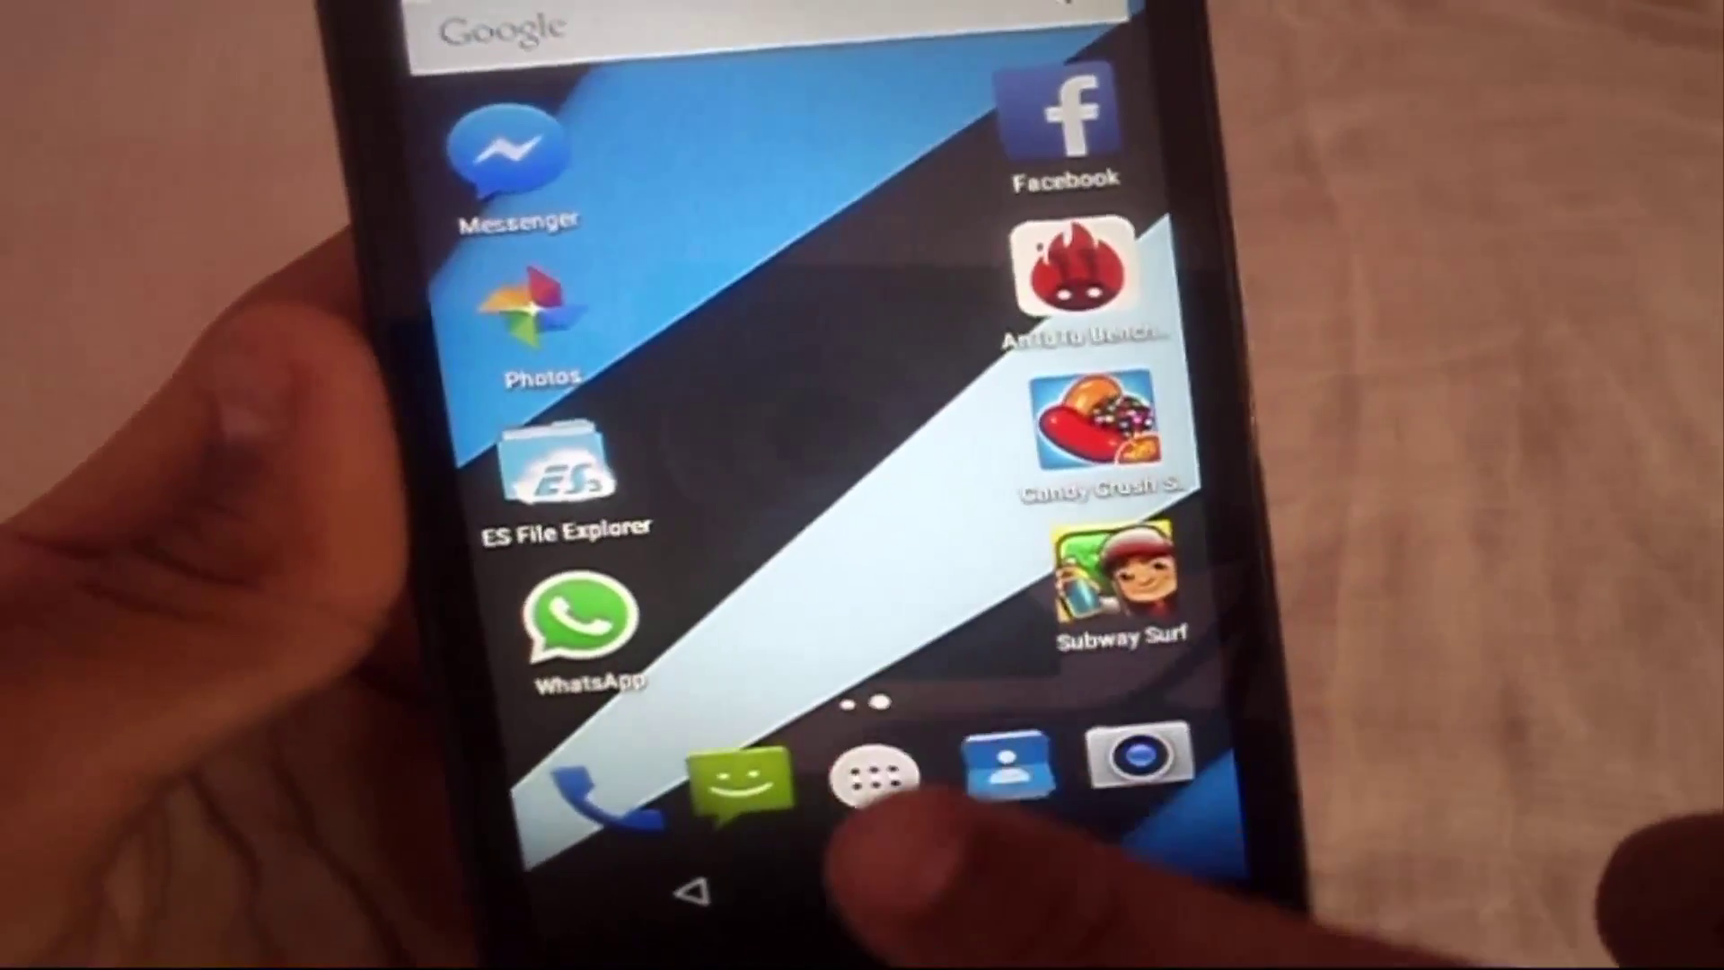
- Browse the app drawer pages of installed apps, then return to the home screen
click(889, 793)
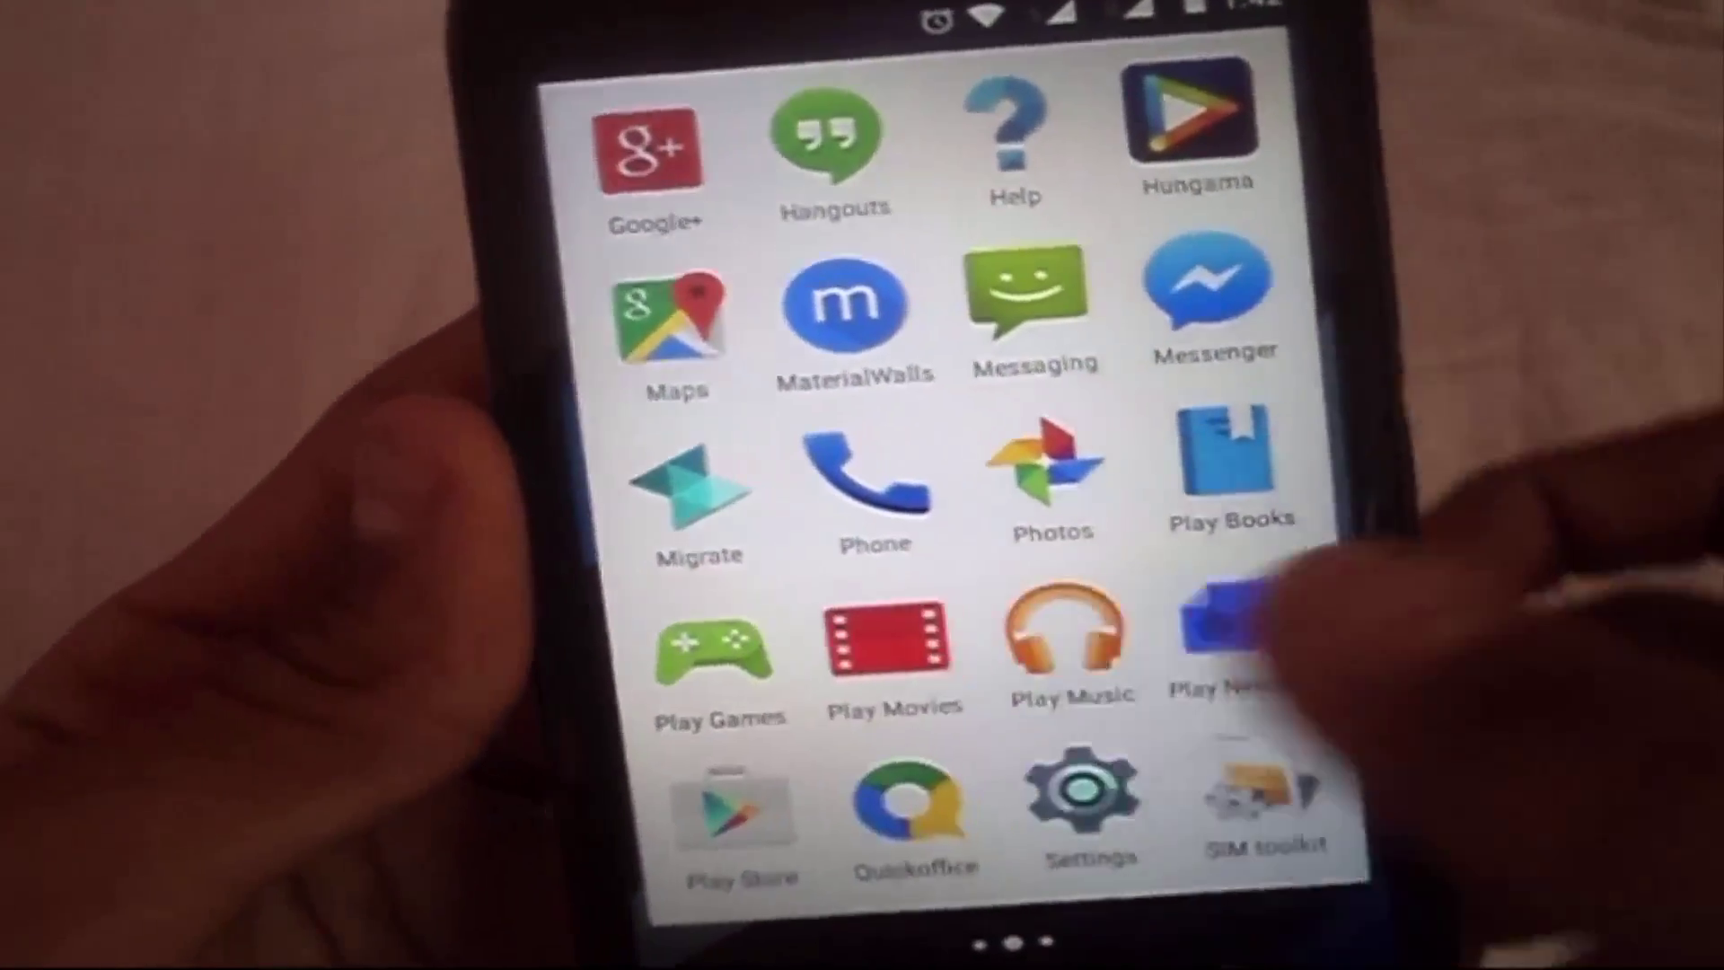
drag(915, 458, 1481, 471)
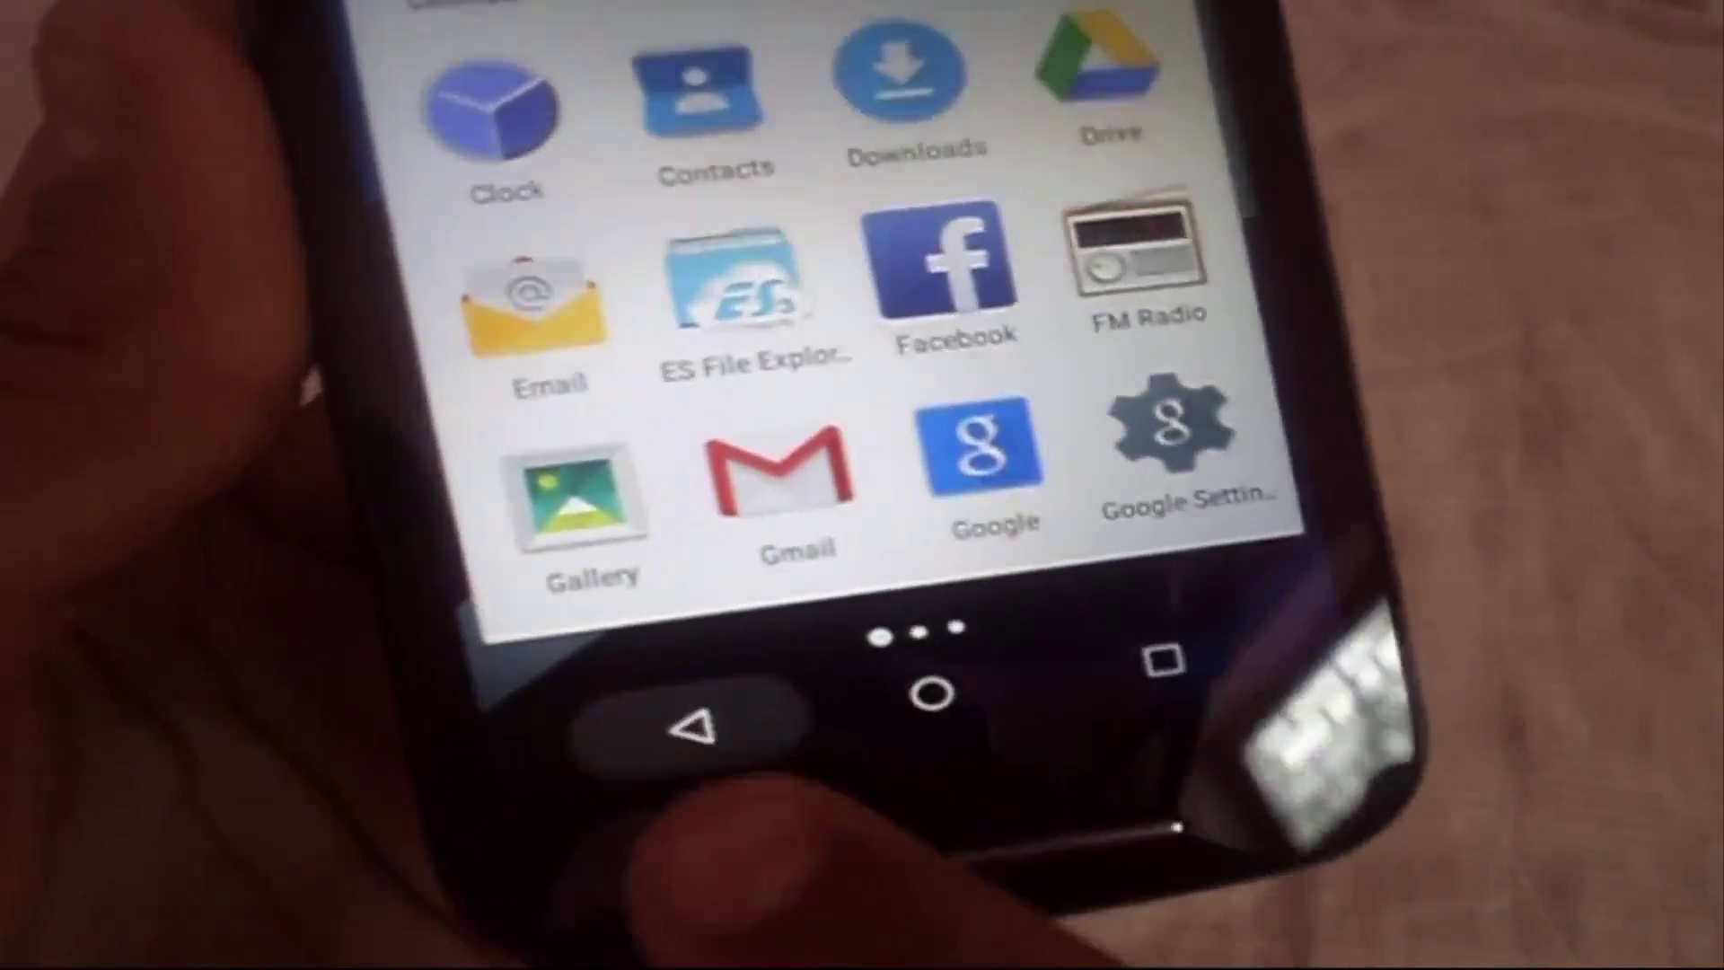
click(694, 728)
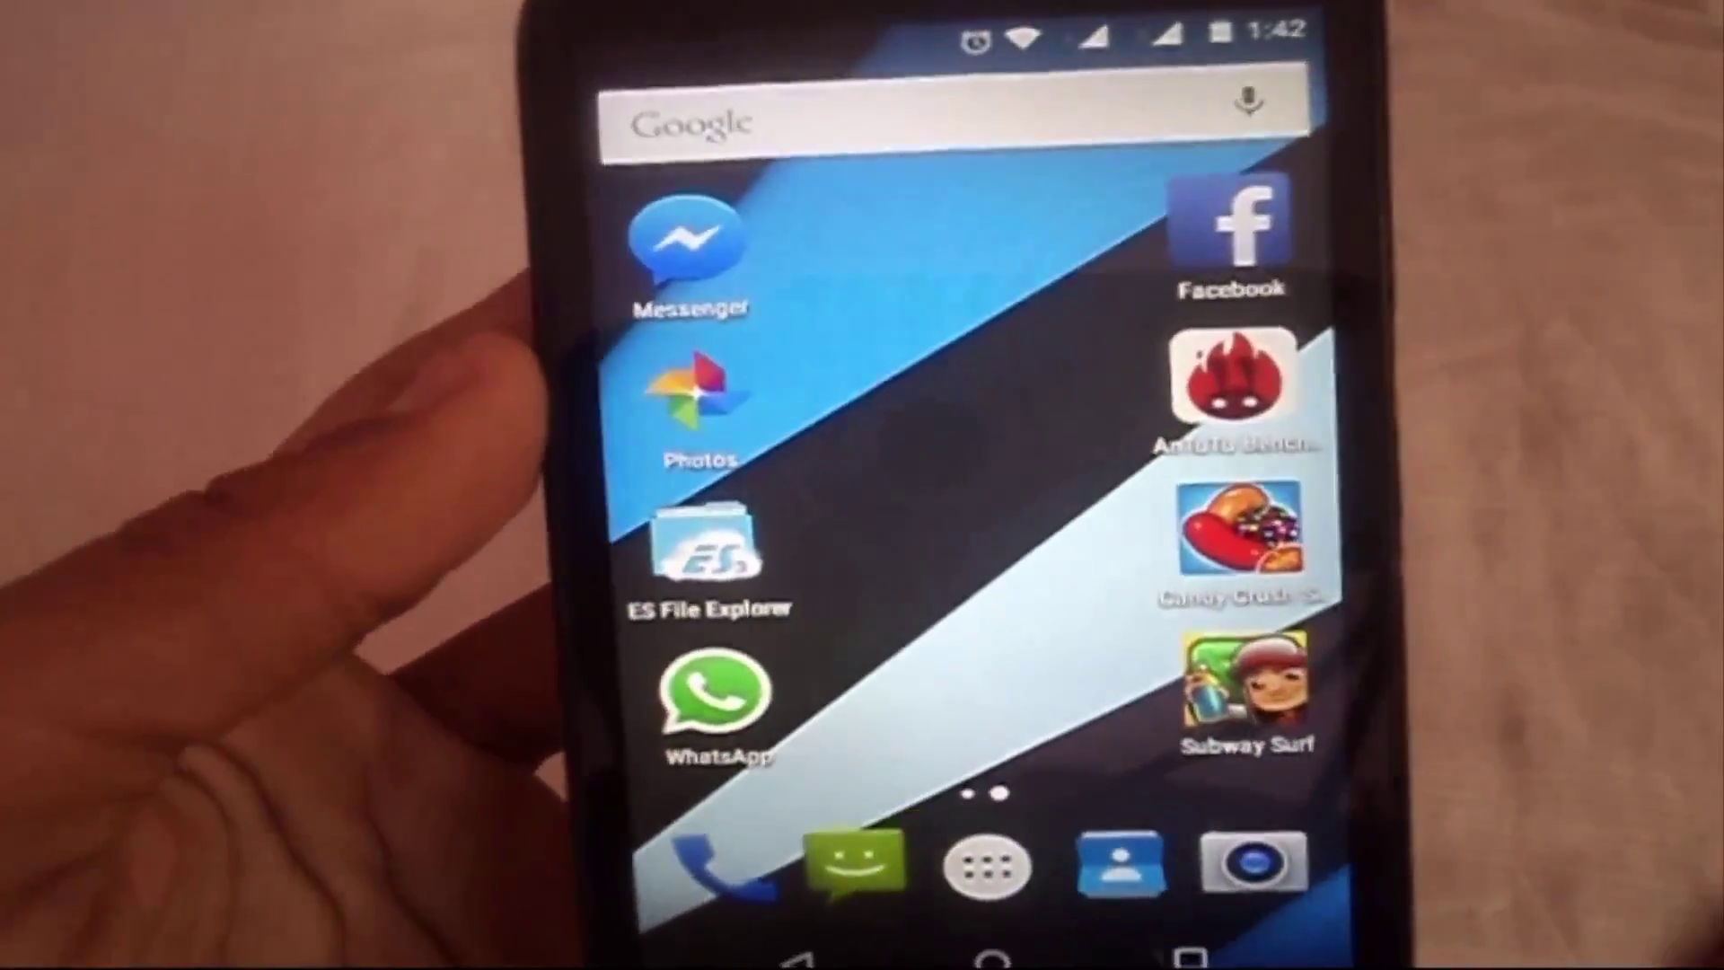
- Pull down the full quick settings and dim, then restore, the screen brightness
drag(1025, 34, 1159, 459)
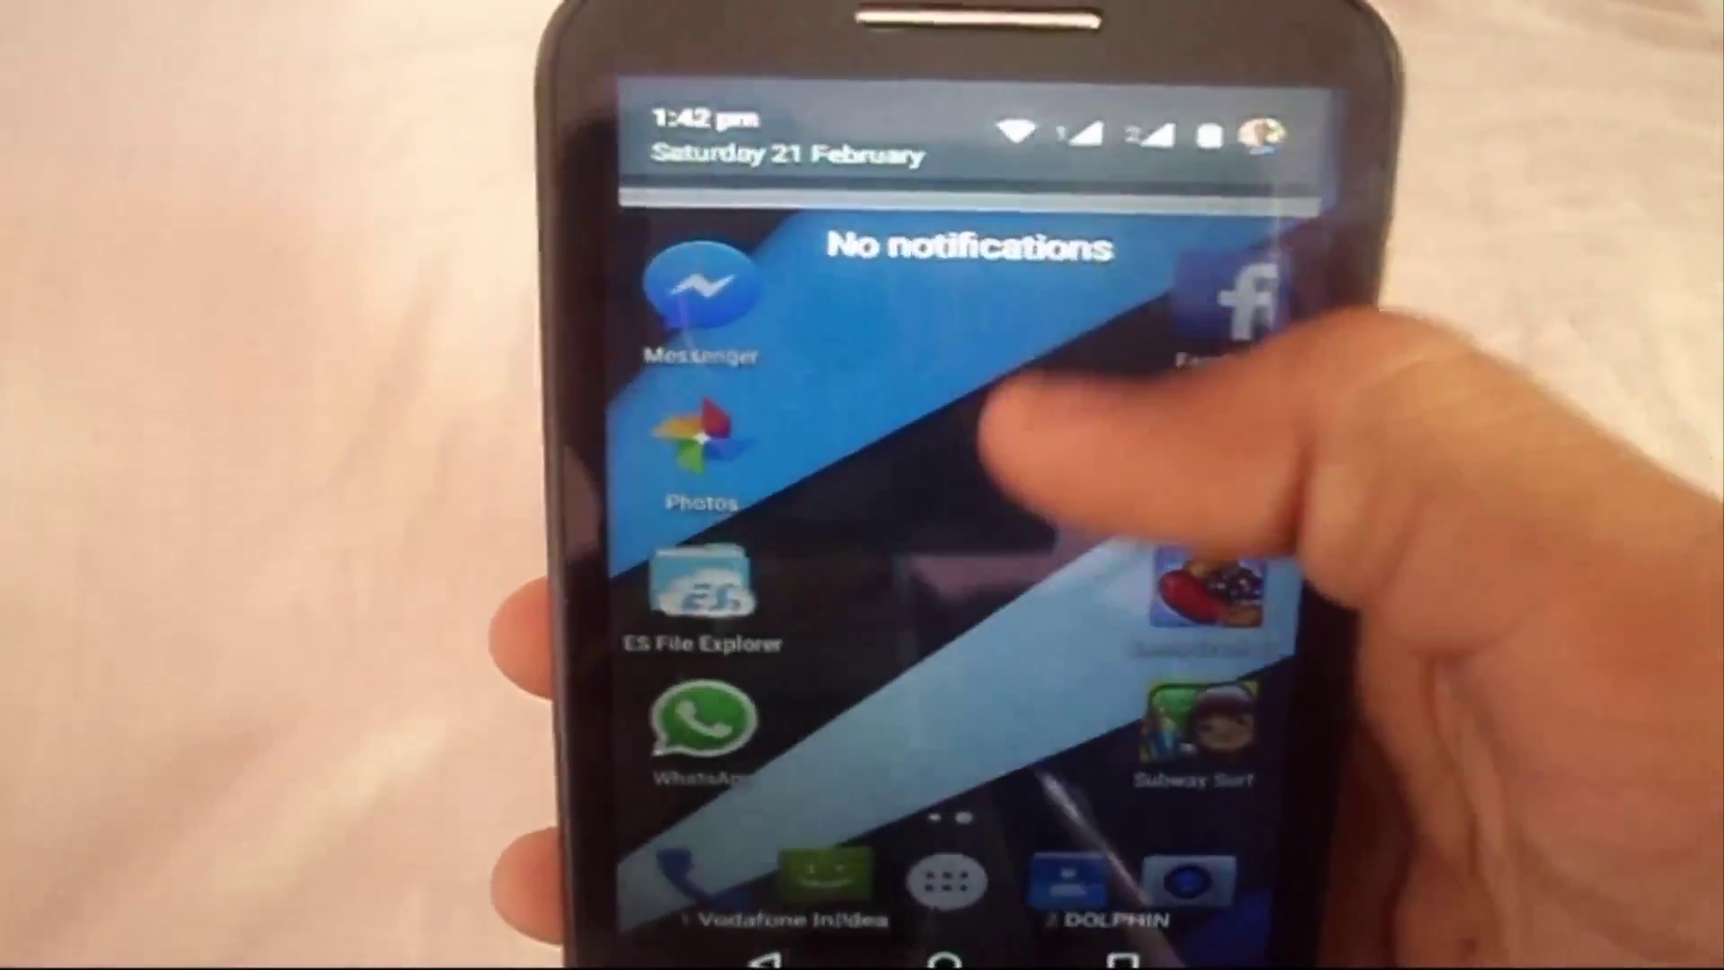
drag(1065, 257, 961, 826)
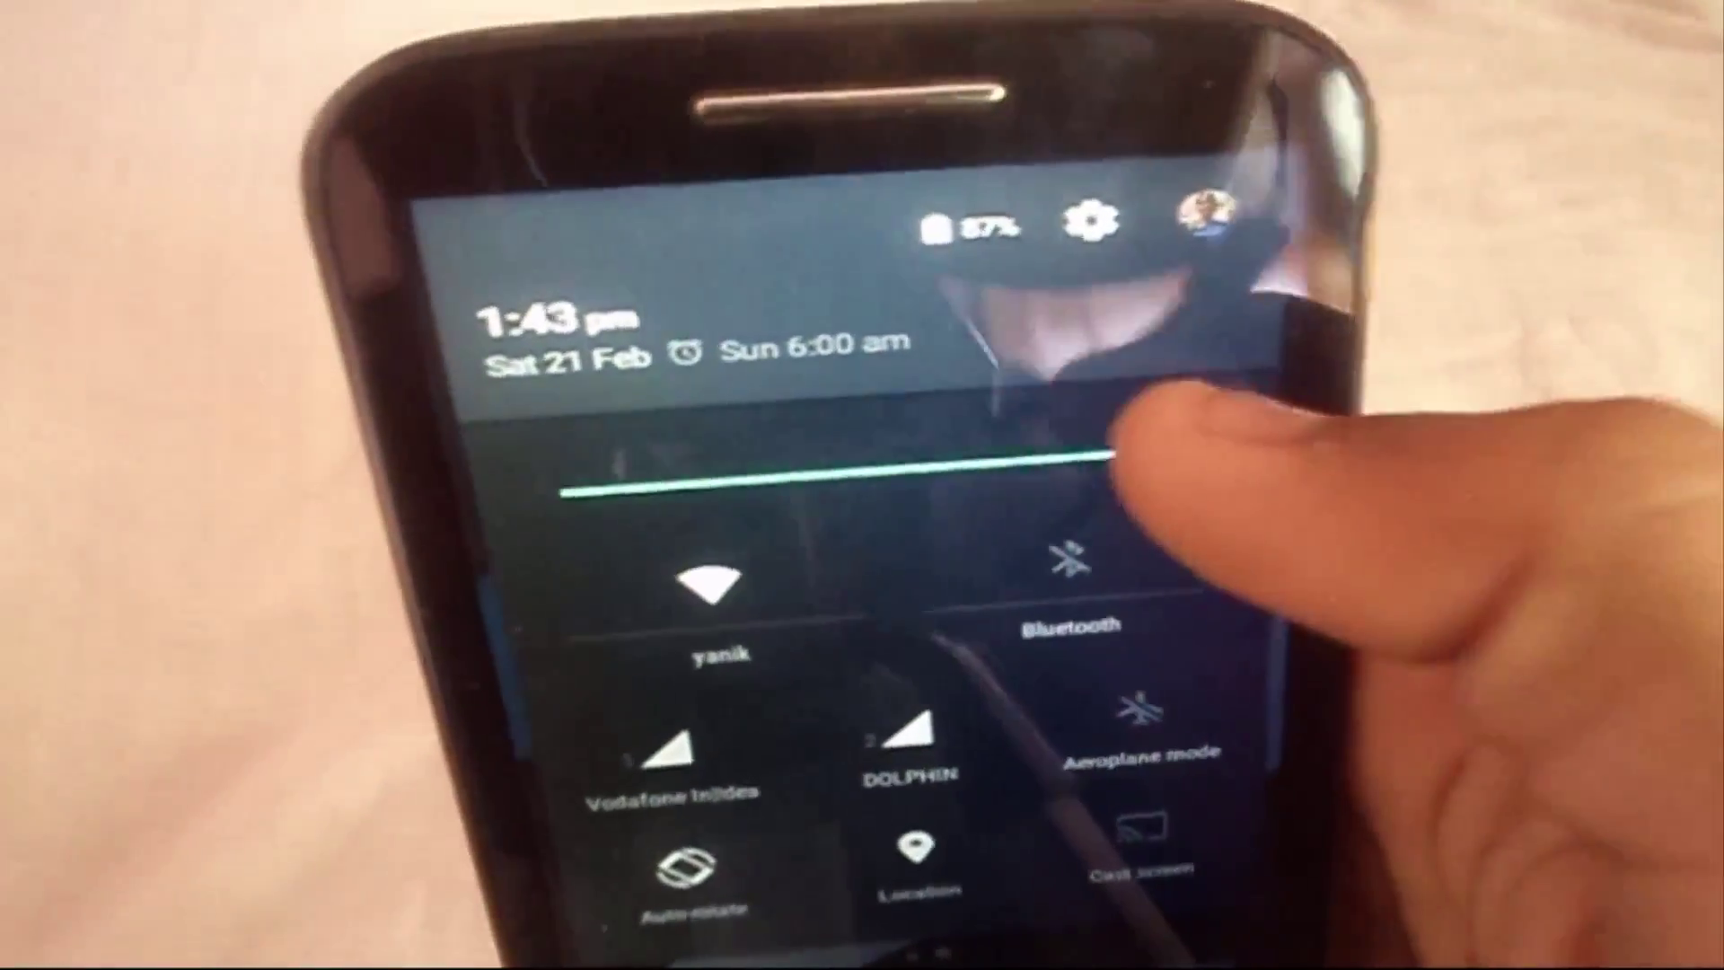
mouse_move(1175, 431)
mouse_down()
mouse_move(823, 441)
mouse_move(1165, 357)
mouse_up()
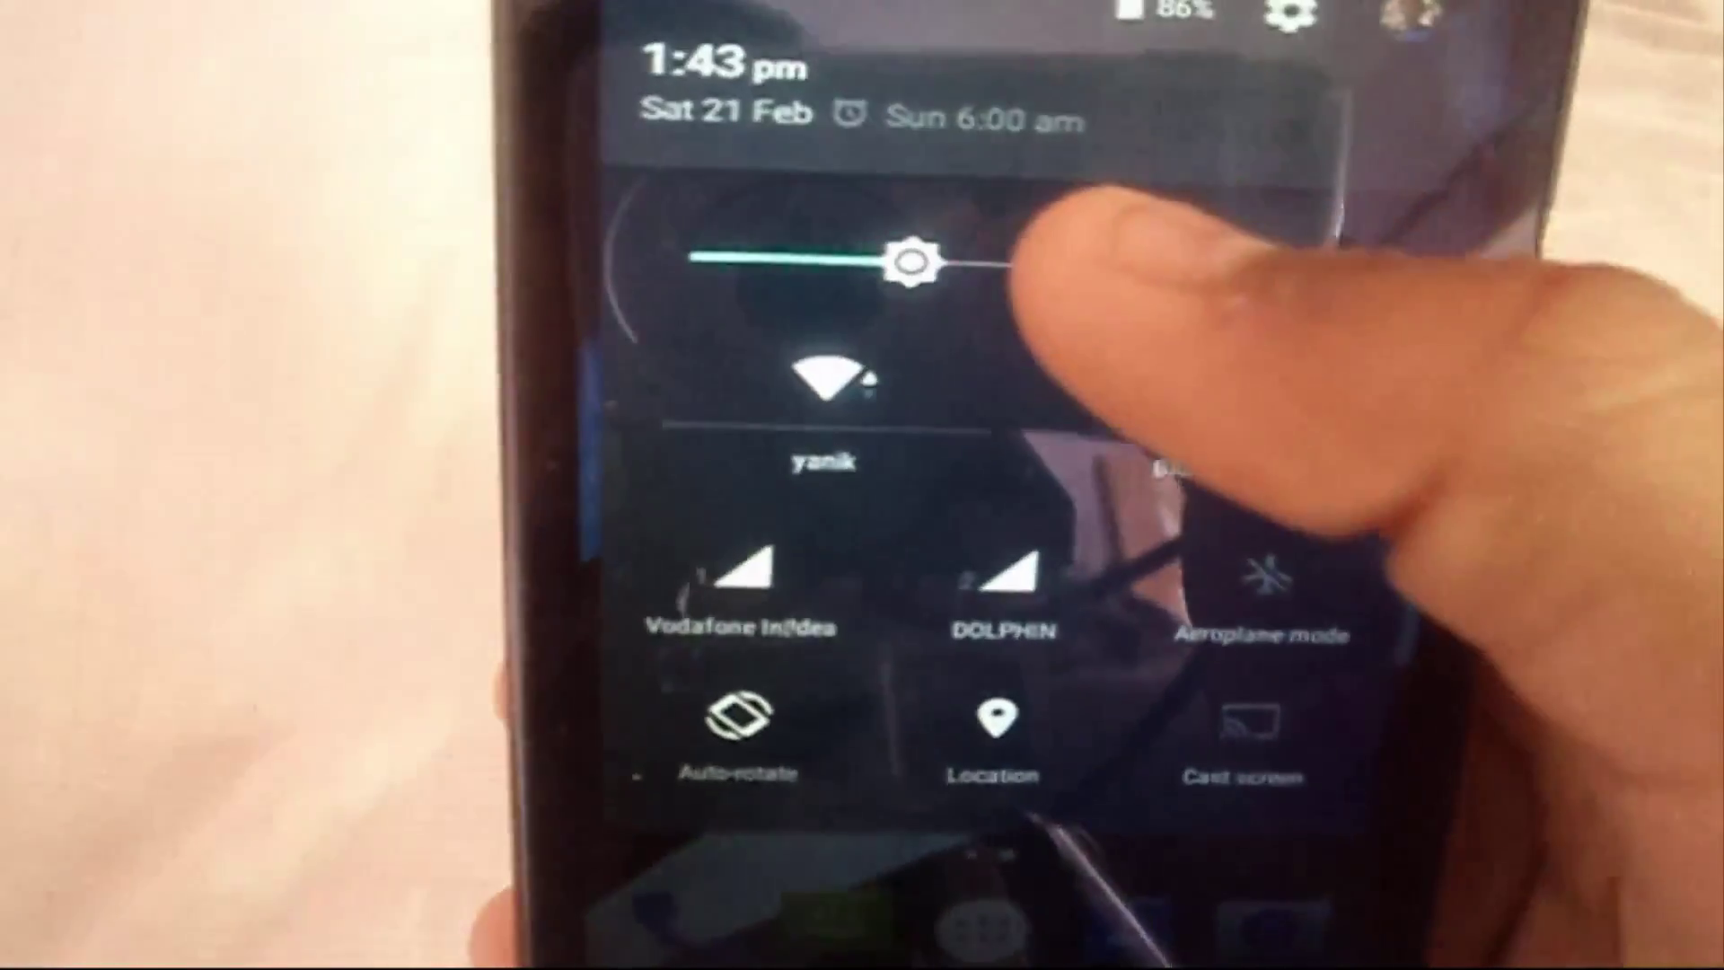
drag(911, 260, 1102, 260)
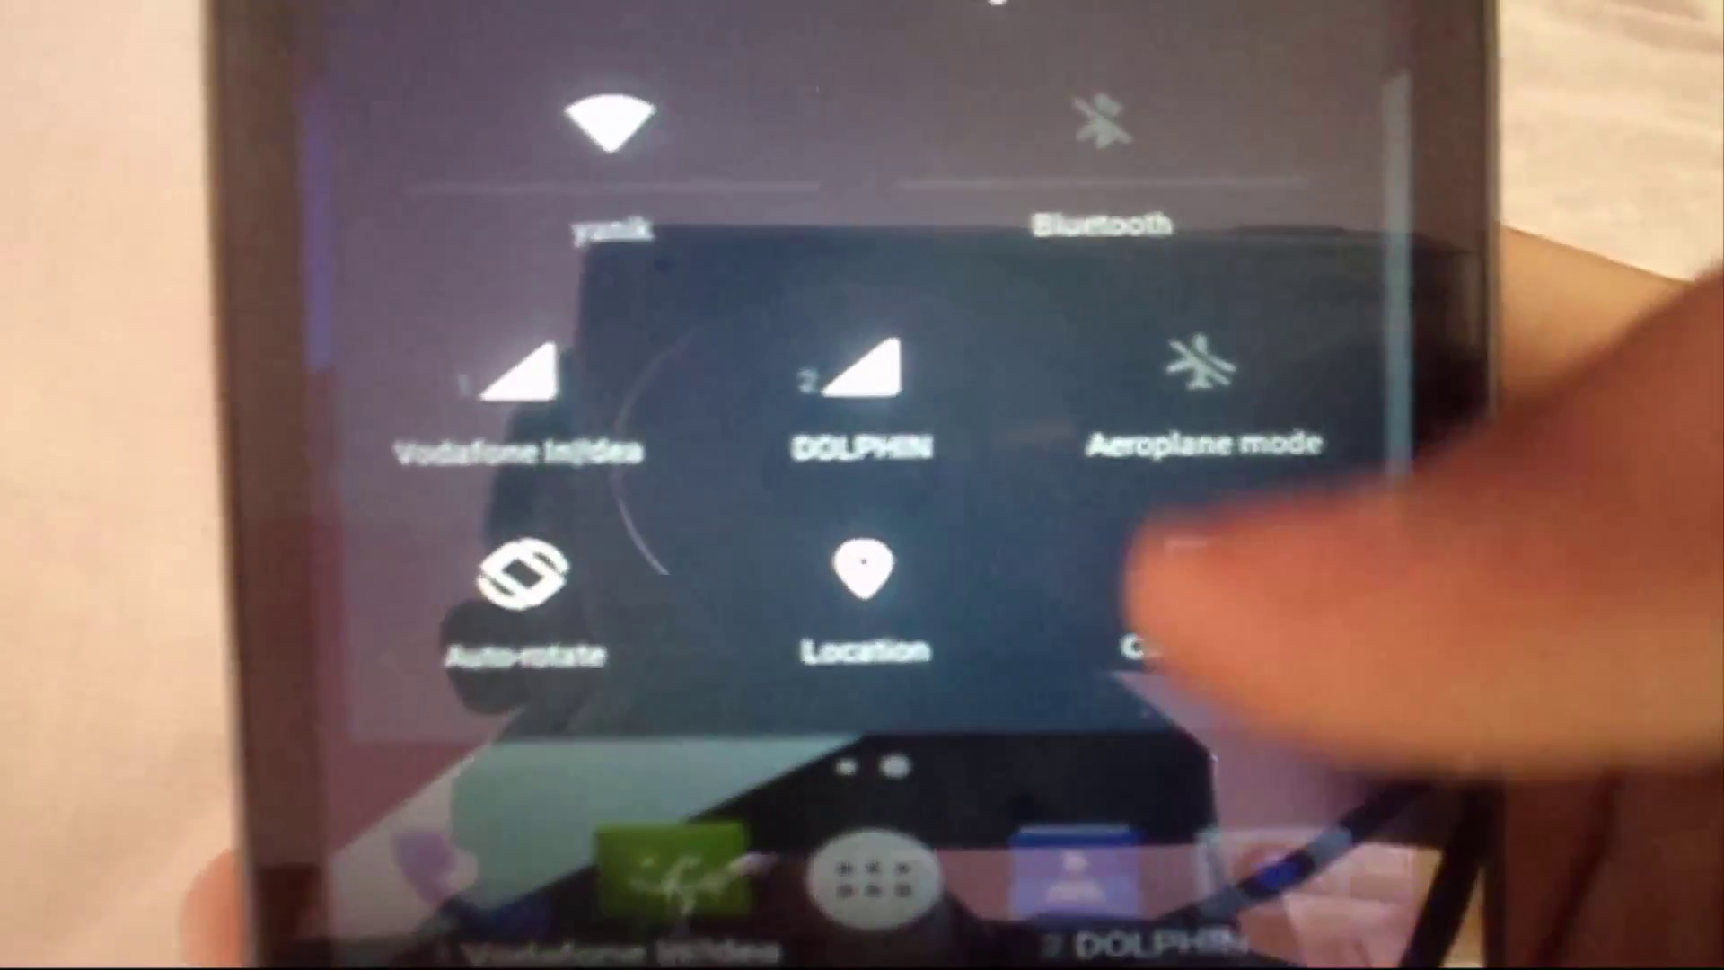
- Check Cast screen for available devices, dismiss the list and close quick settings
click(1185, 579)
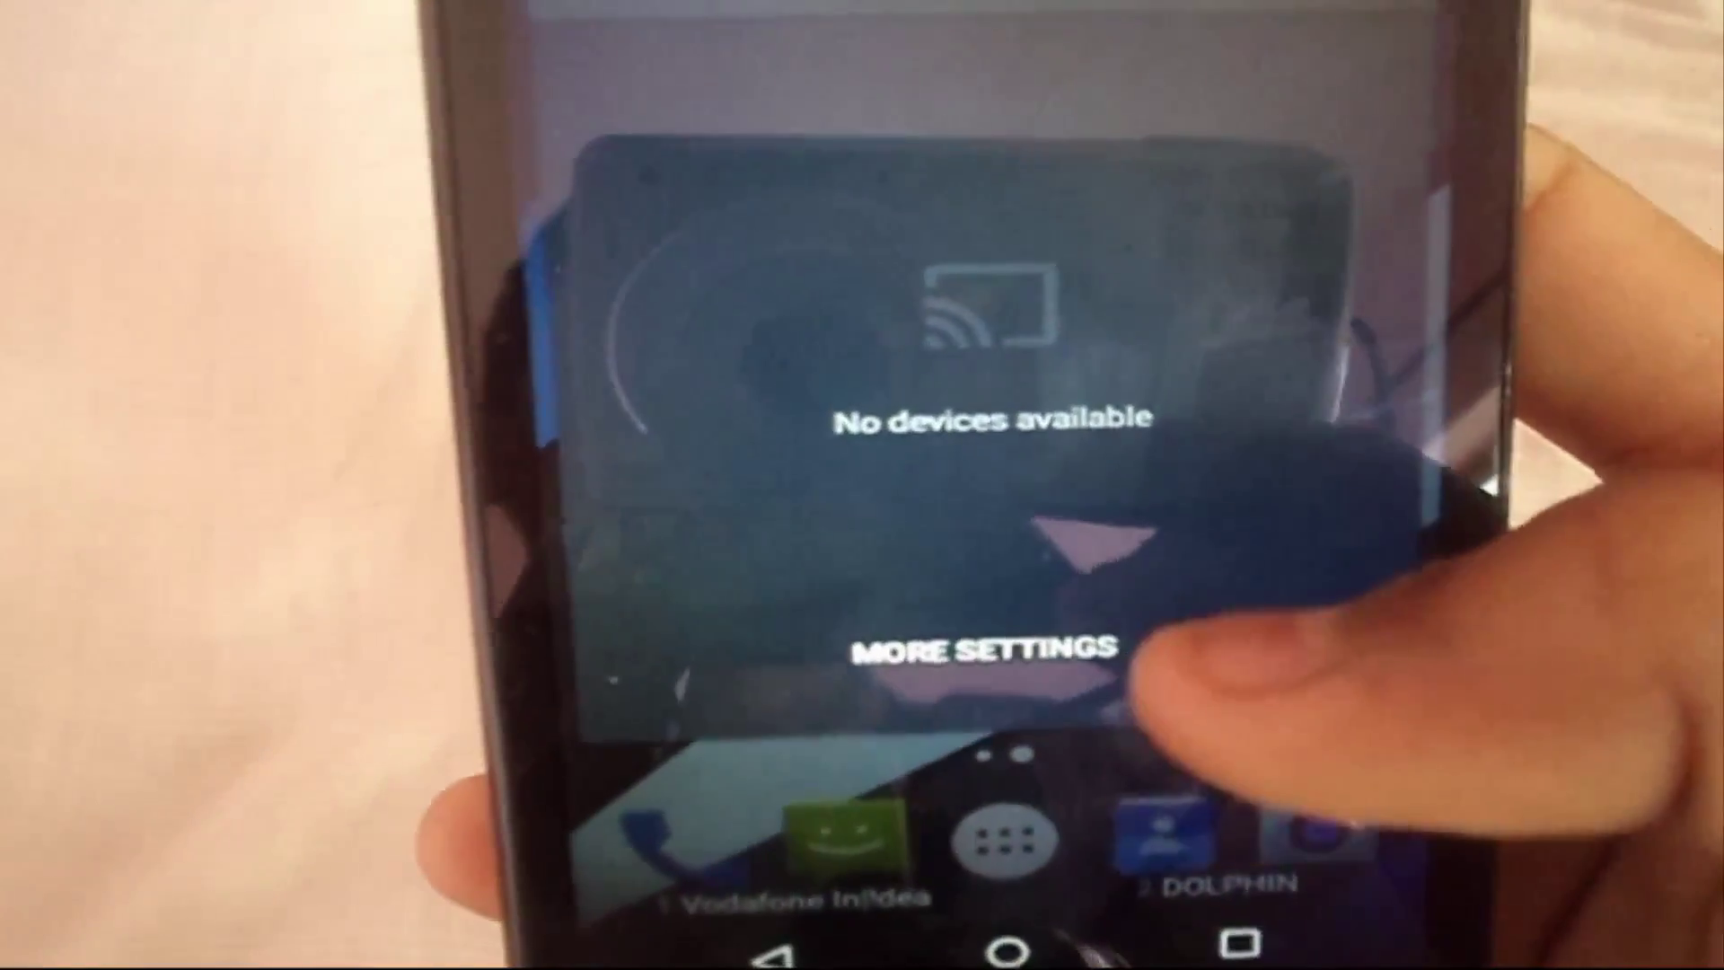
click(1246, 643)
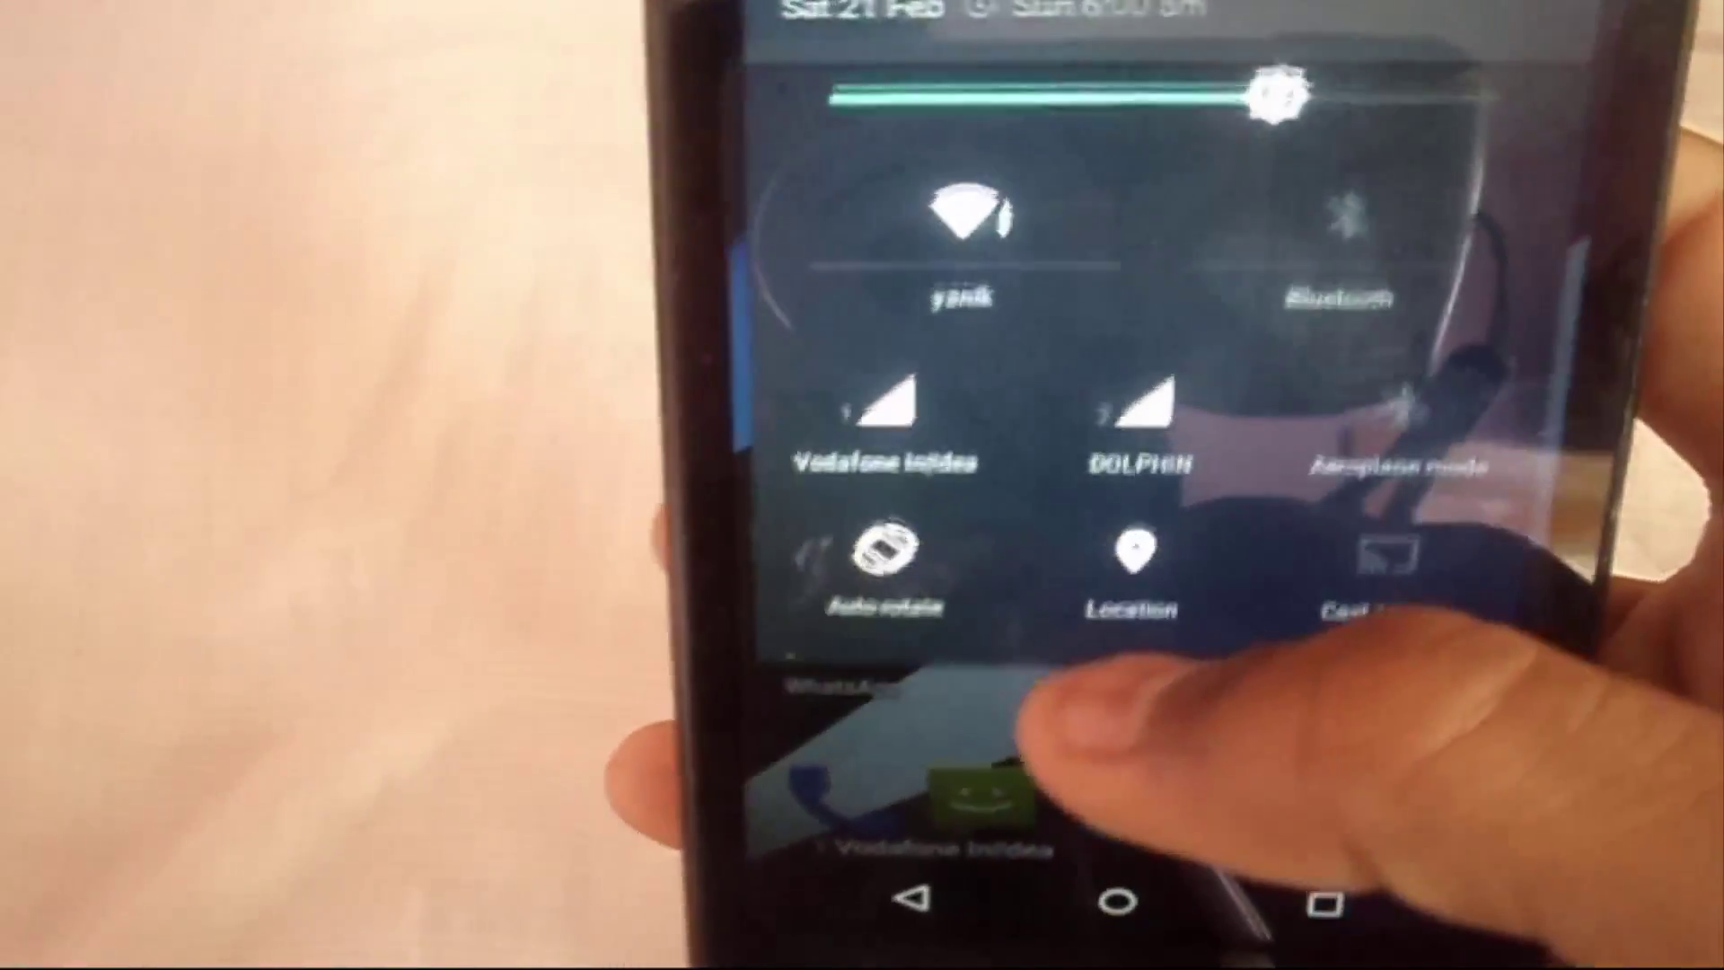
drag(1079, 701, 1078, 337)
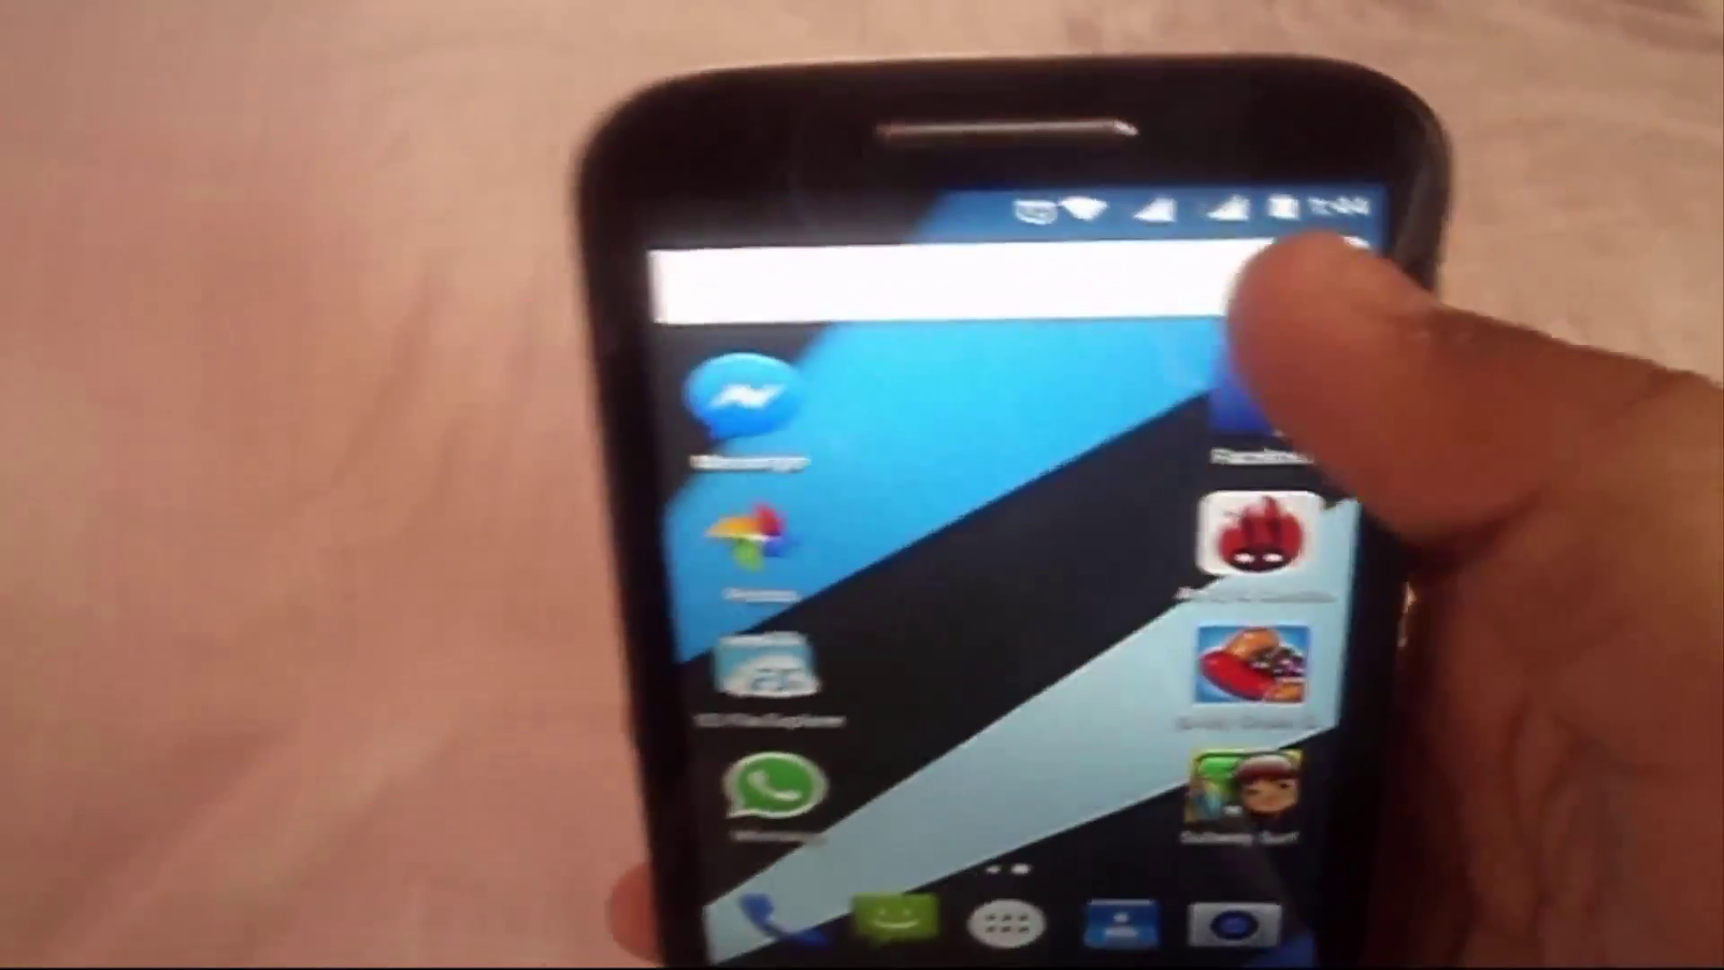
click(1333, 263)
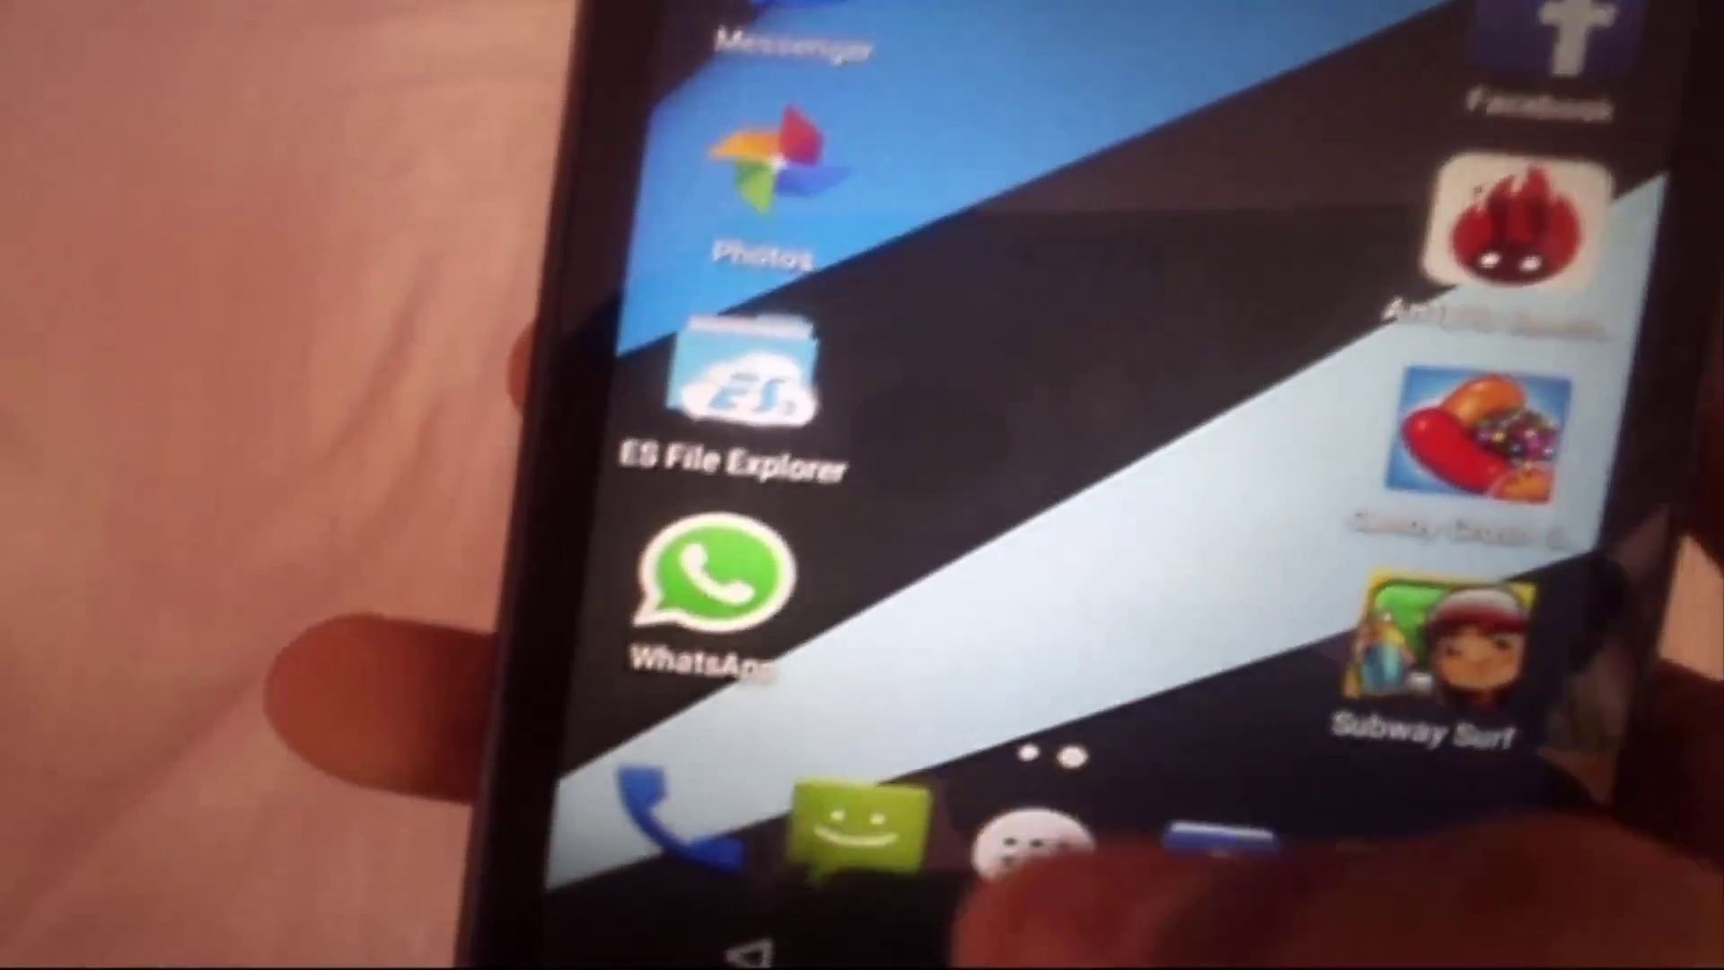
click(1051, 869)
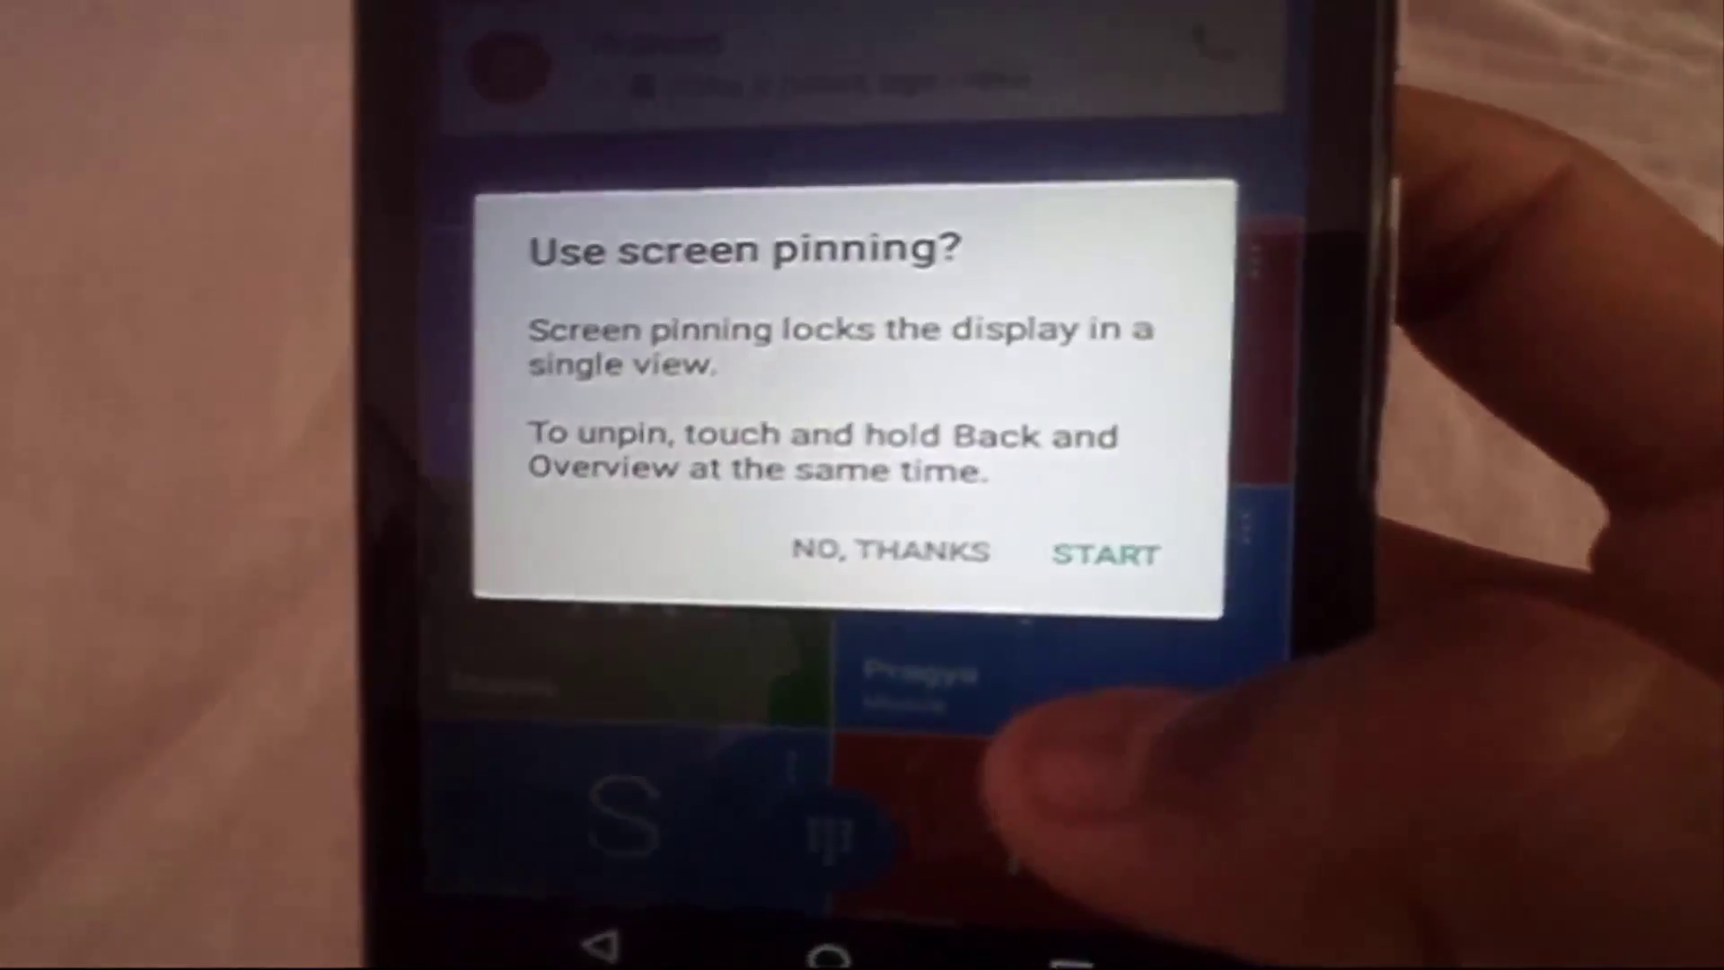
- Confirm START on the screen pinning dialog to pin the app
click(1118, 557)
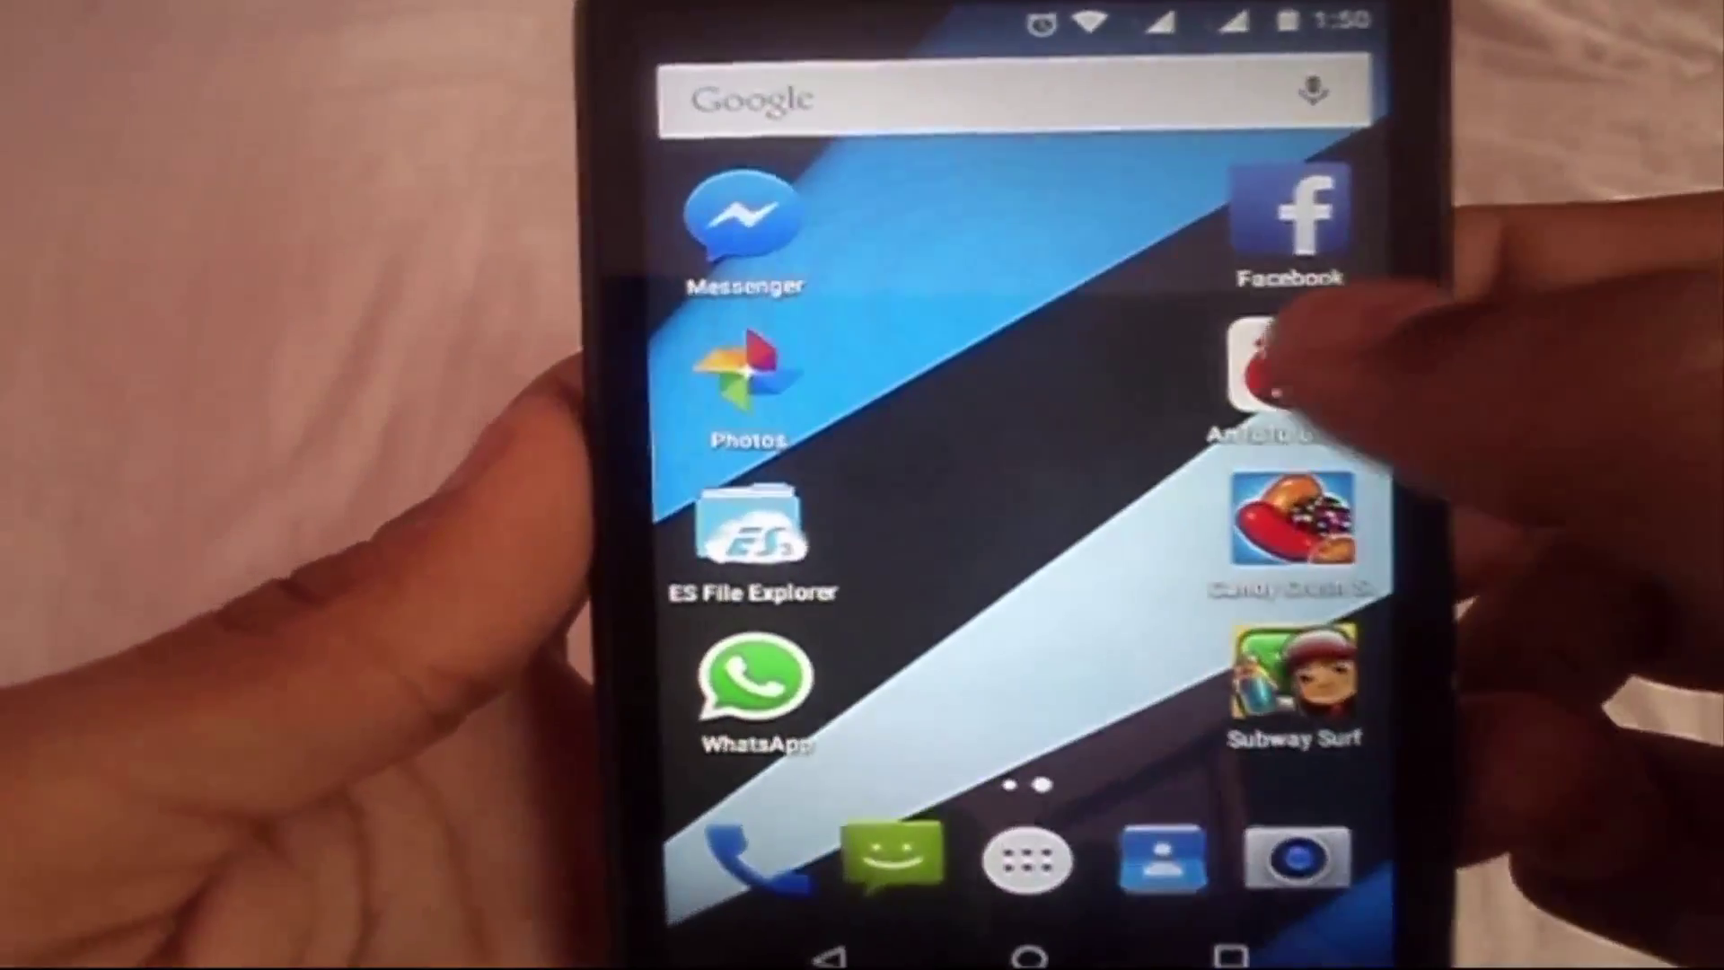
- Launch AnTuTu, view the ranking of the 13687 score and its detailed breakdown for My XT1022
click(1222, 377)
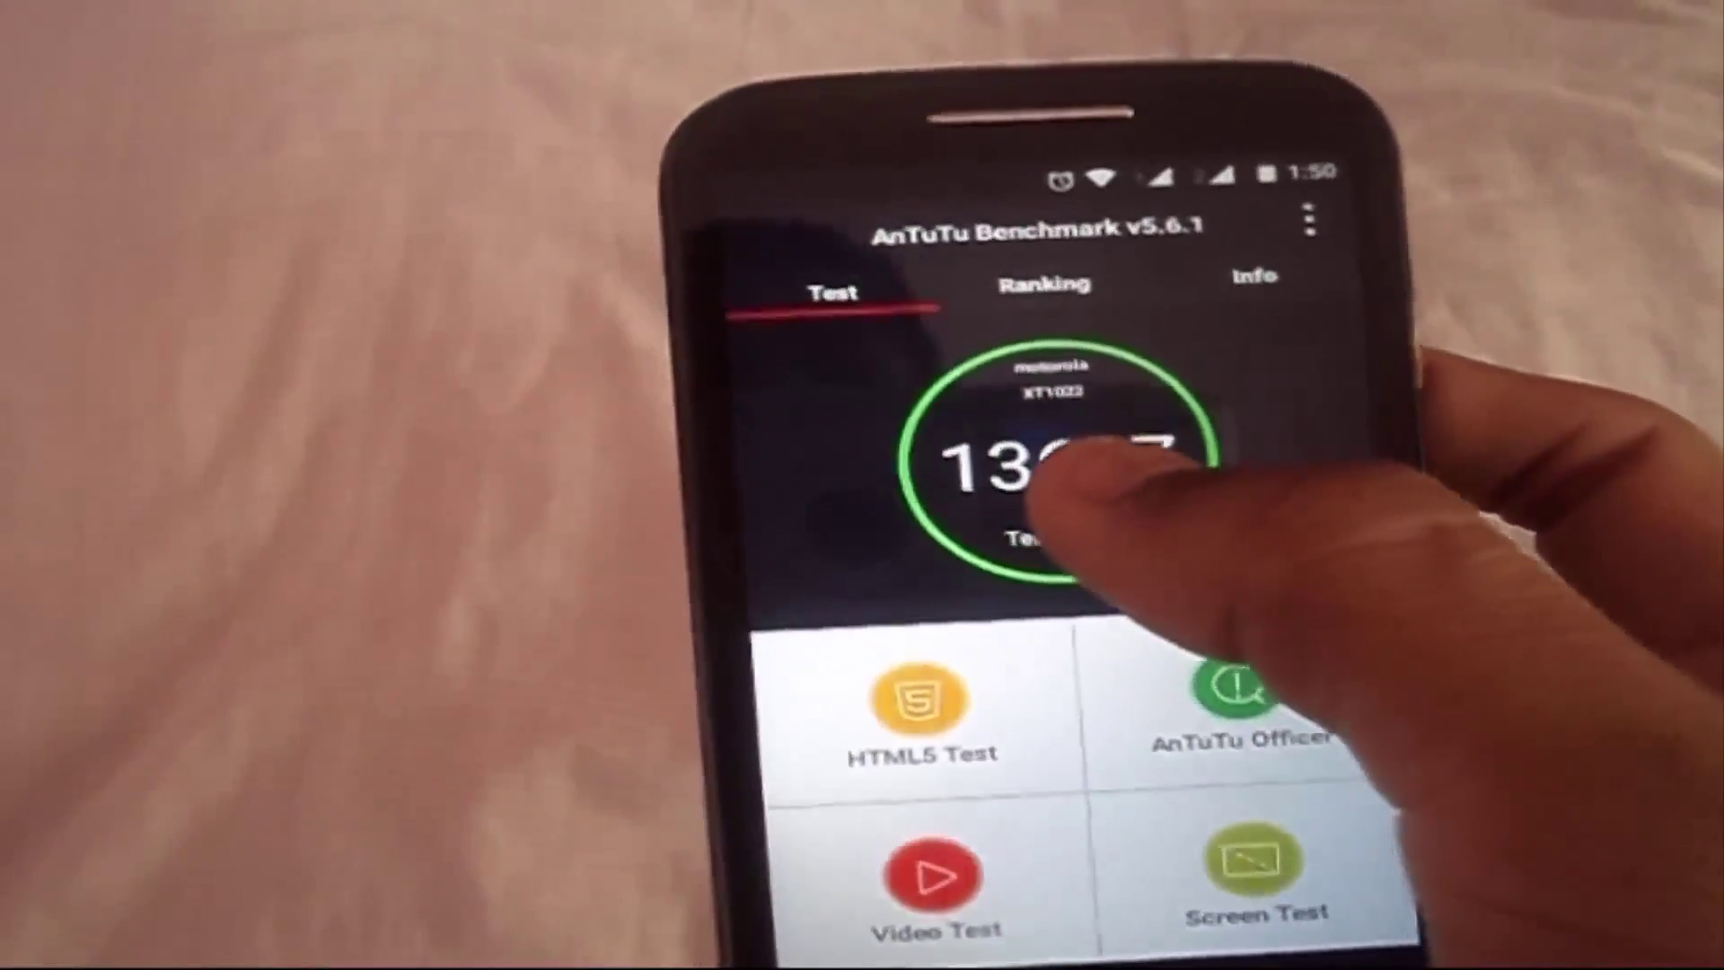
click(1044, 284)
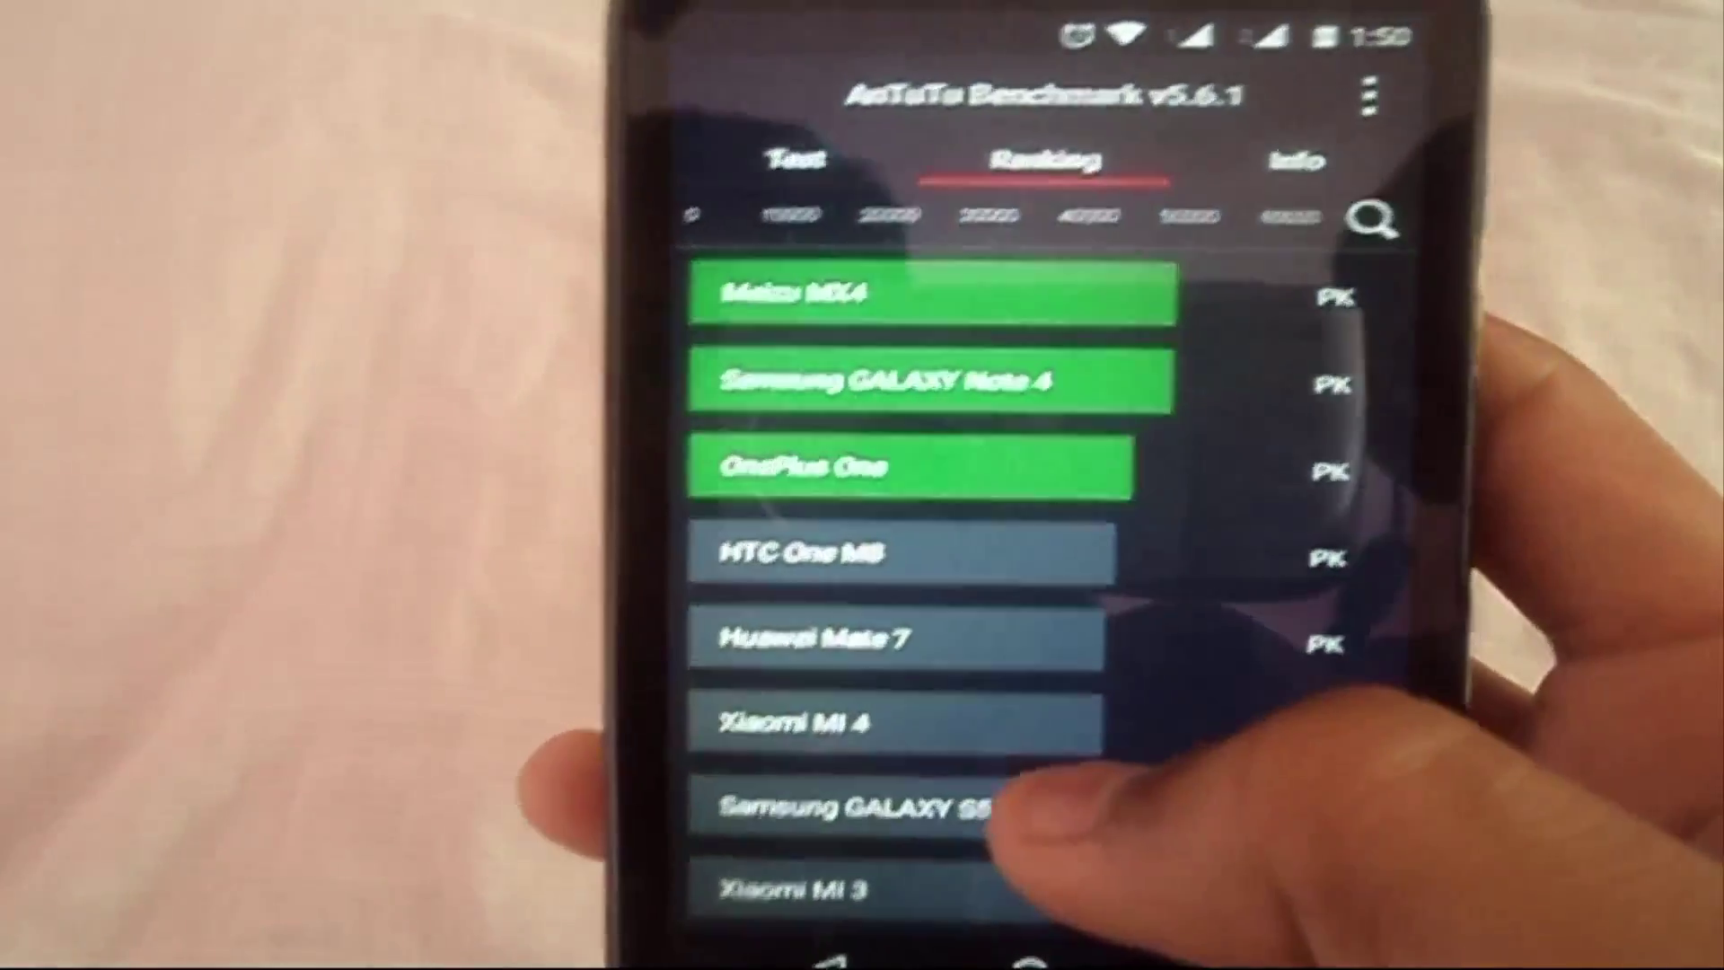
scroll(915, 606, down, 2)
scroll(916, 607, down, 3)
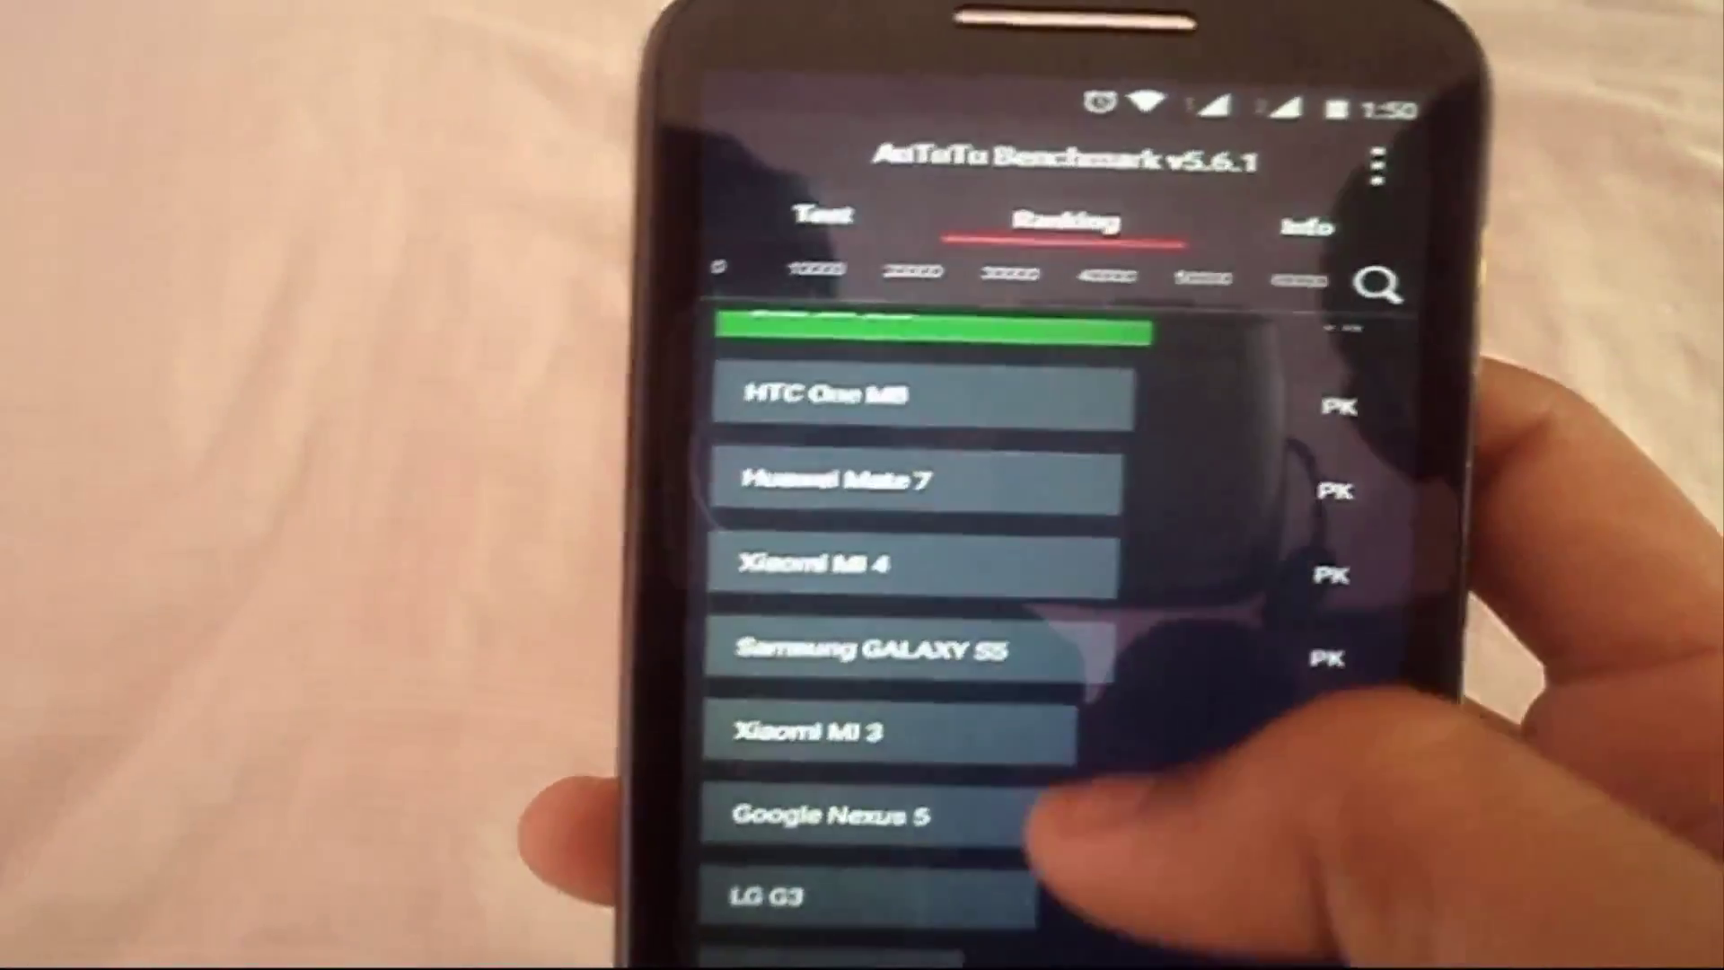
scroll(916, 607, down, 1)
scroll(915, 606, down, 1)
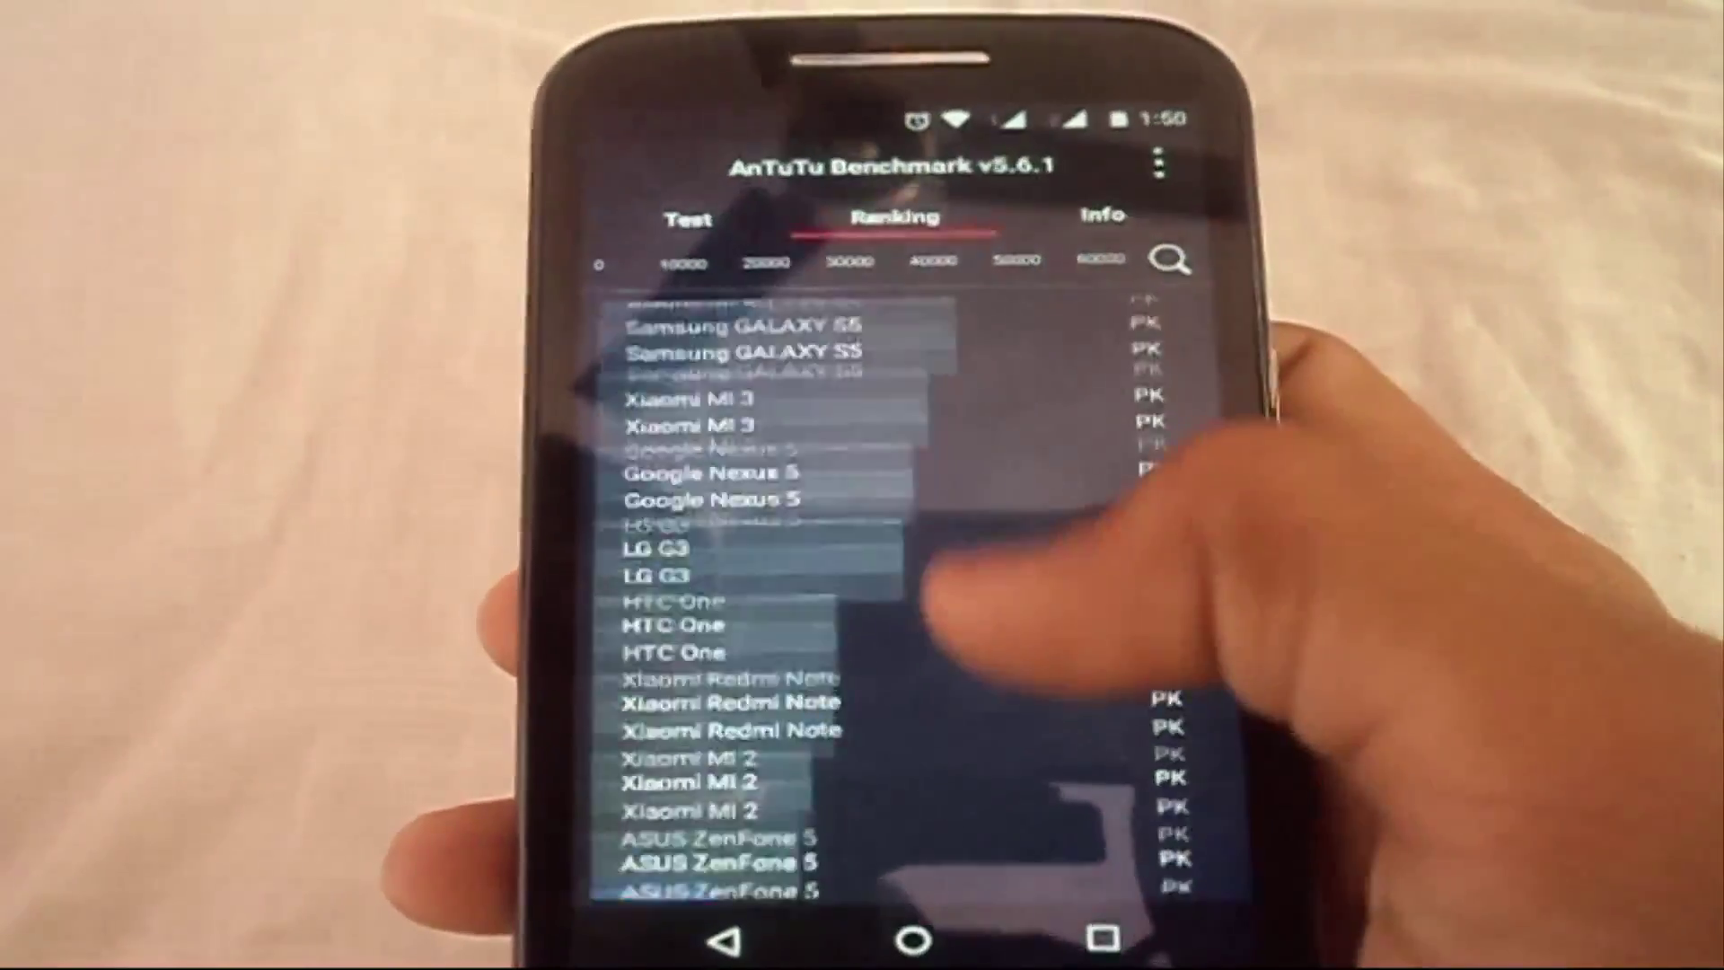
scroll(808, 606, down, 5)
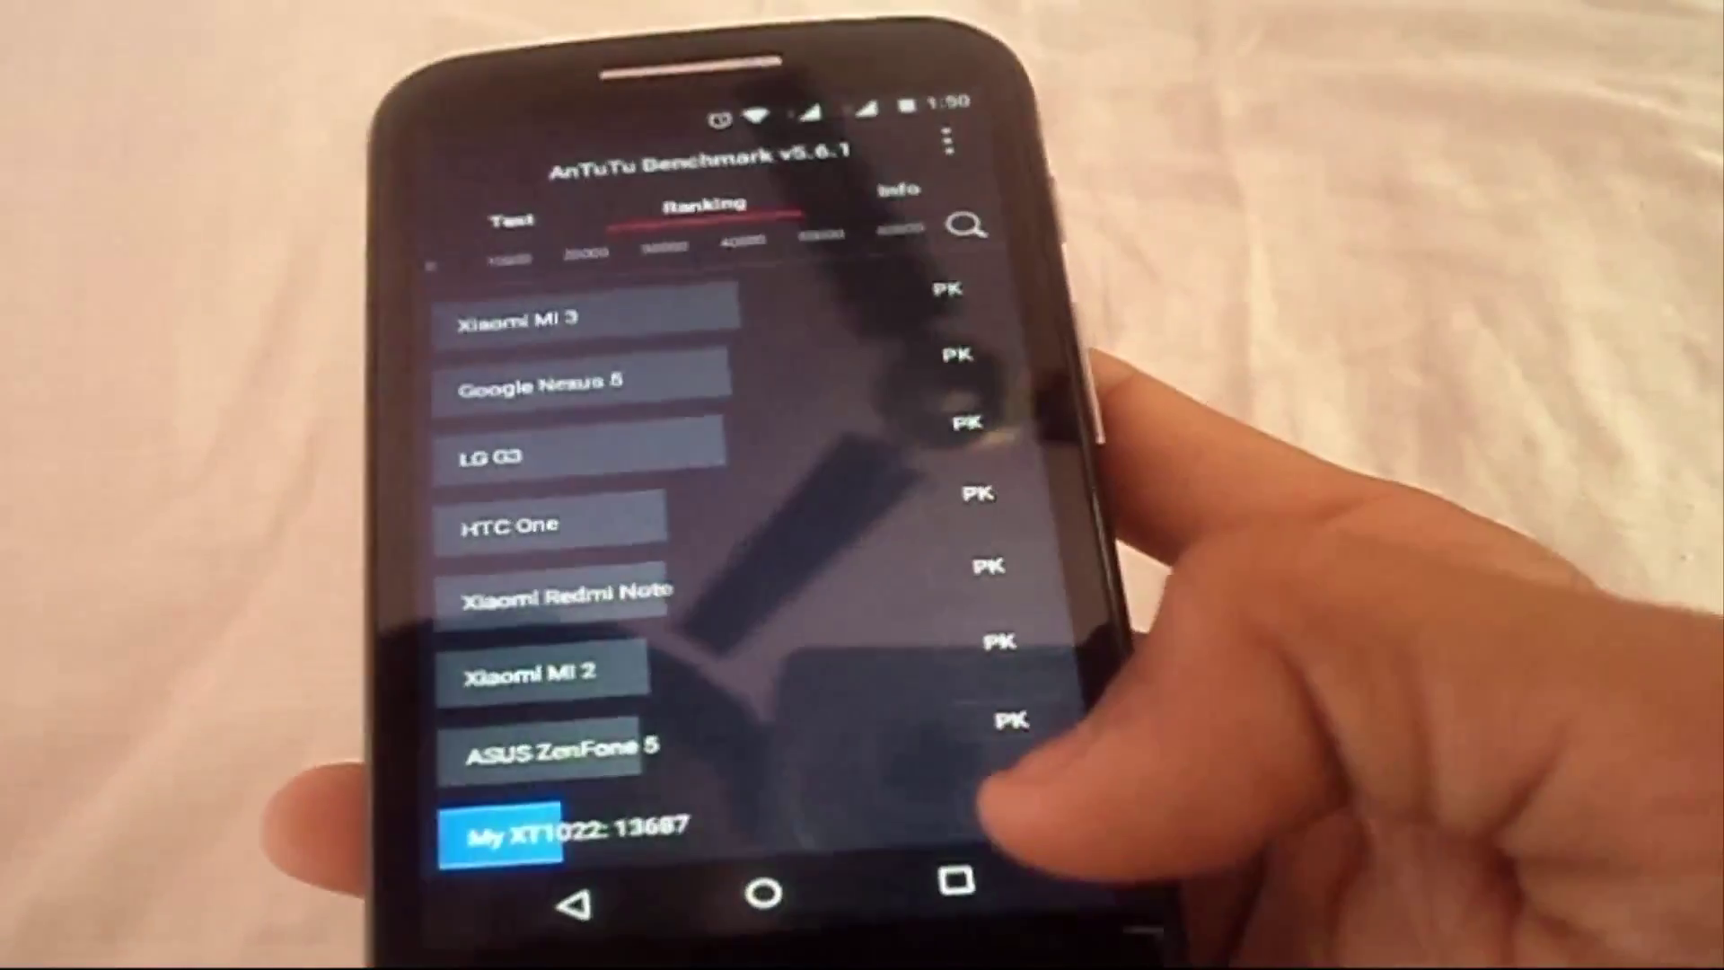
click(984, 804)
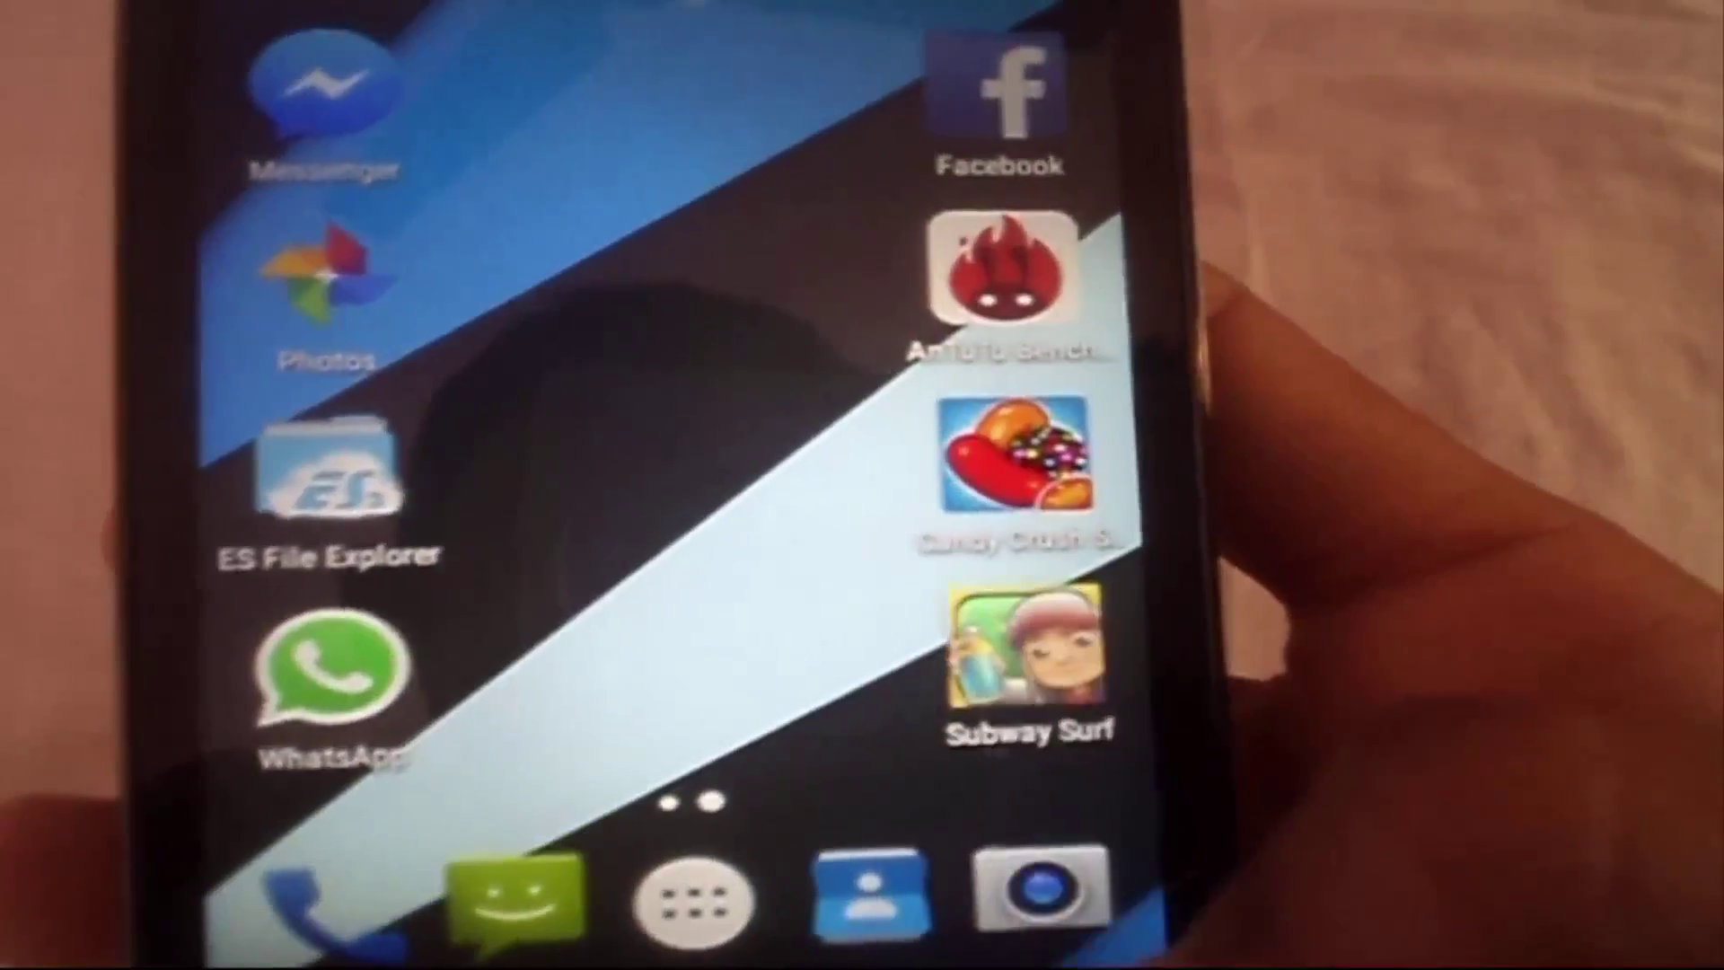
- Leave AnTuTu and launch Subway Surfers
click(1019, 655)
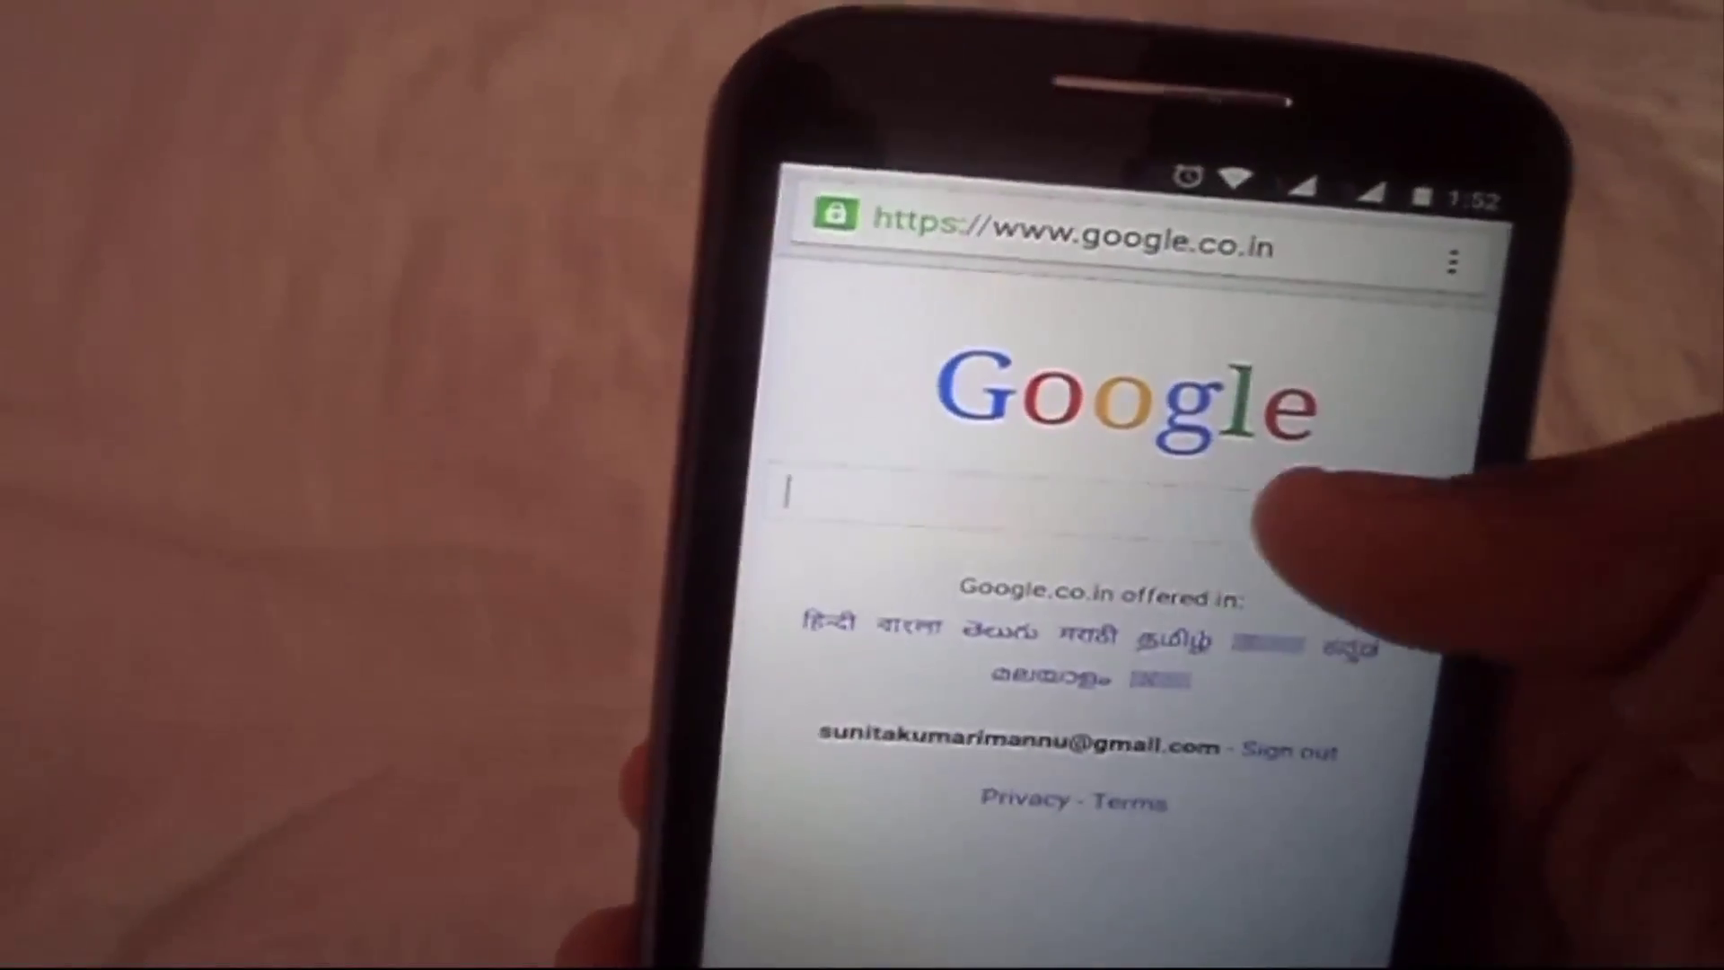
- Hide the keyboard on google.co.in, go home and launch Google Play
key(Escape)
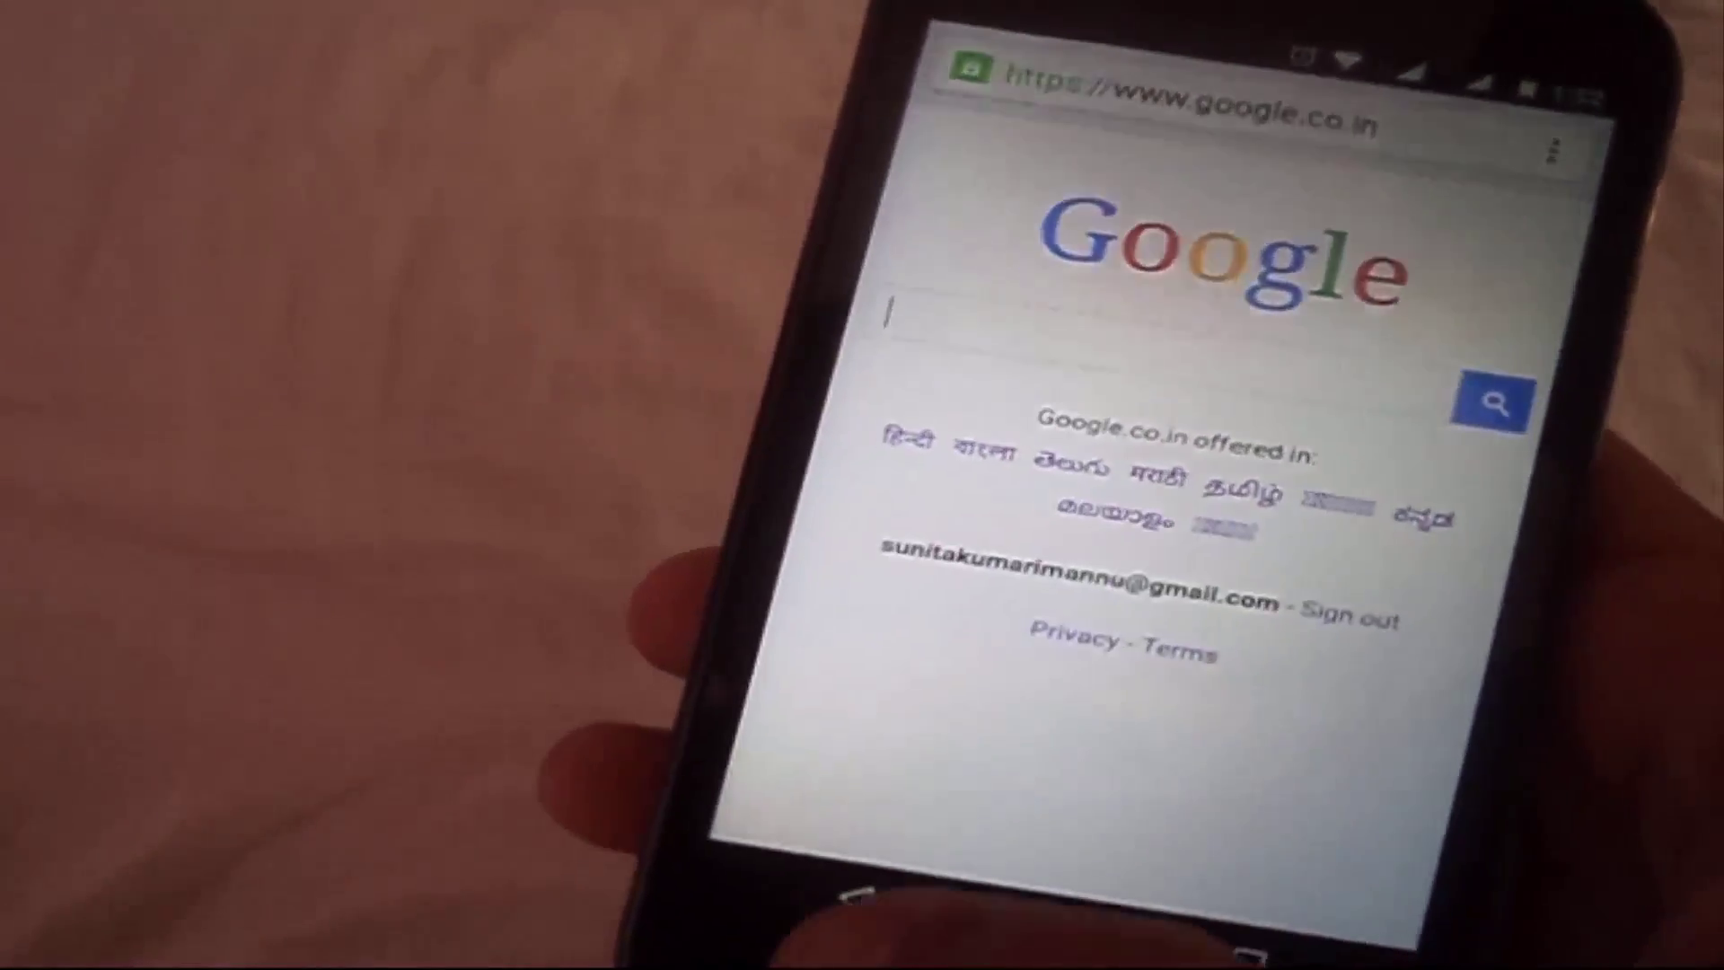
click(1041, 894)
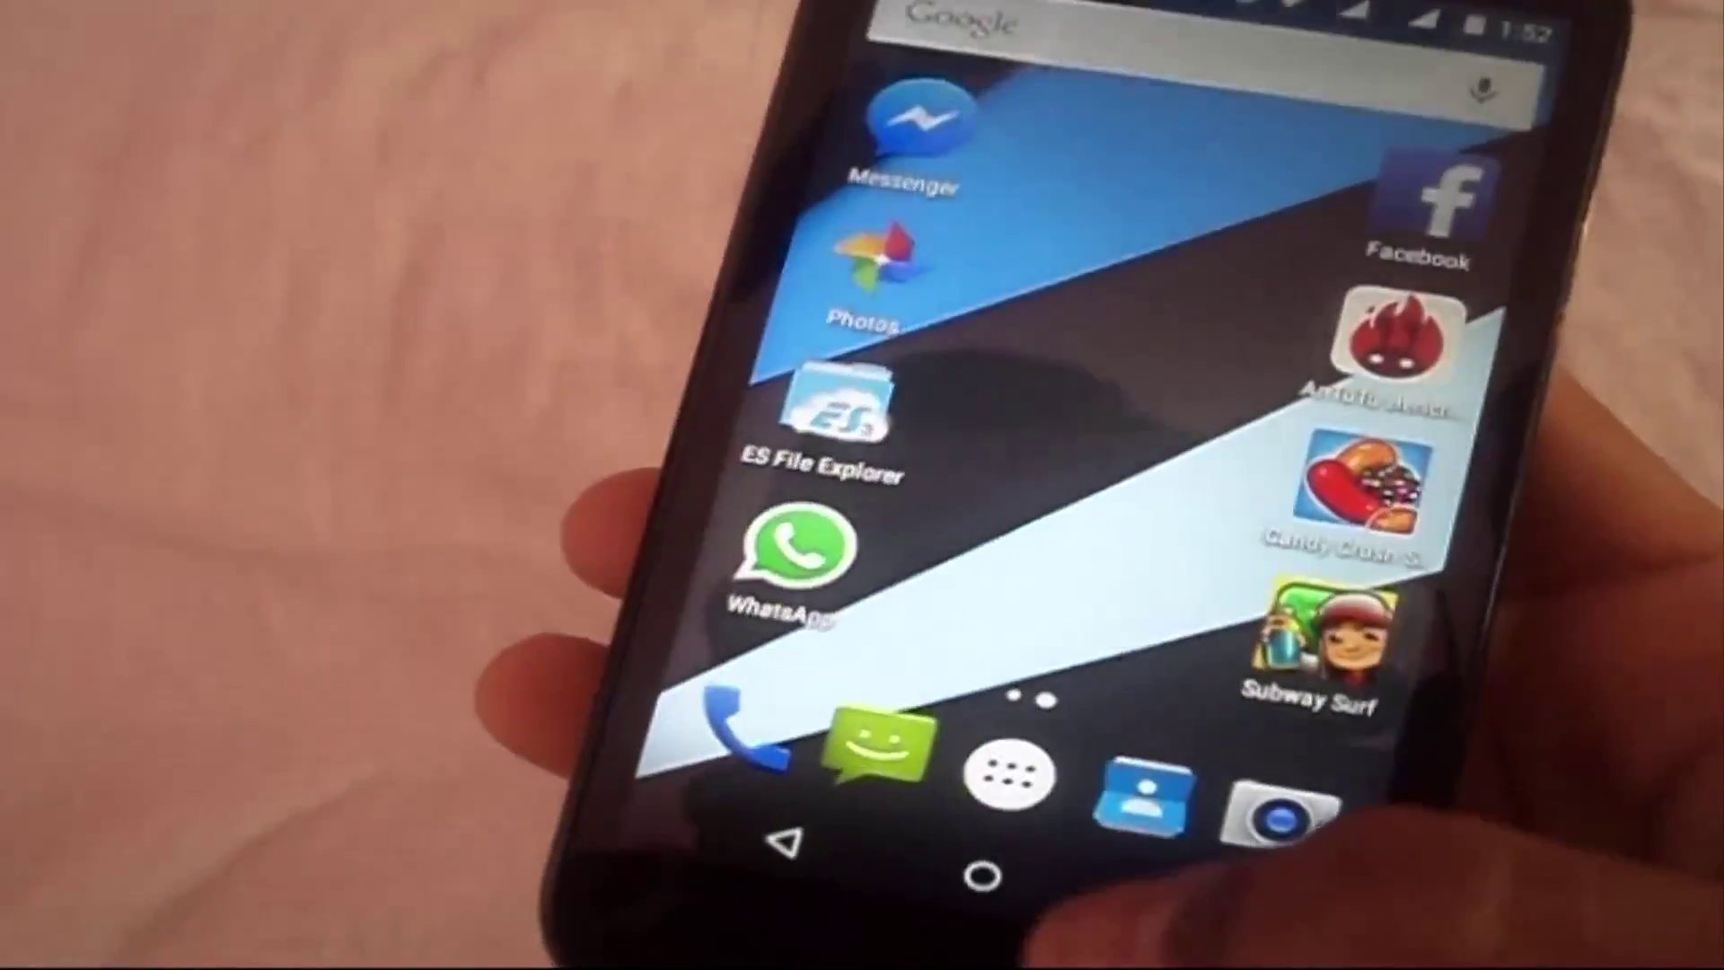
click(1271, 816)
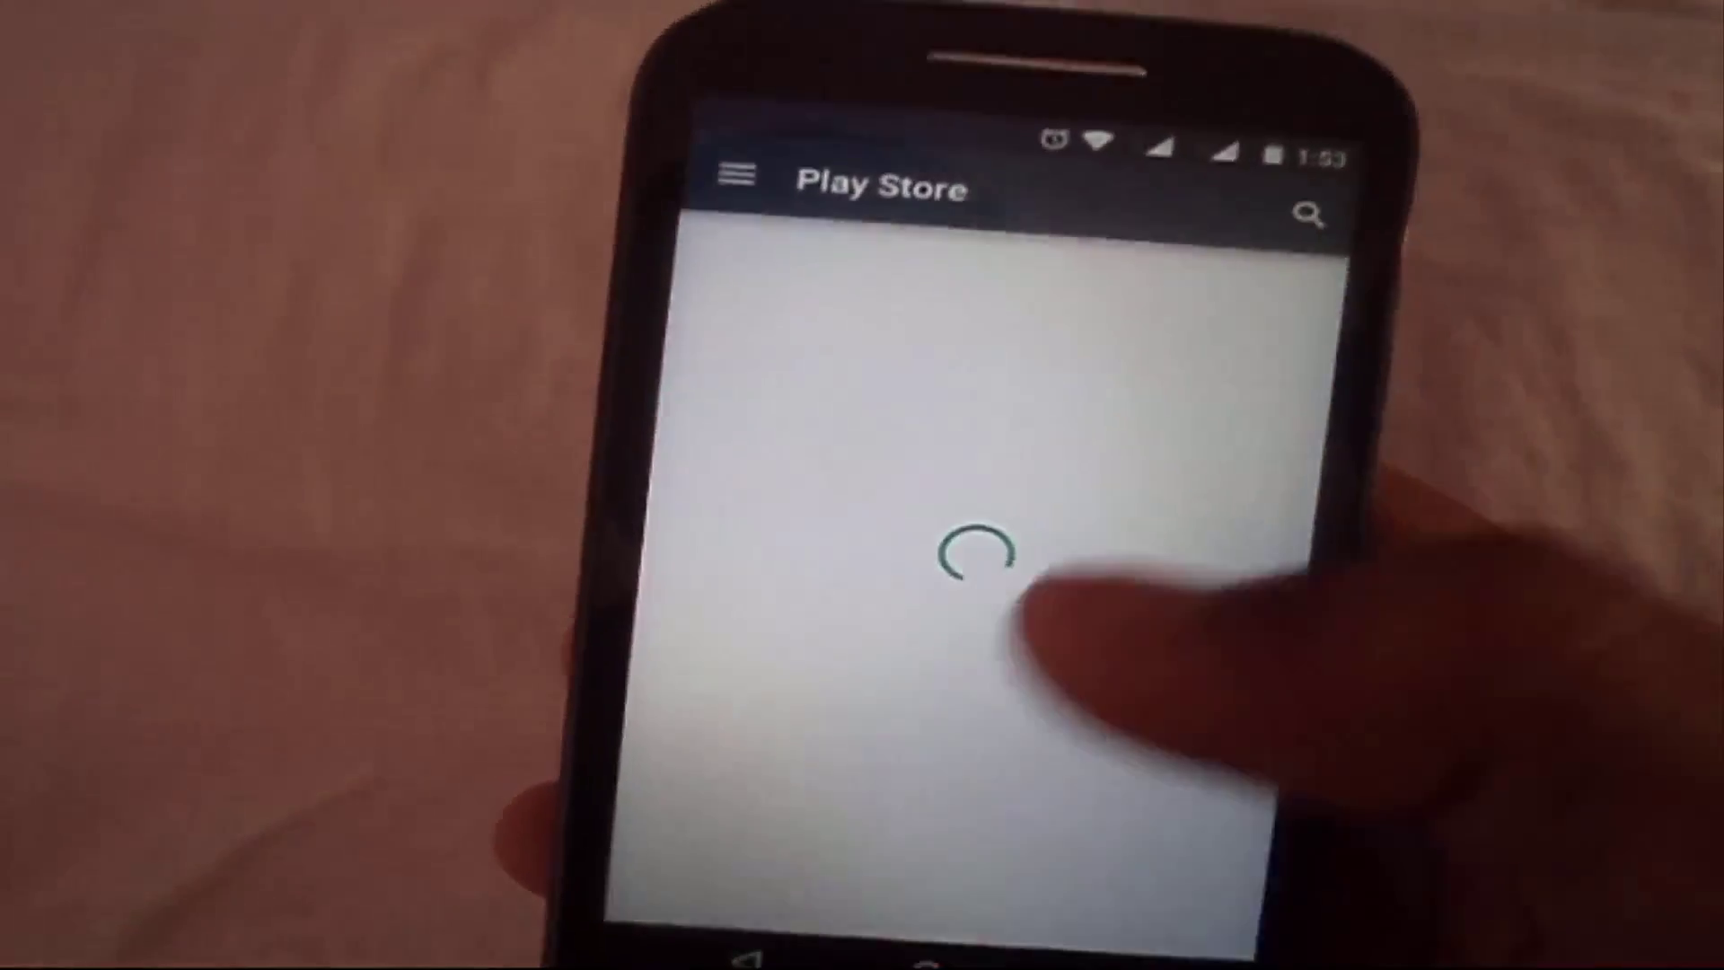
- Tap Play Store search, then open Messaging and start composing a new text message
click(1307, 217)
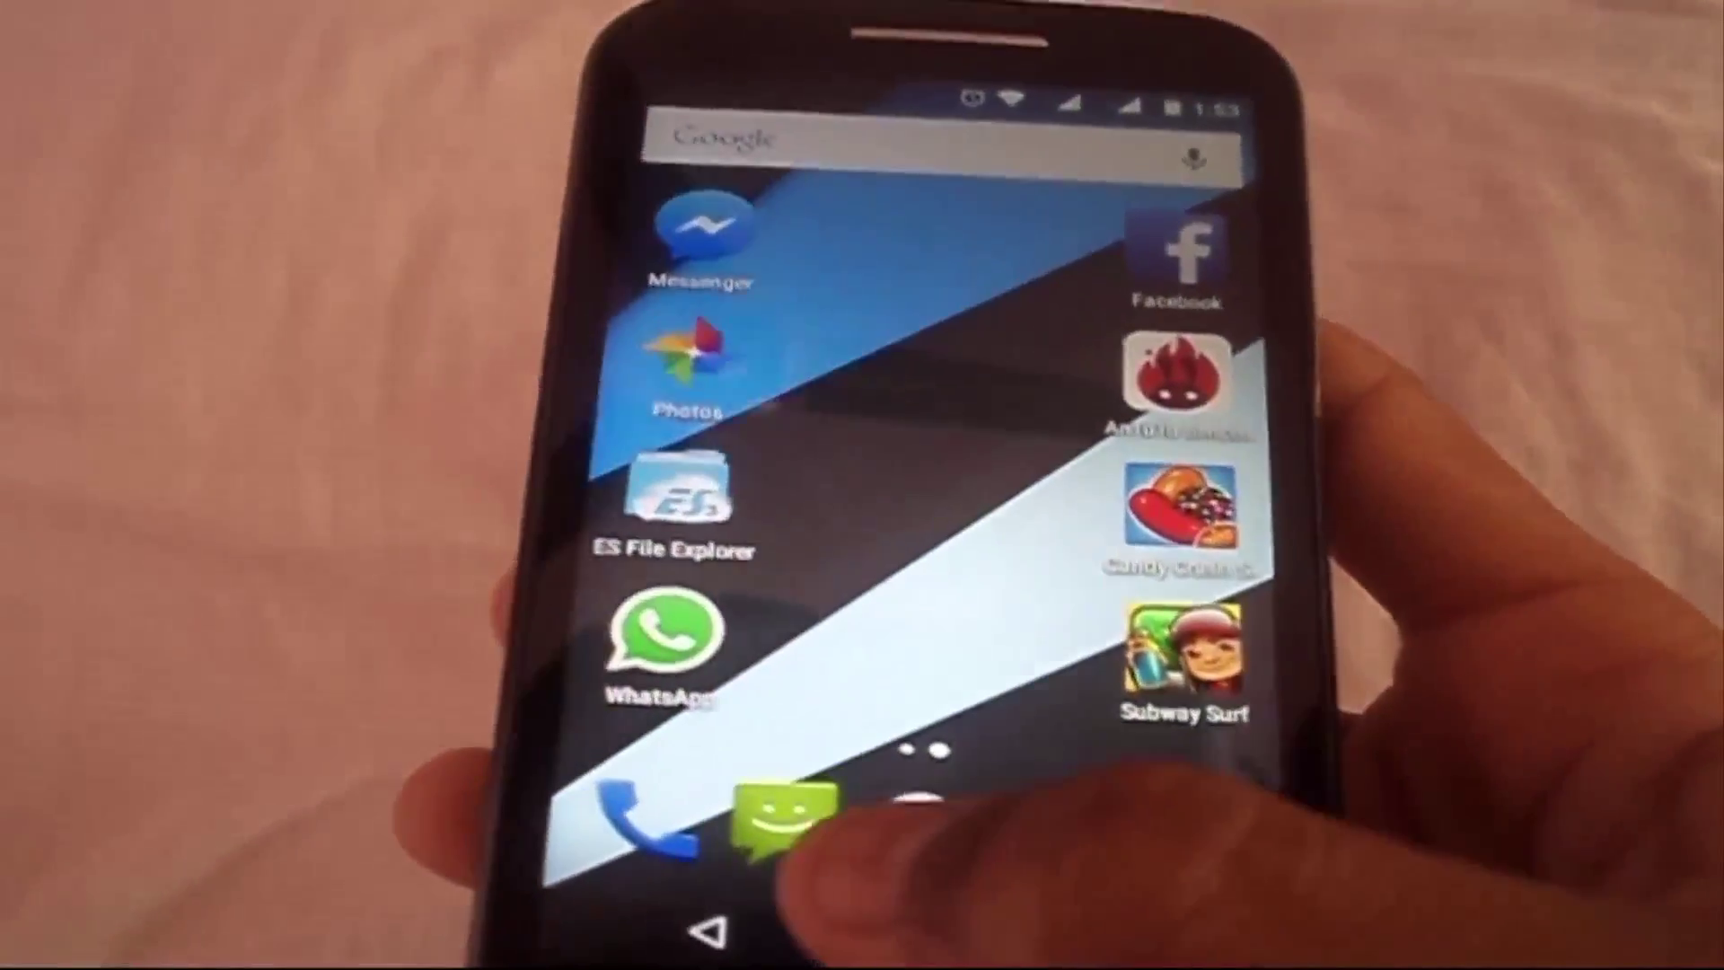
click(785, 815)
click(1185, 808)
text(submi)
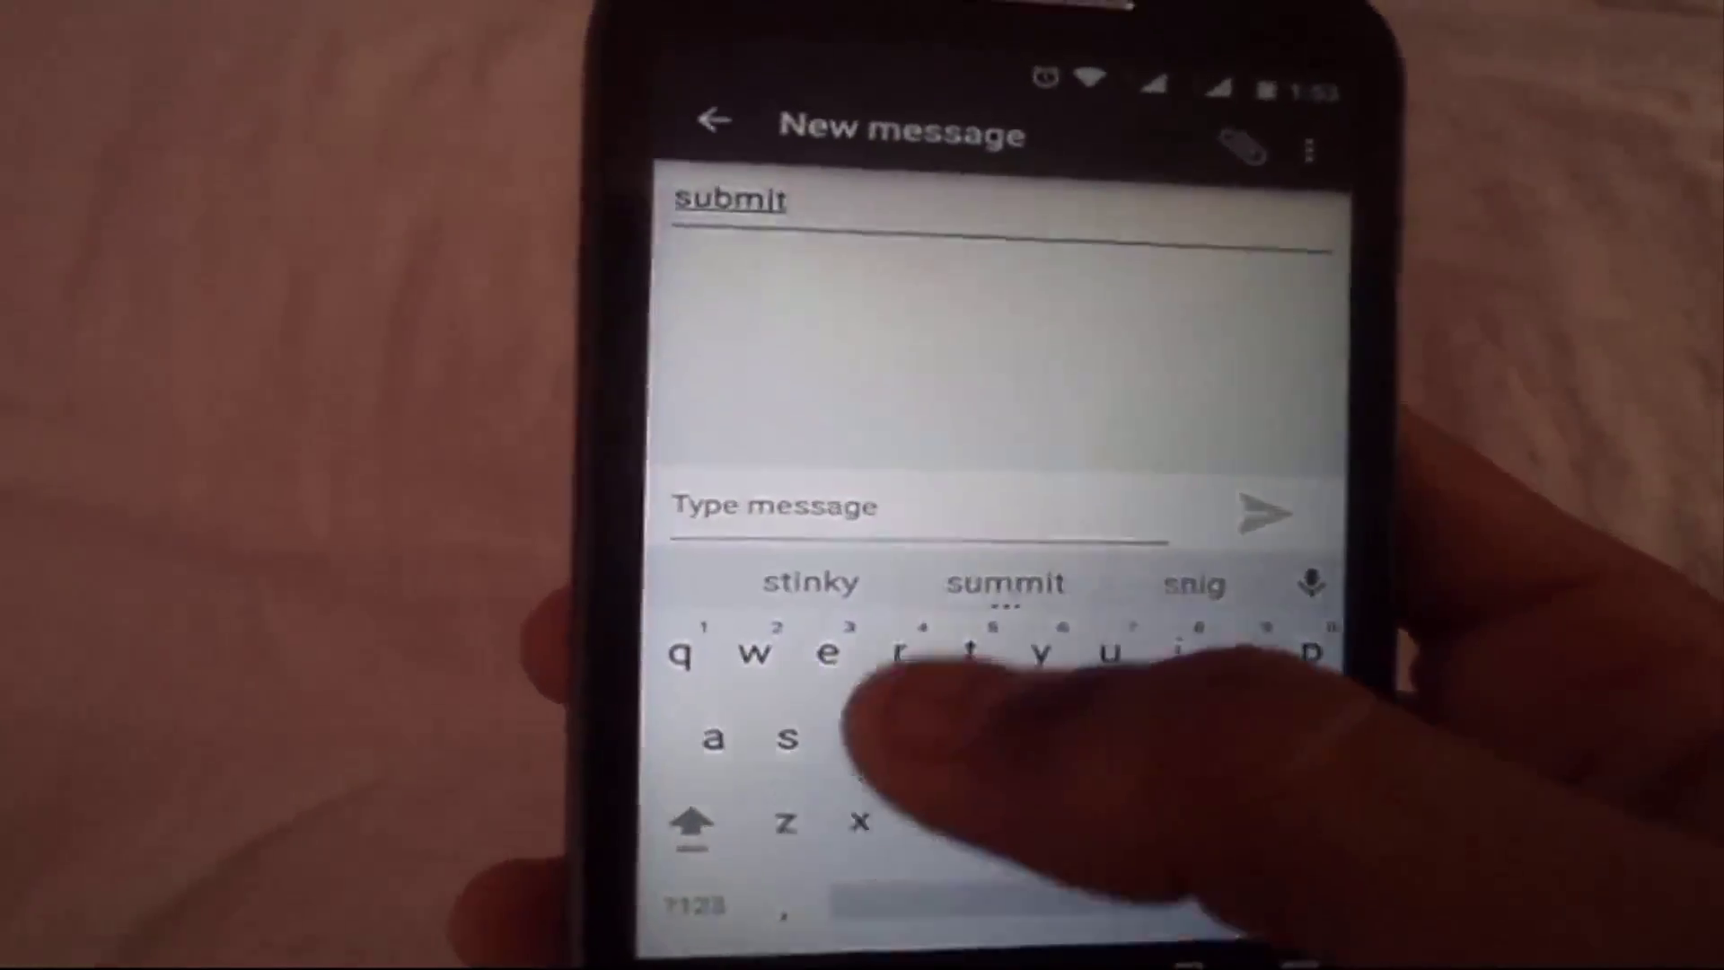
text(the)
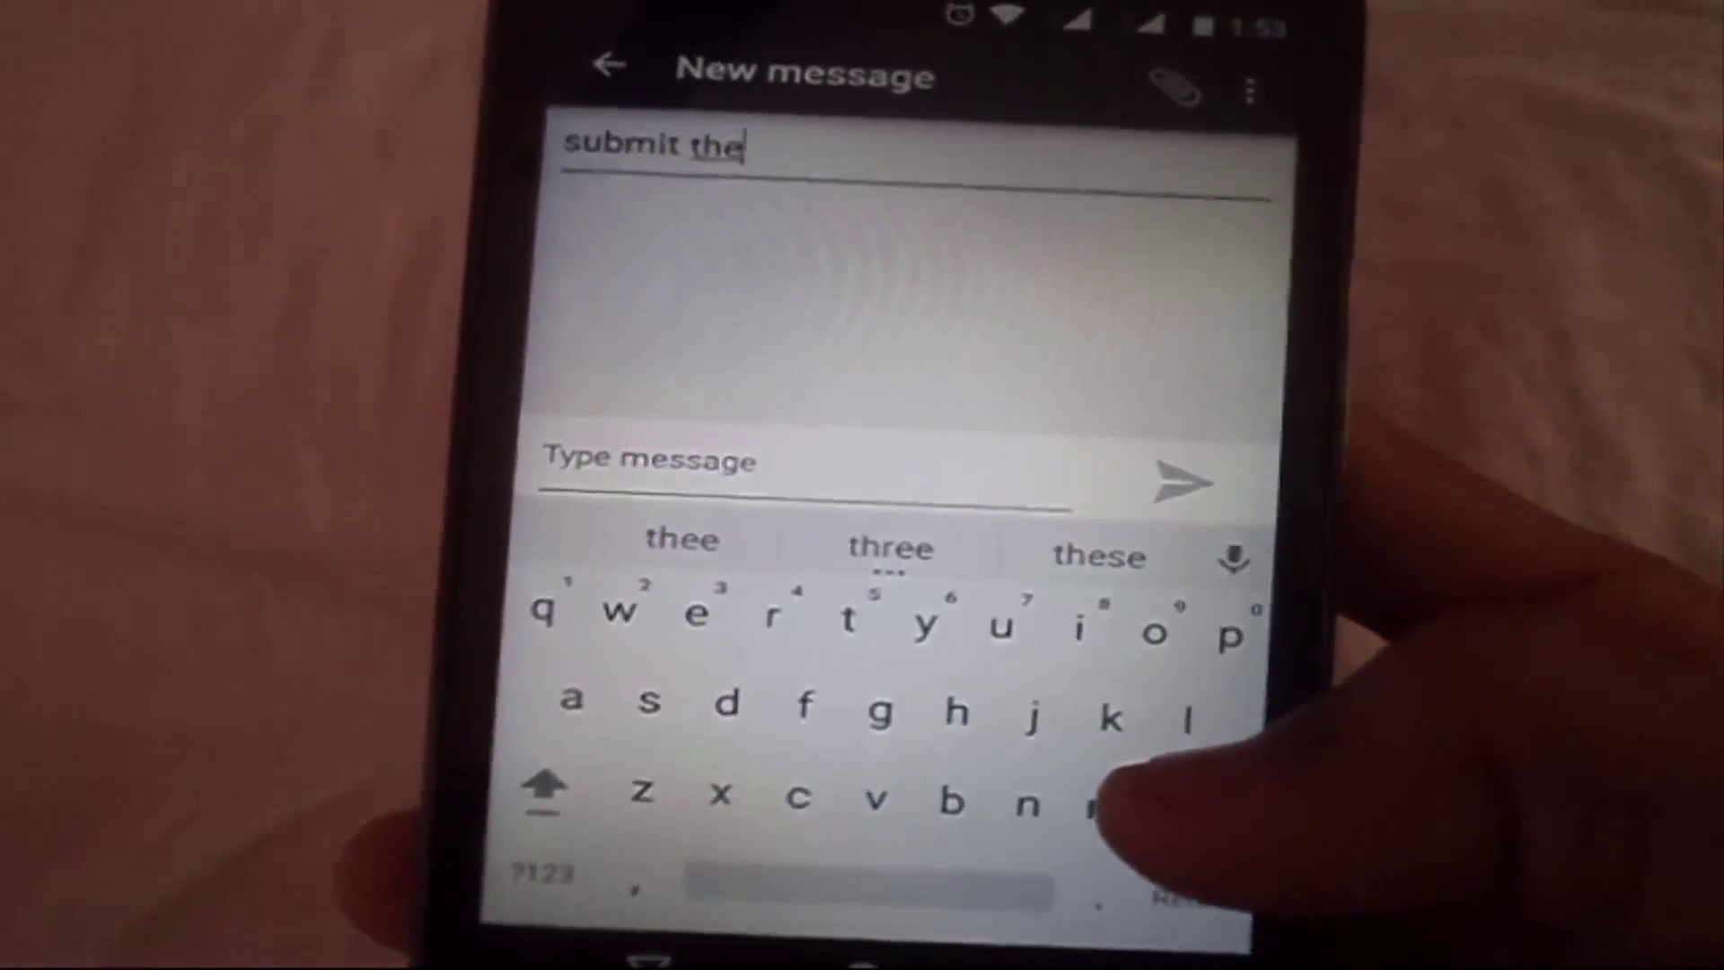
- Clear Messaging, Play Store and Chrome from the recent apps overview
click(1097, 933)
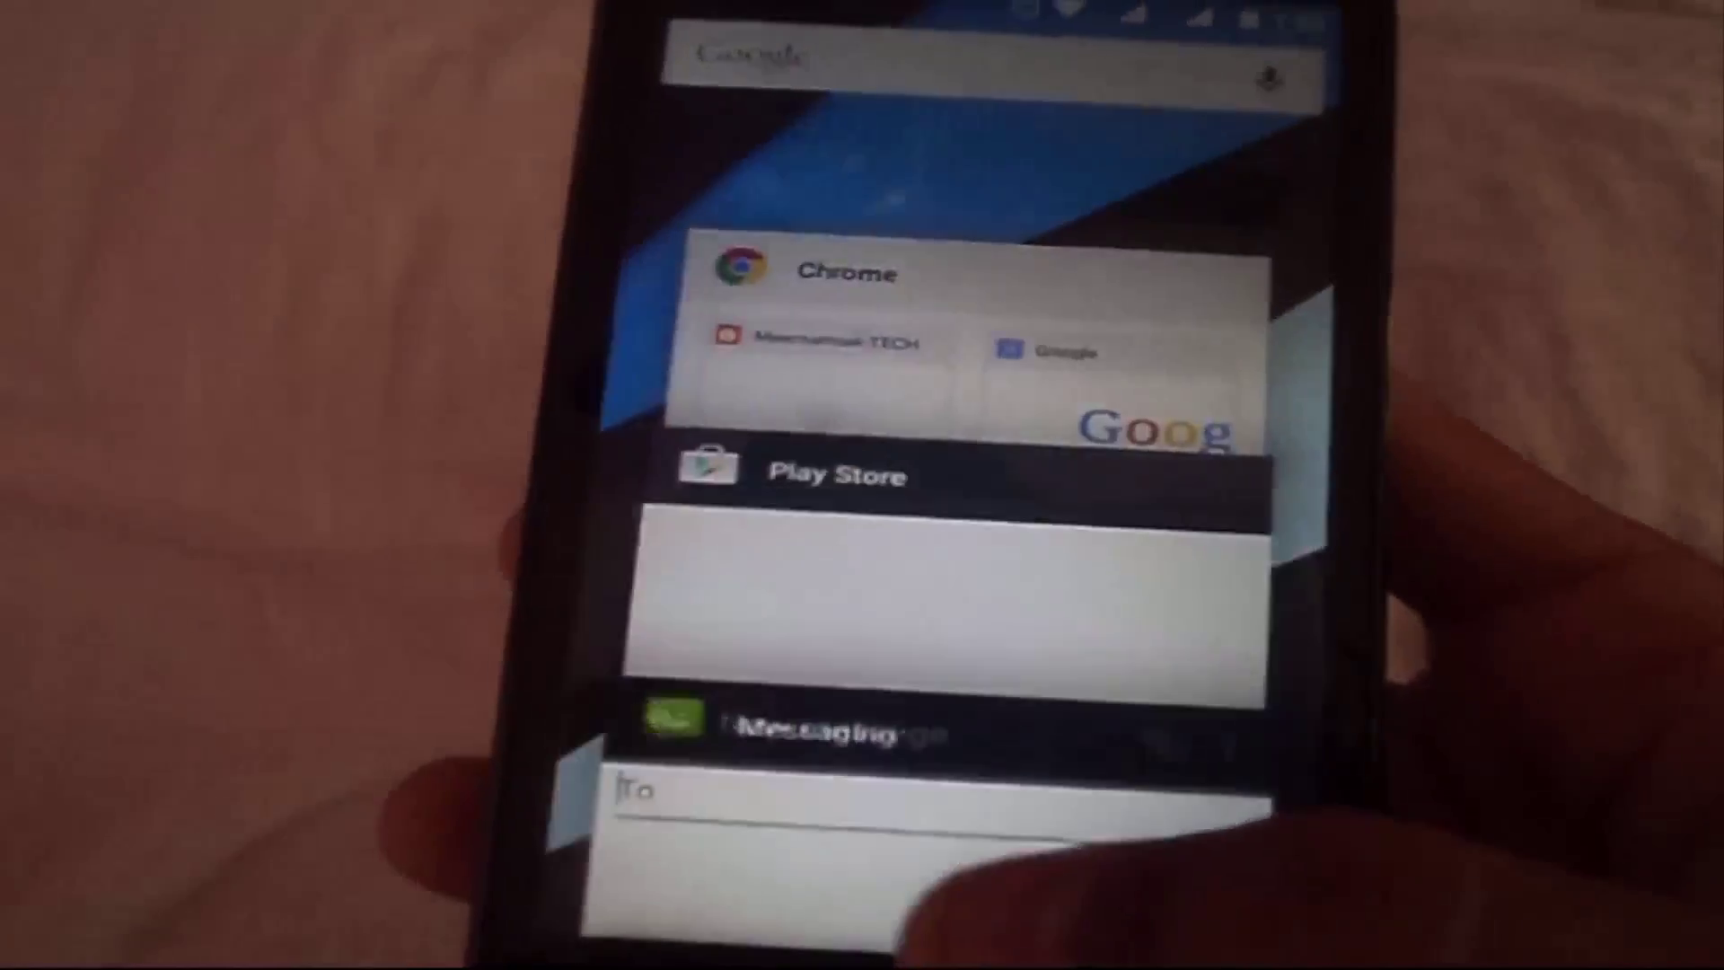
drag(962, 754, 1481, 754)
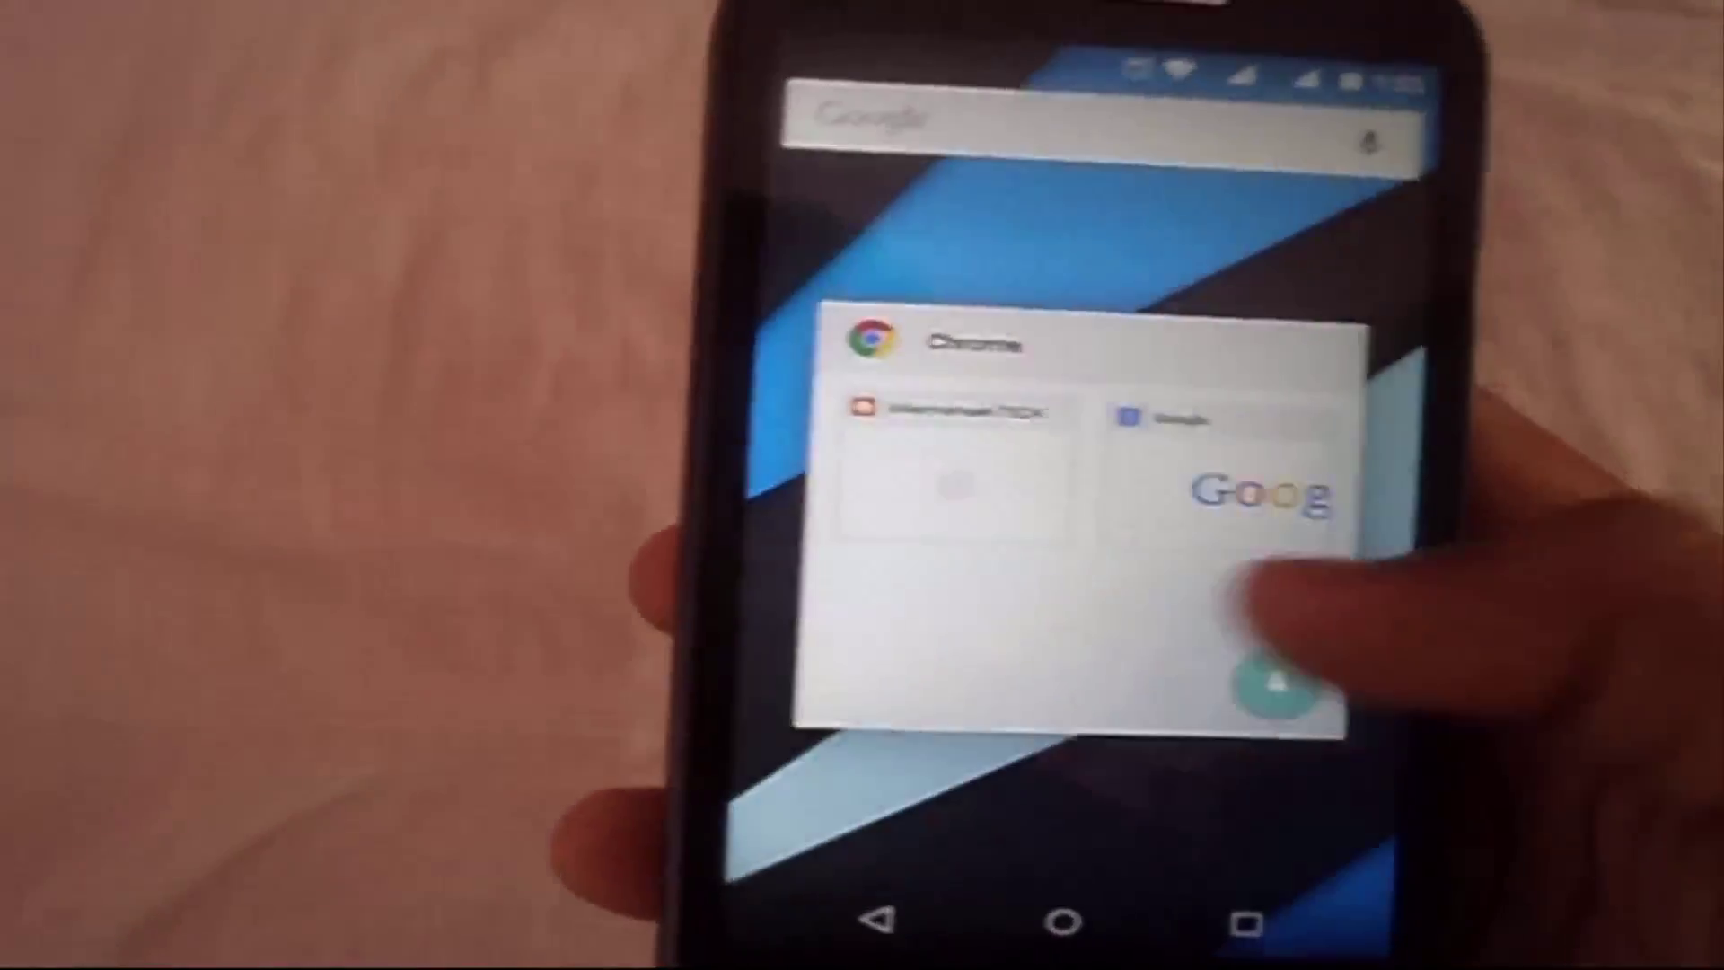
drag(1212, 647, 1617, 647)
- Page through the app drawer to YouTube and swipe open its side navigation of categories
click(1004, 809)
drag(1293, 565, 876, 566)
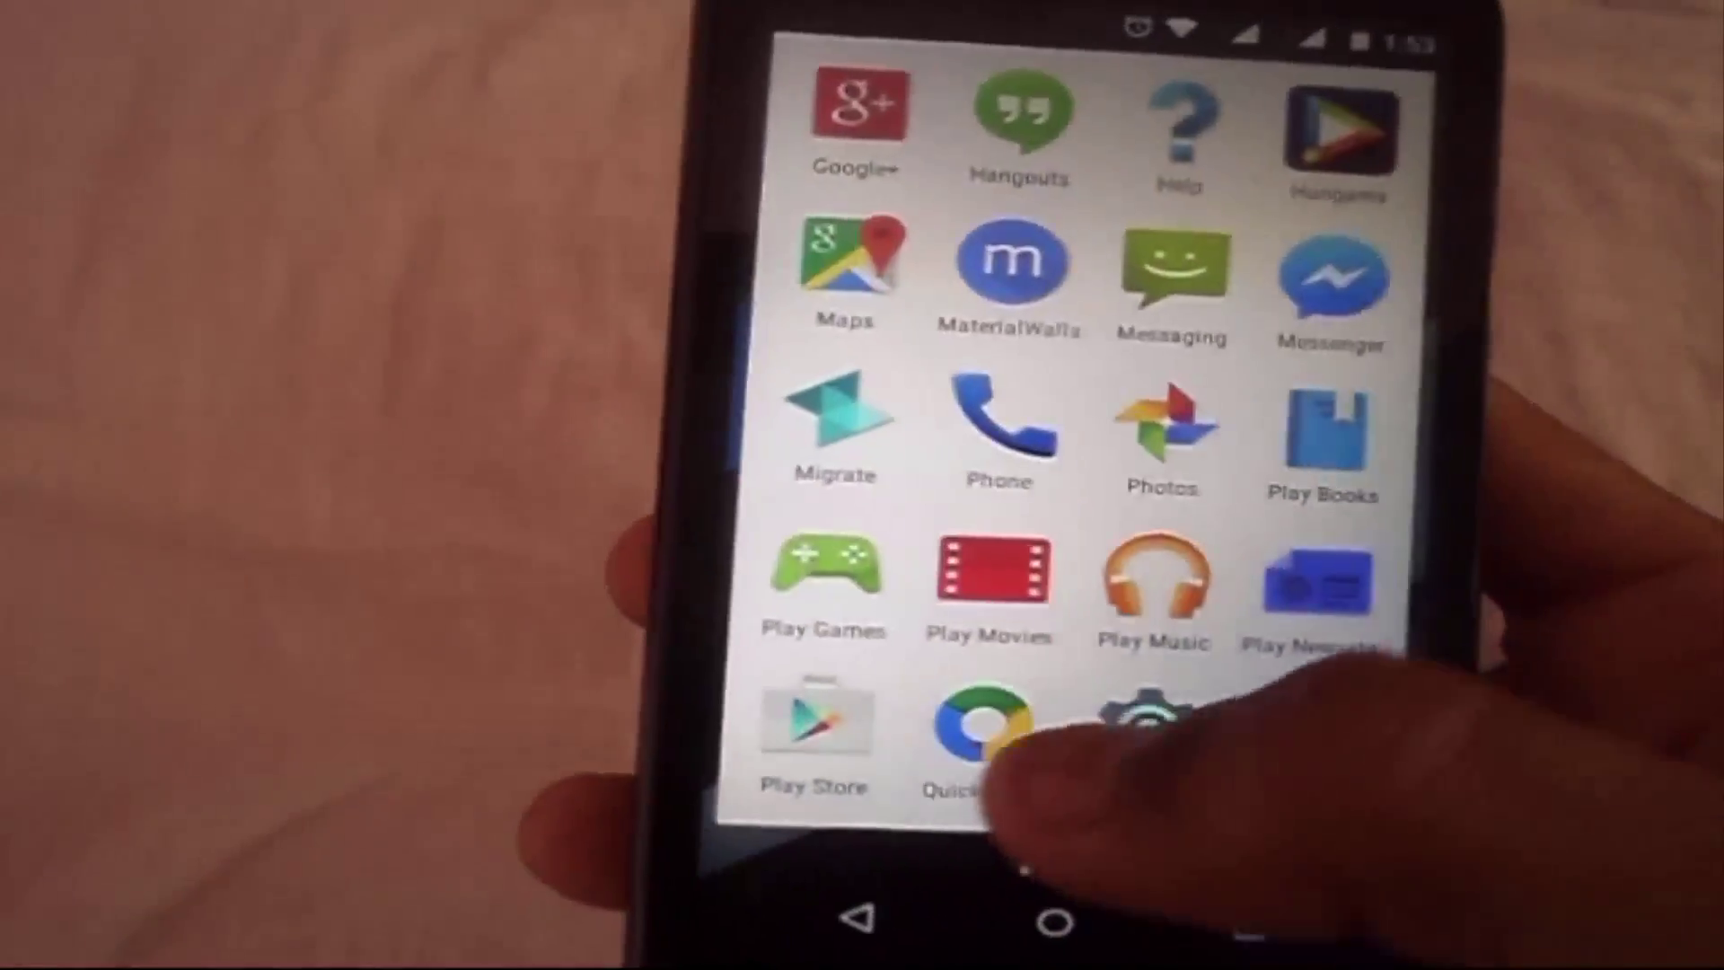
drag(1185, 754, 848, 700)
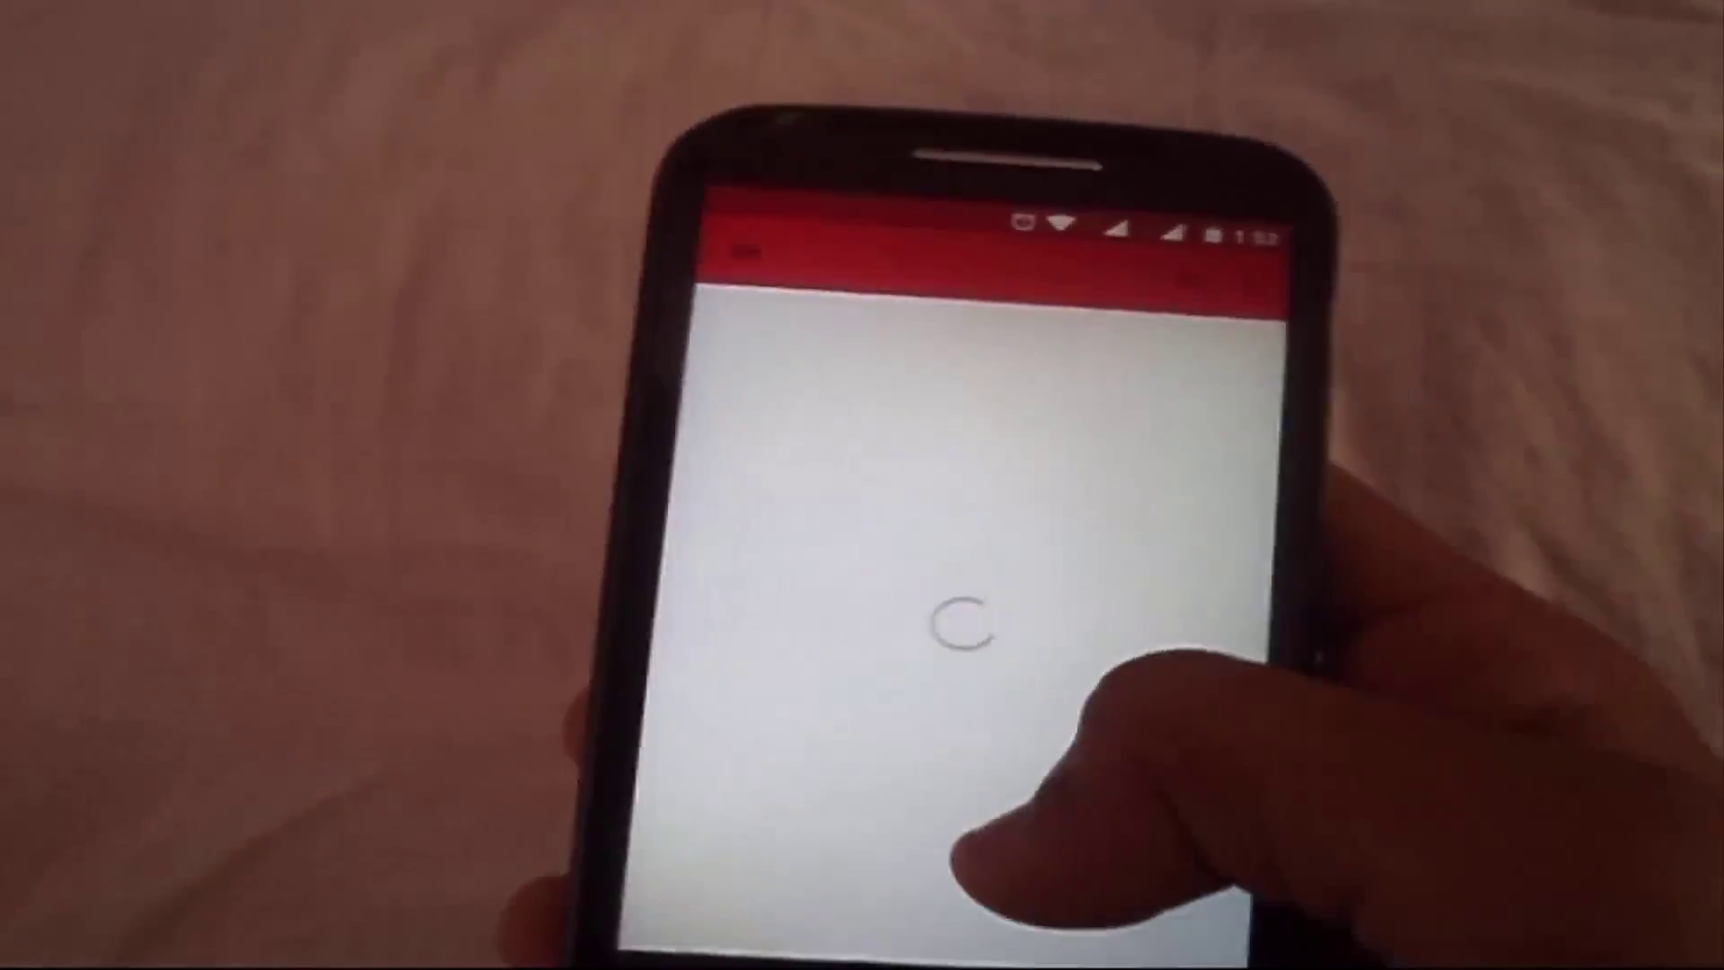
drag(775, 700, 1186, 612)
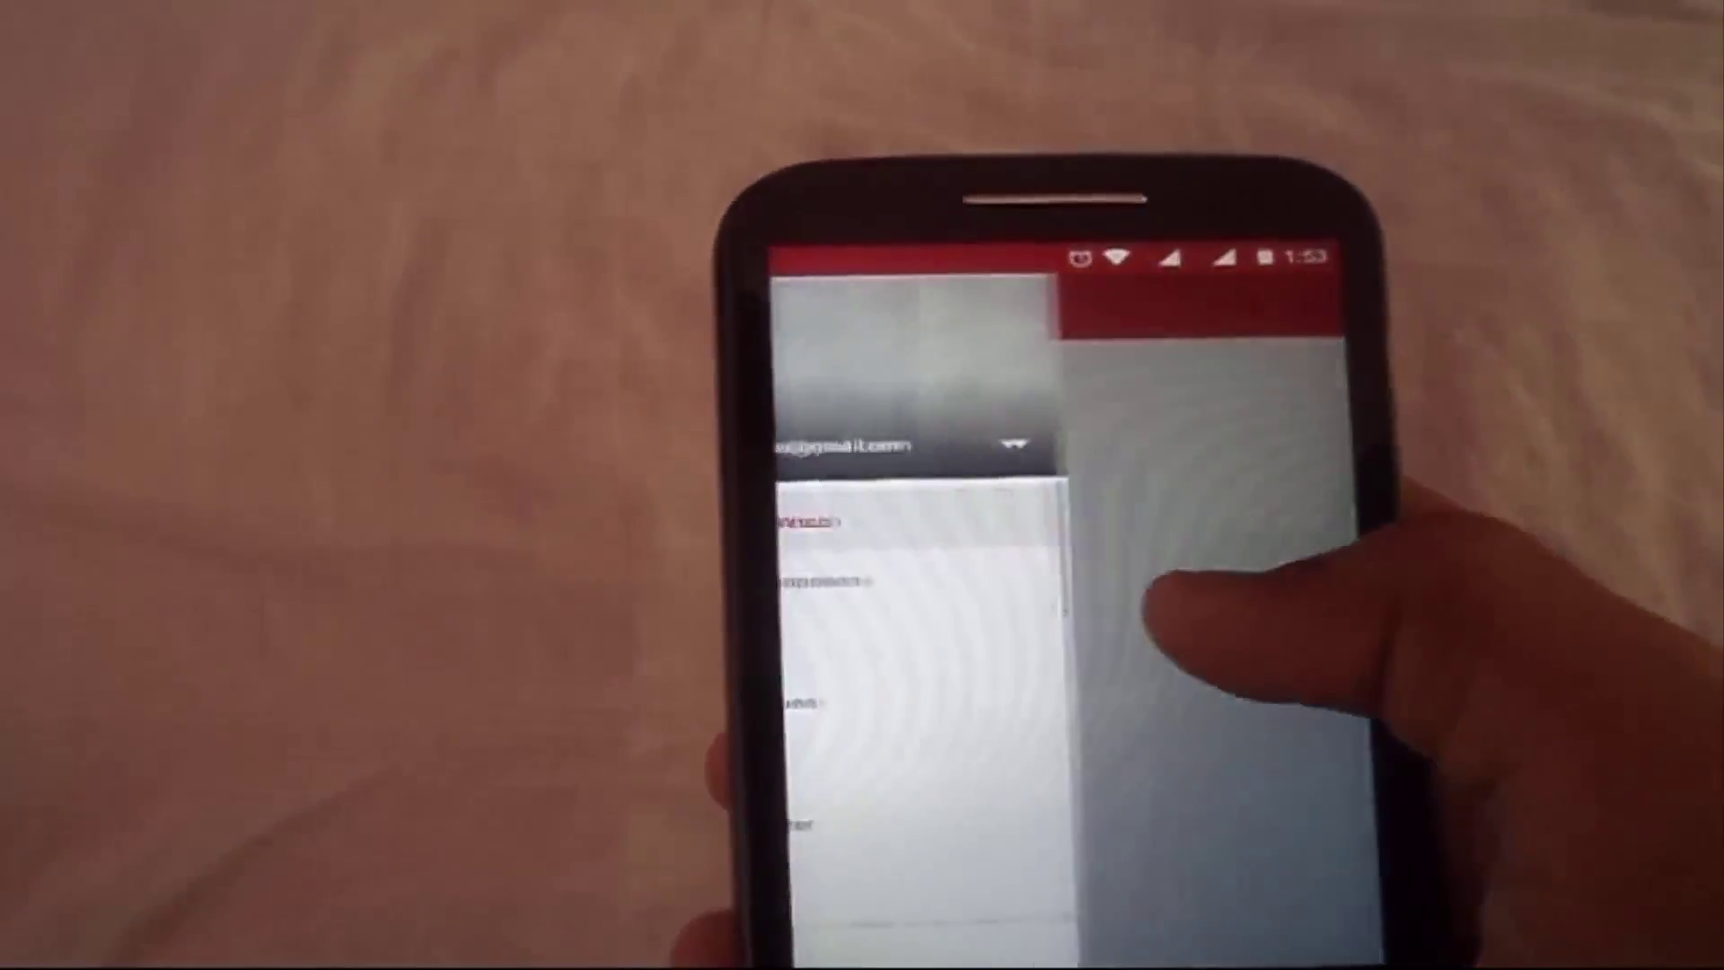
scroll(1064, 674, down, 5)
scroll(1023, 606, down, 5)
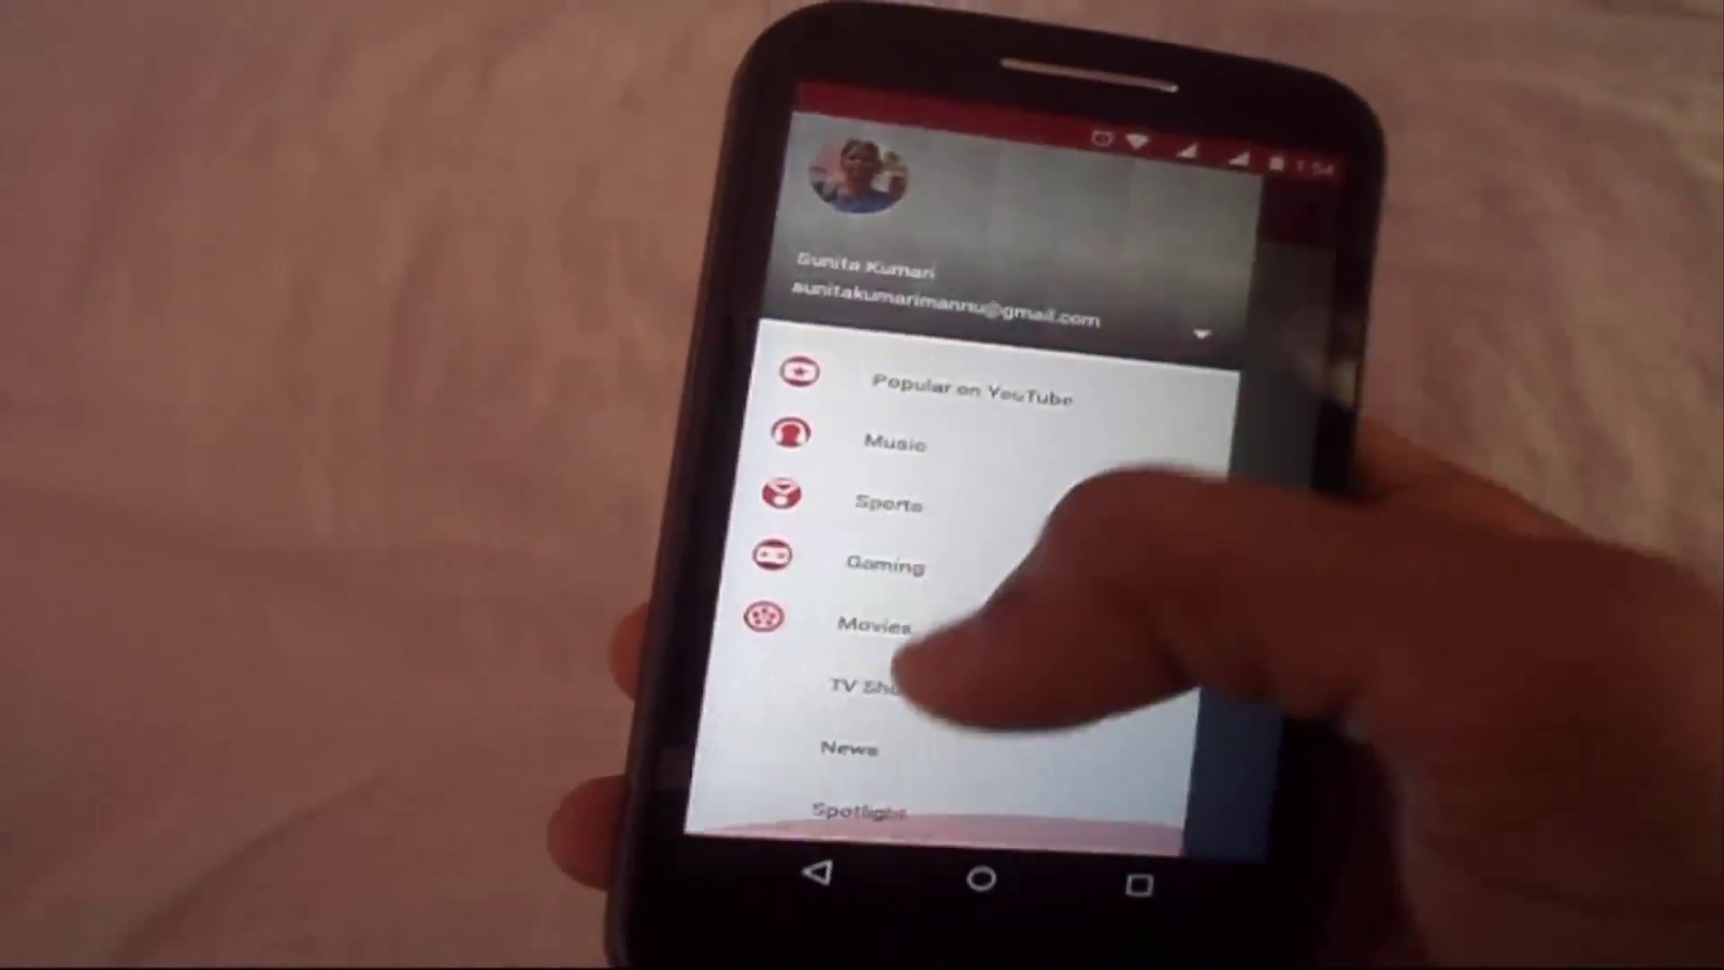
scroll(1118, 647, up, 5)
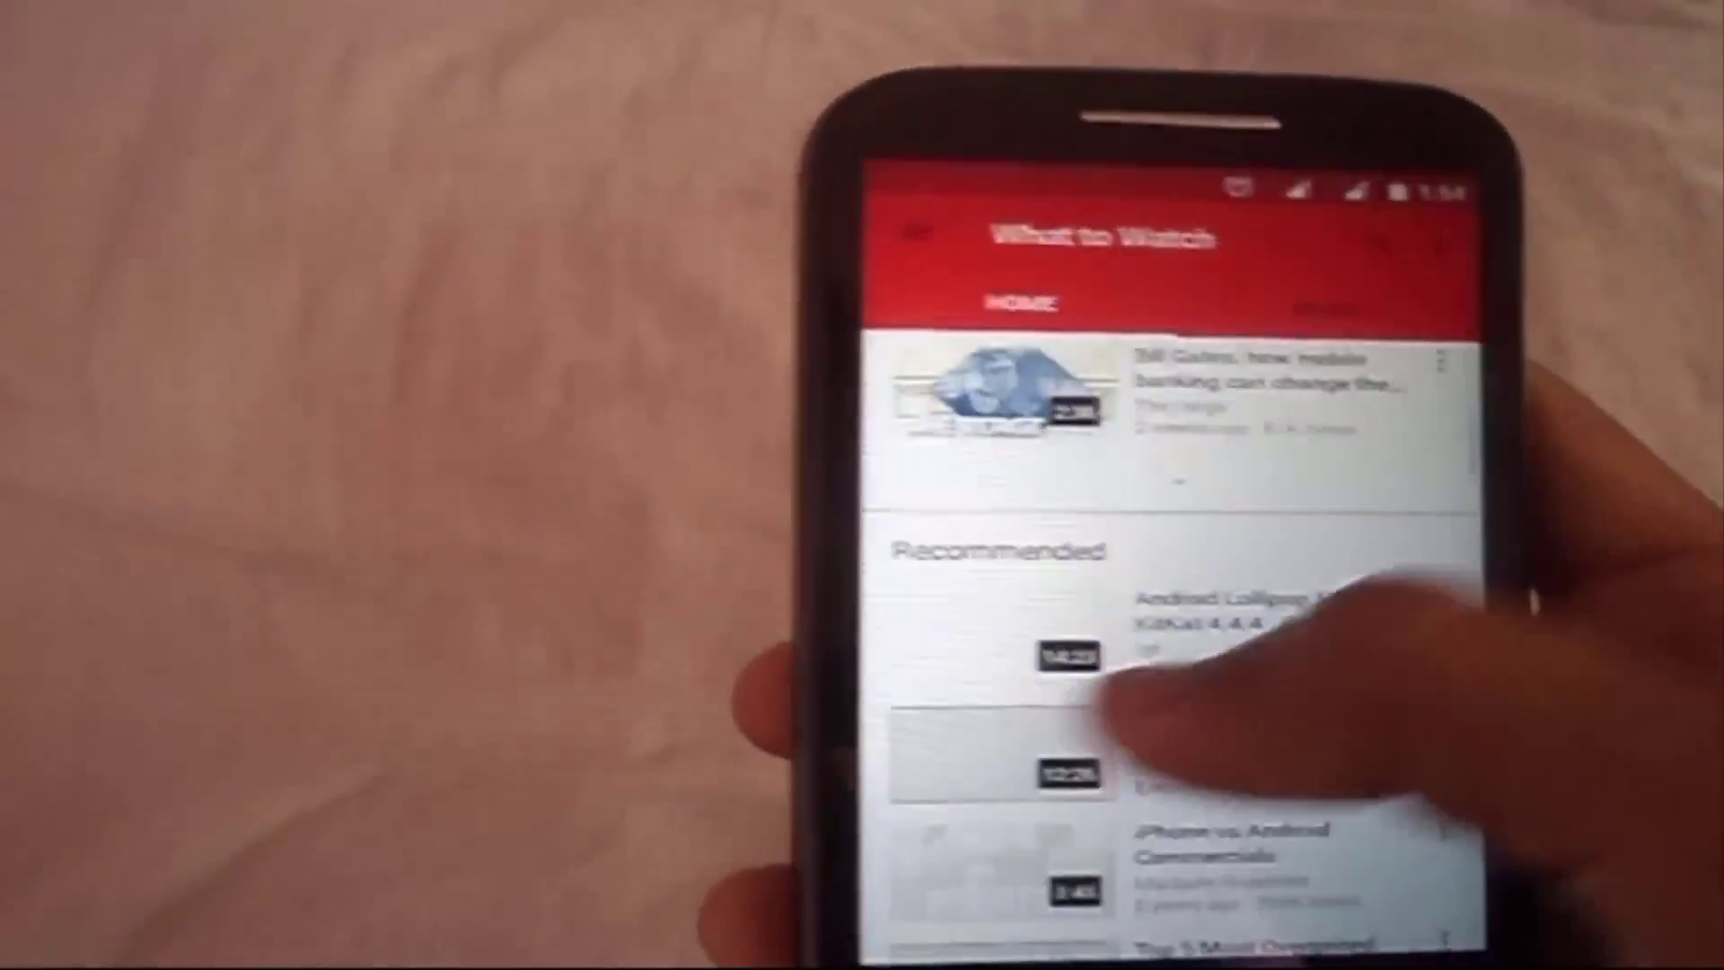
- Browse subscriptions from YouTube's side navigation, then lock the phone with the power button
click(849, 162)
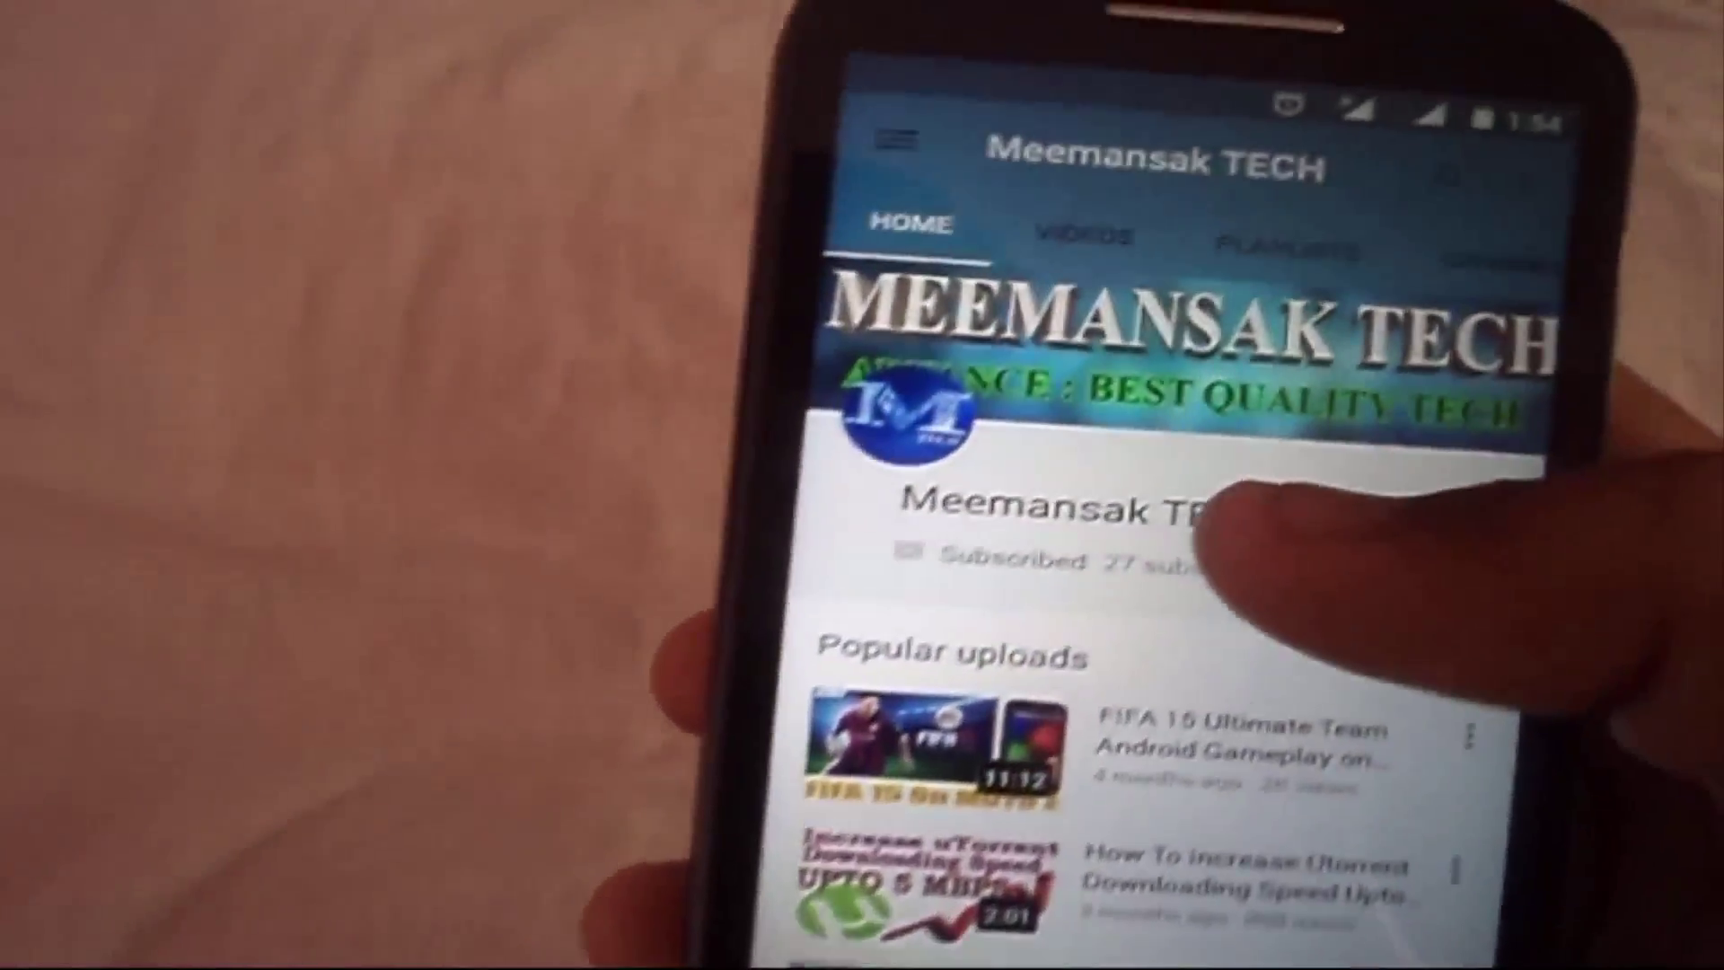
scroll(1159, 647, down, 3)
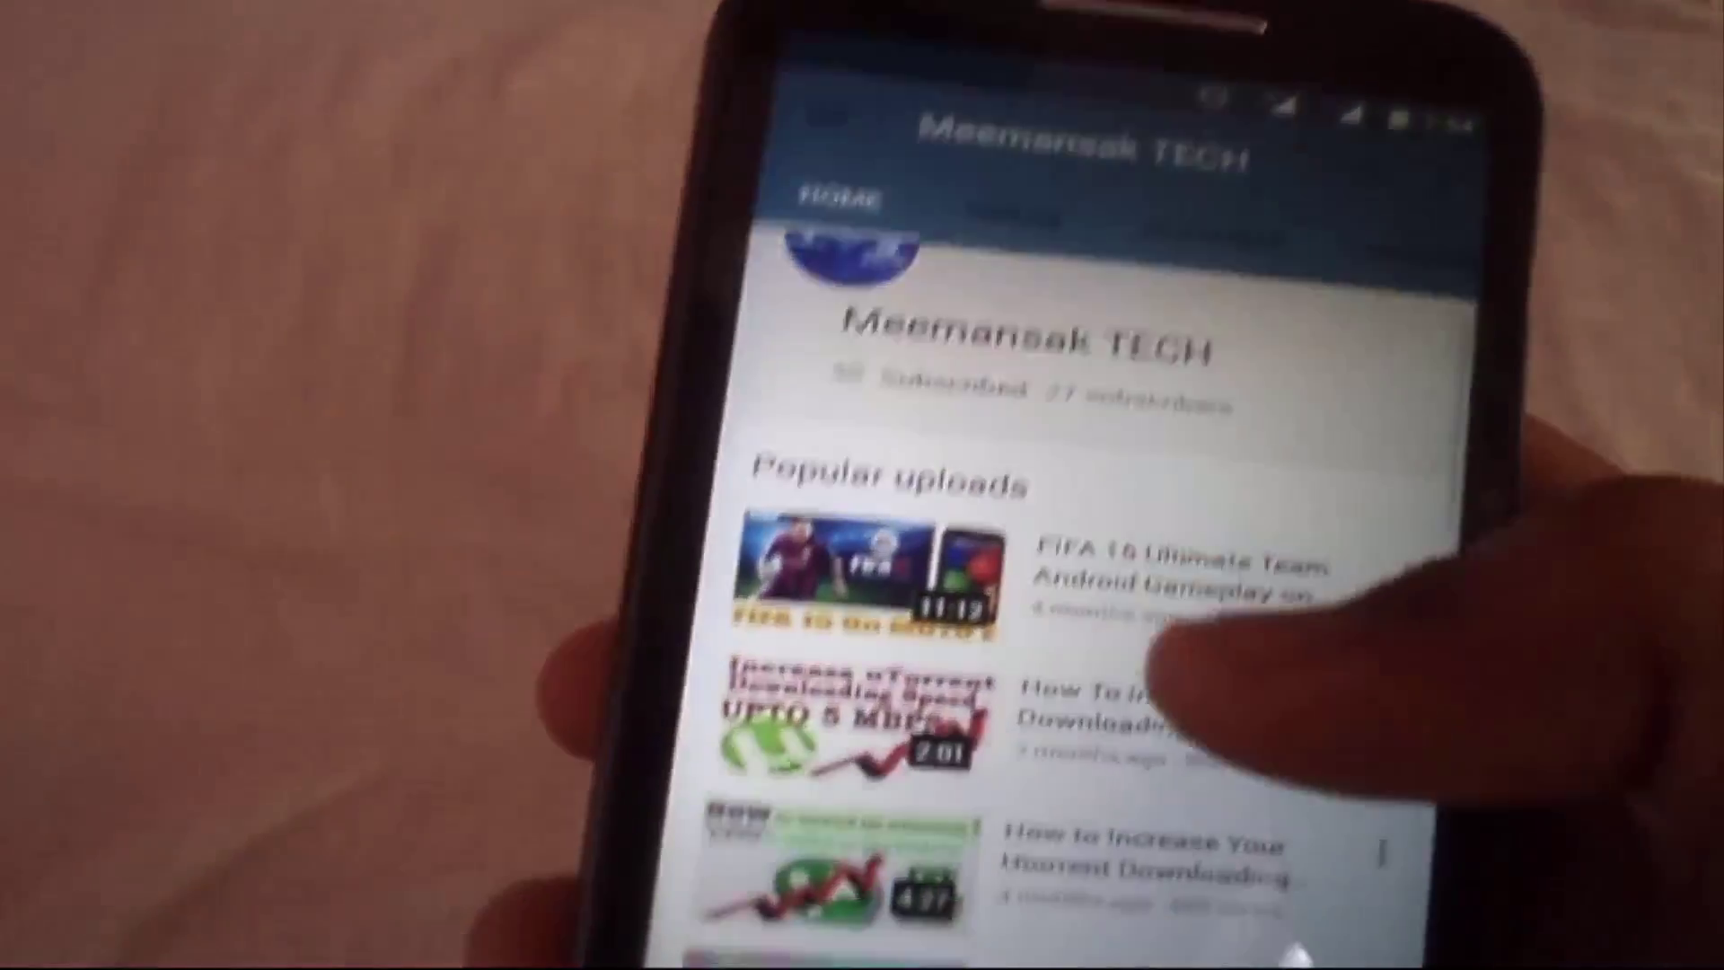
scroll(1158, 606, up, 2)
scroll(1159, 606, down, 3)
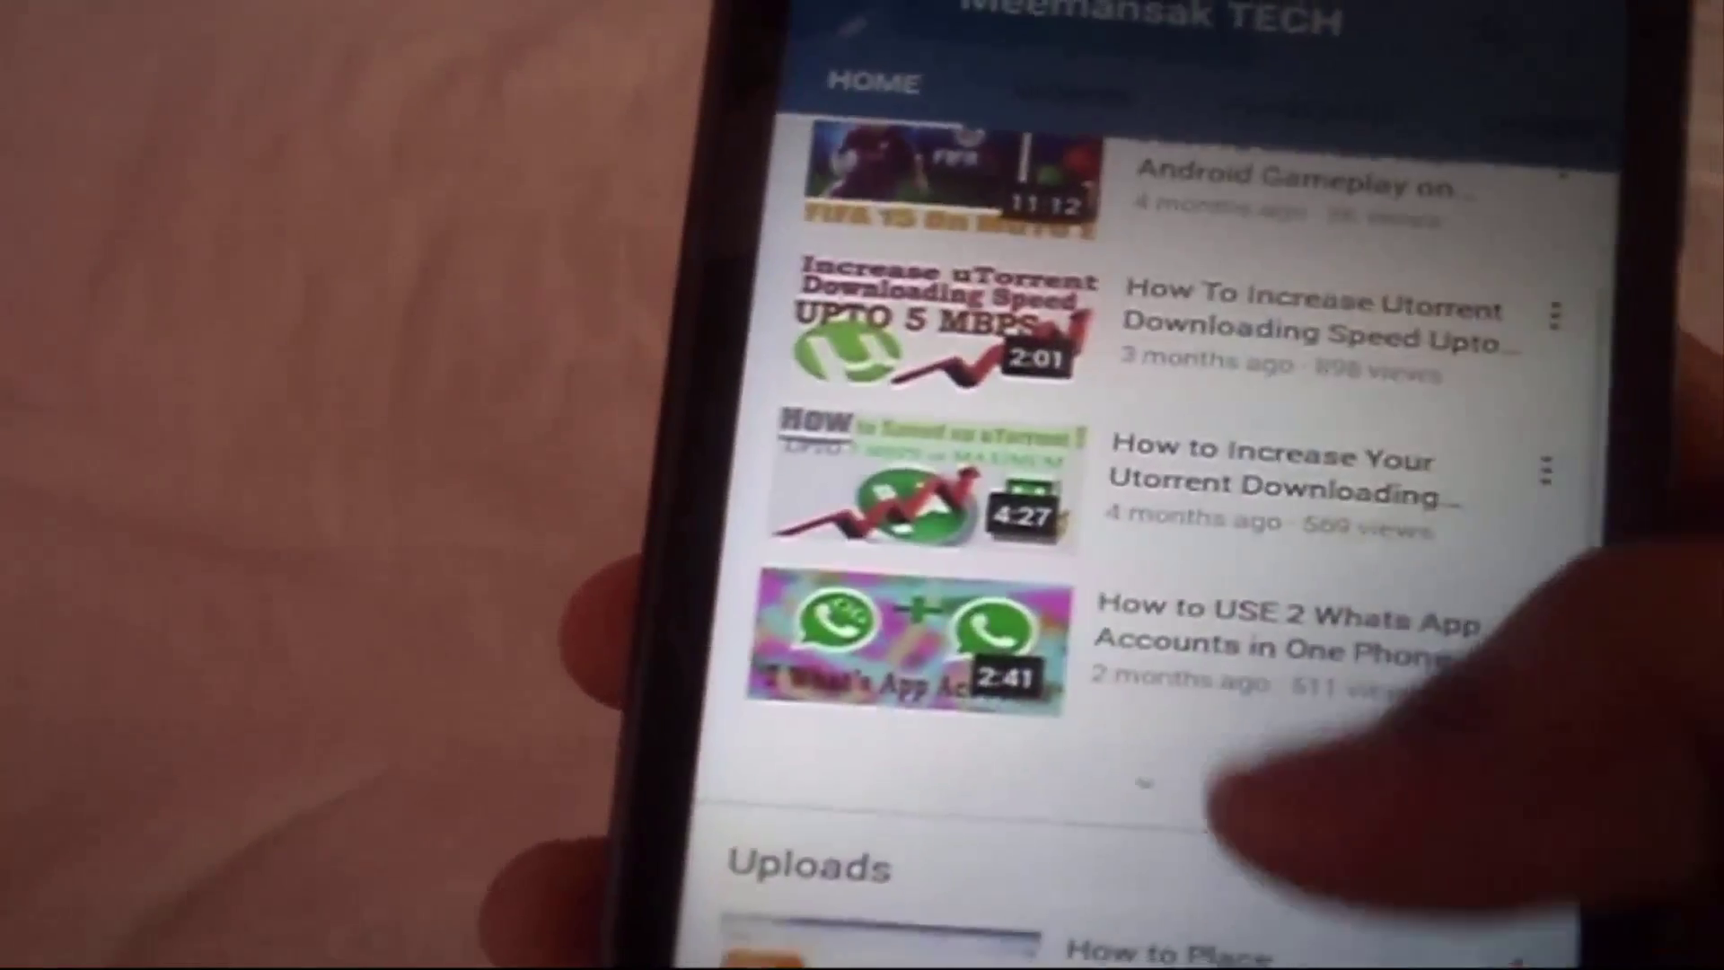
scroll(1158, 606, down, 2)
scroll(1159, 606, up, 5)
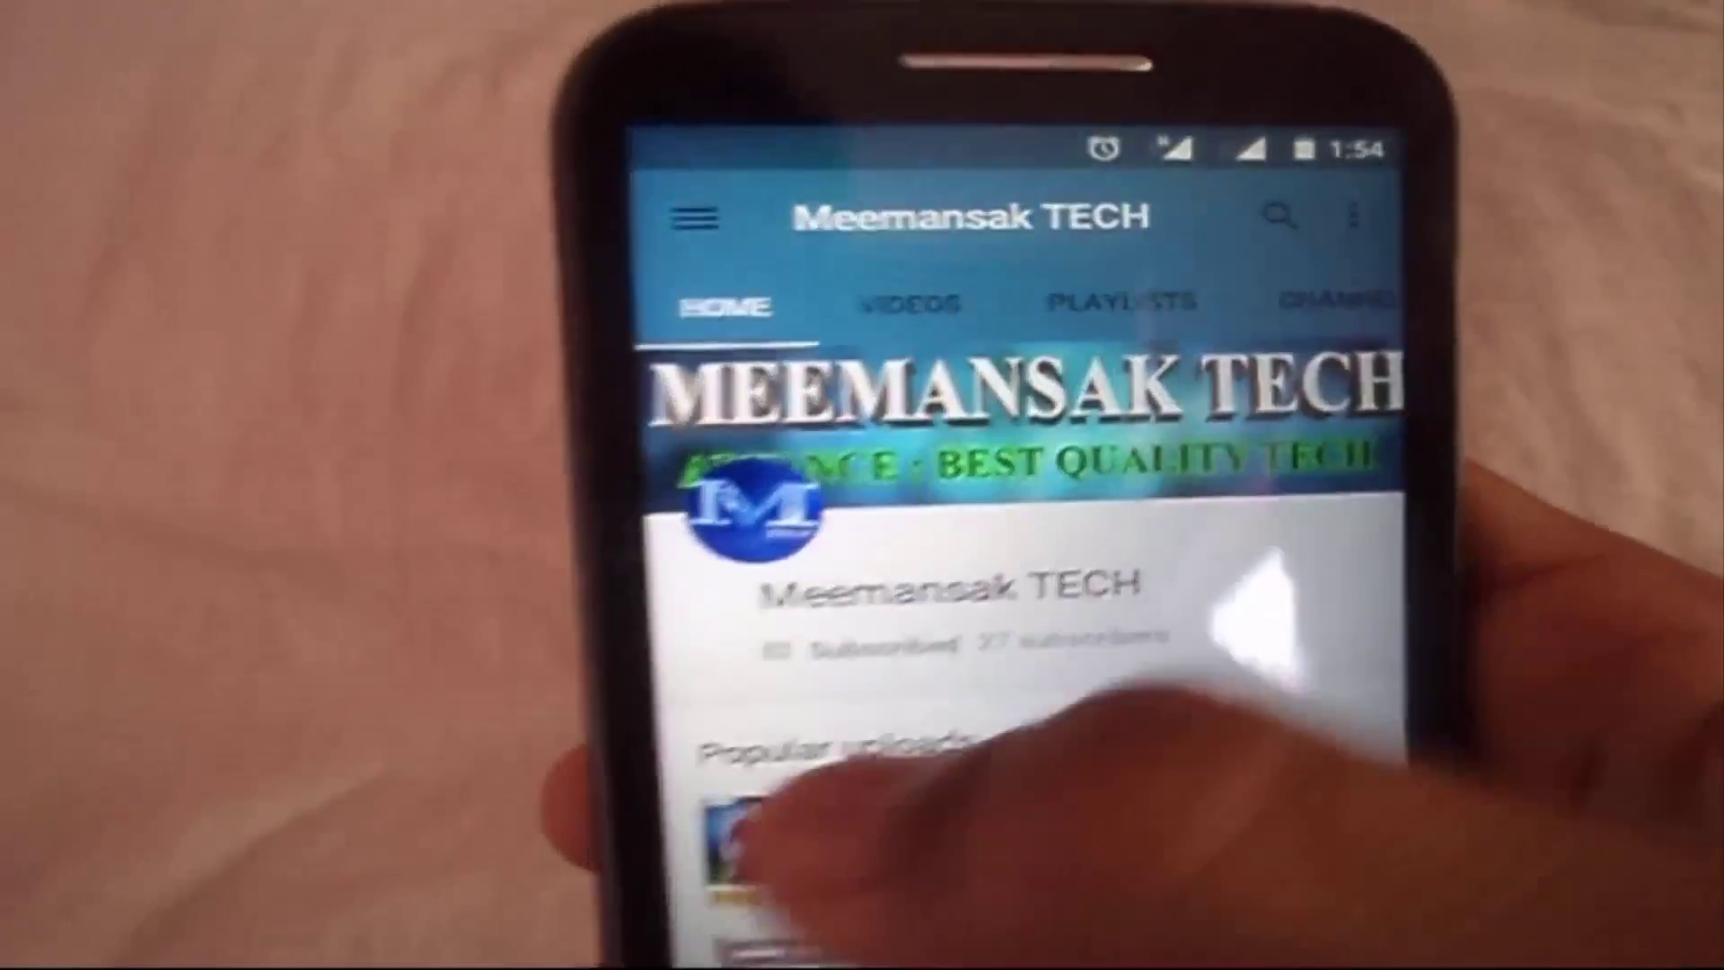
drag(646, 606, 1266, 579)
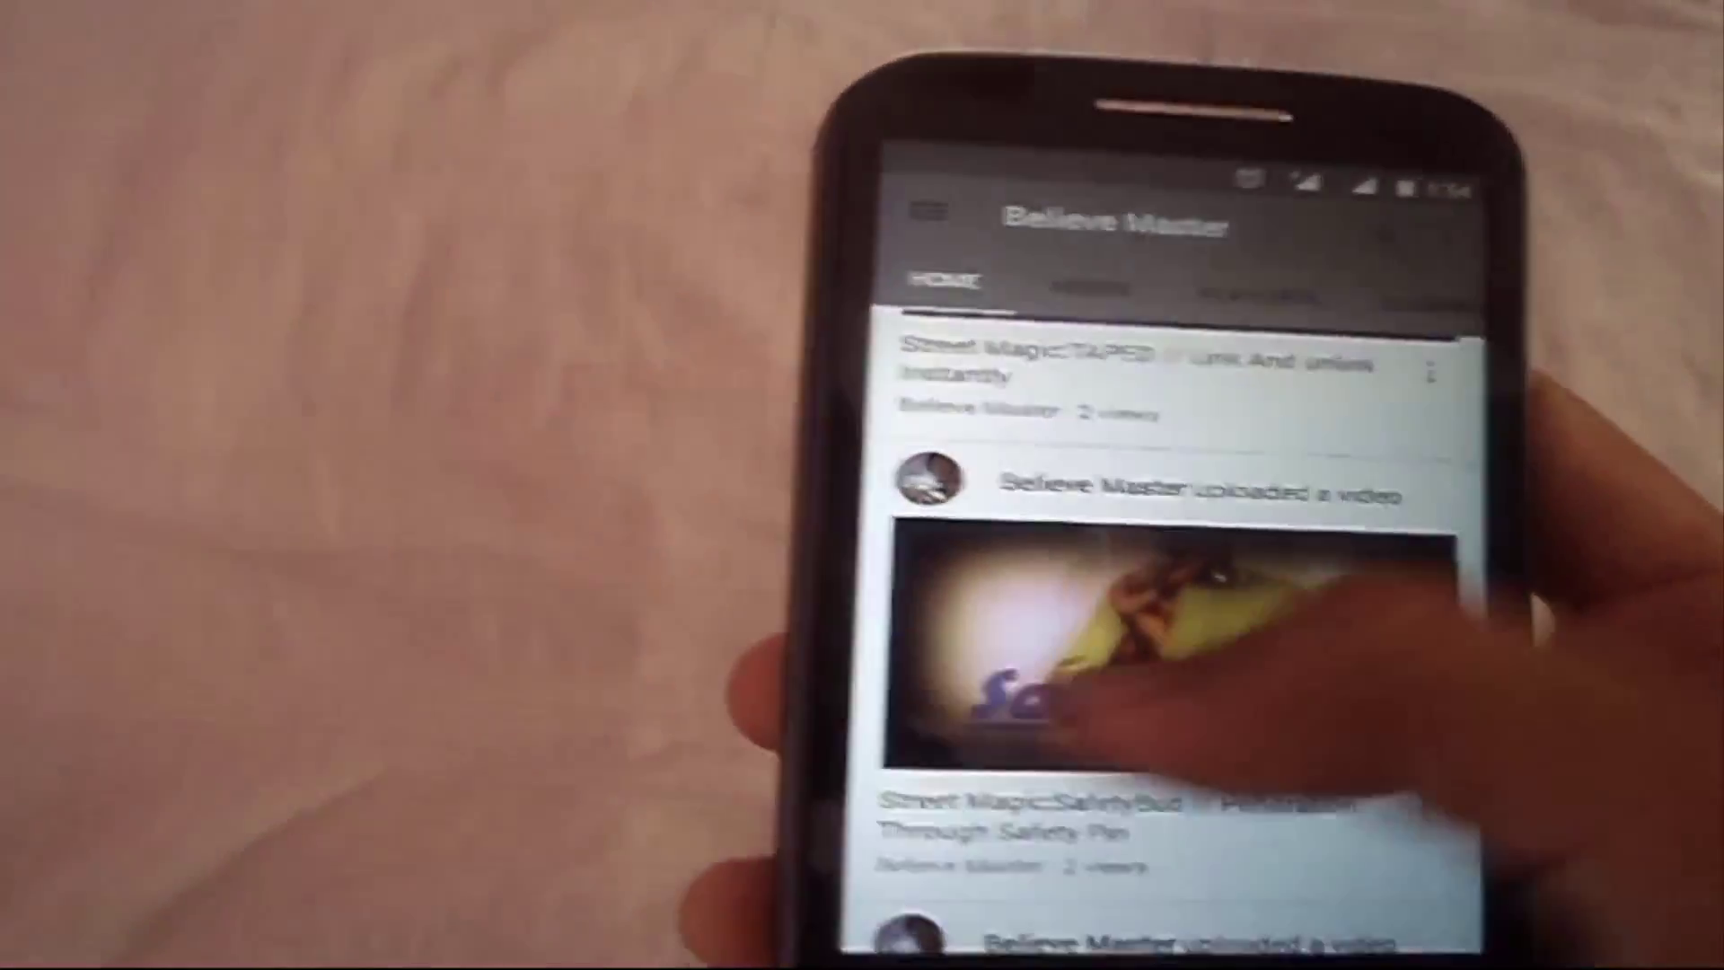
key(Escape)
drag(1200, 518, 1191, 594)
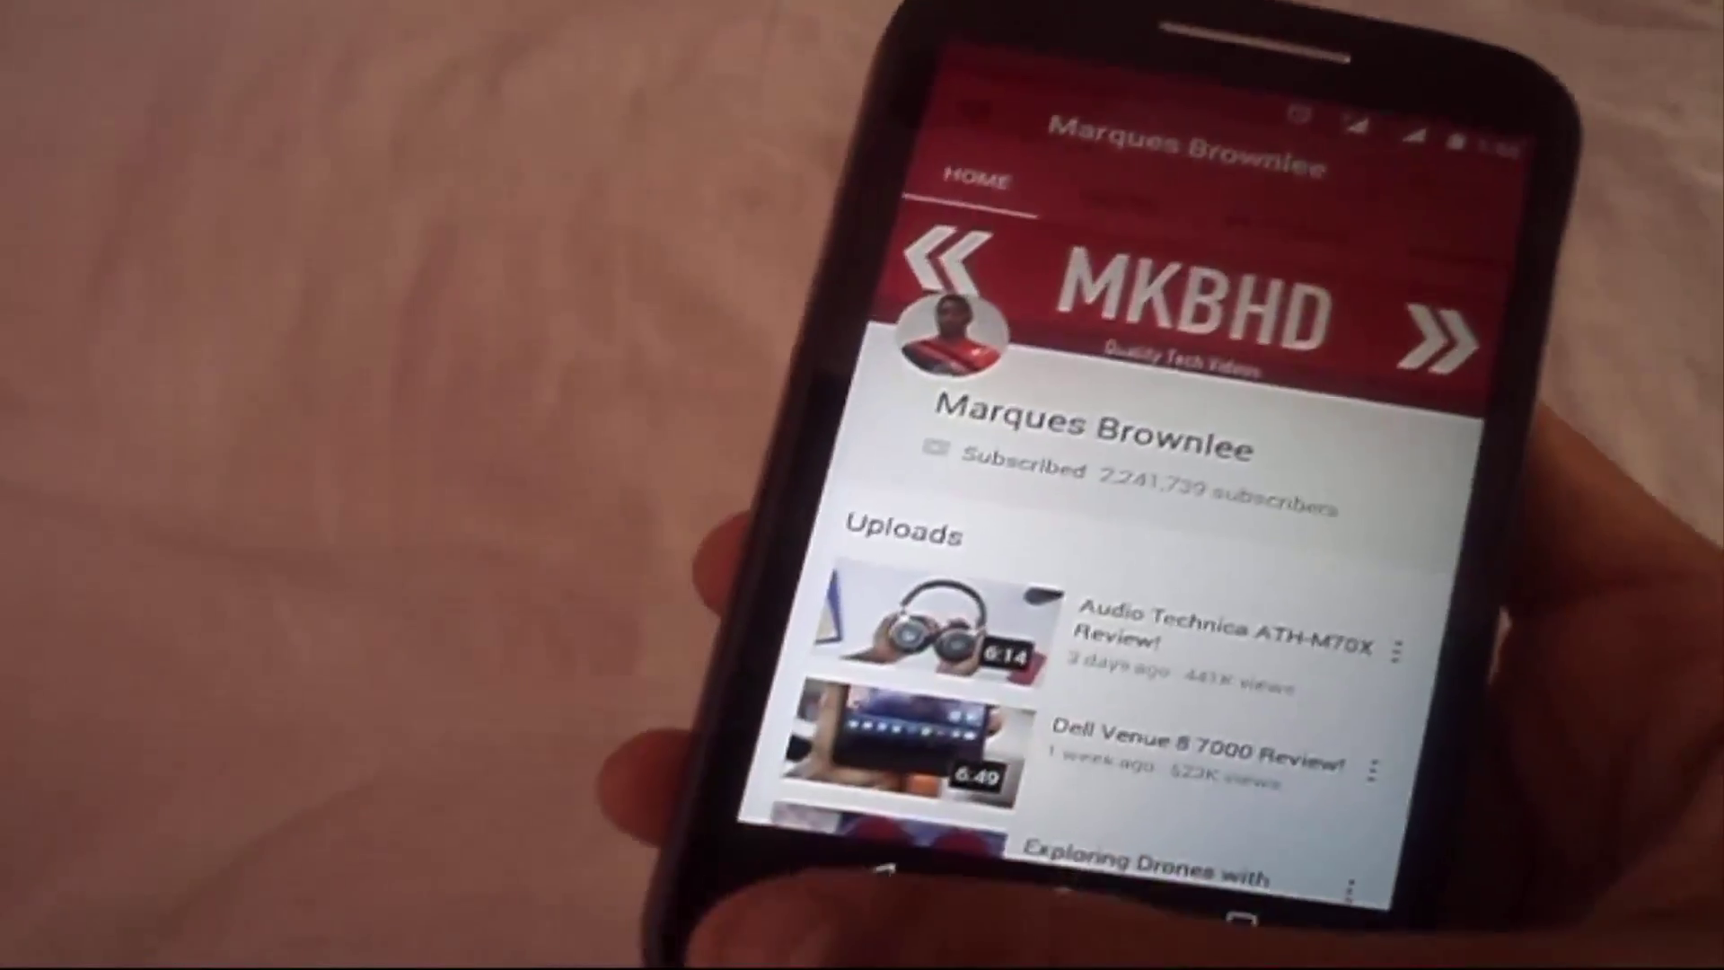
key(XF86PowerOff)
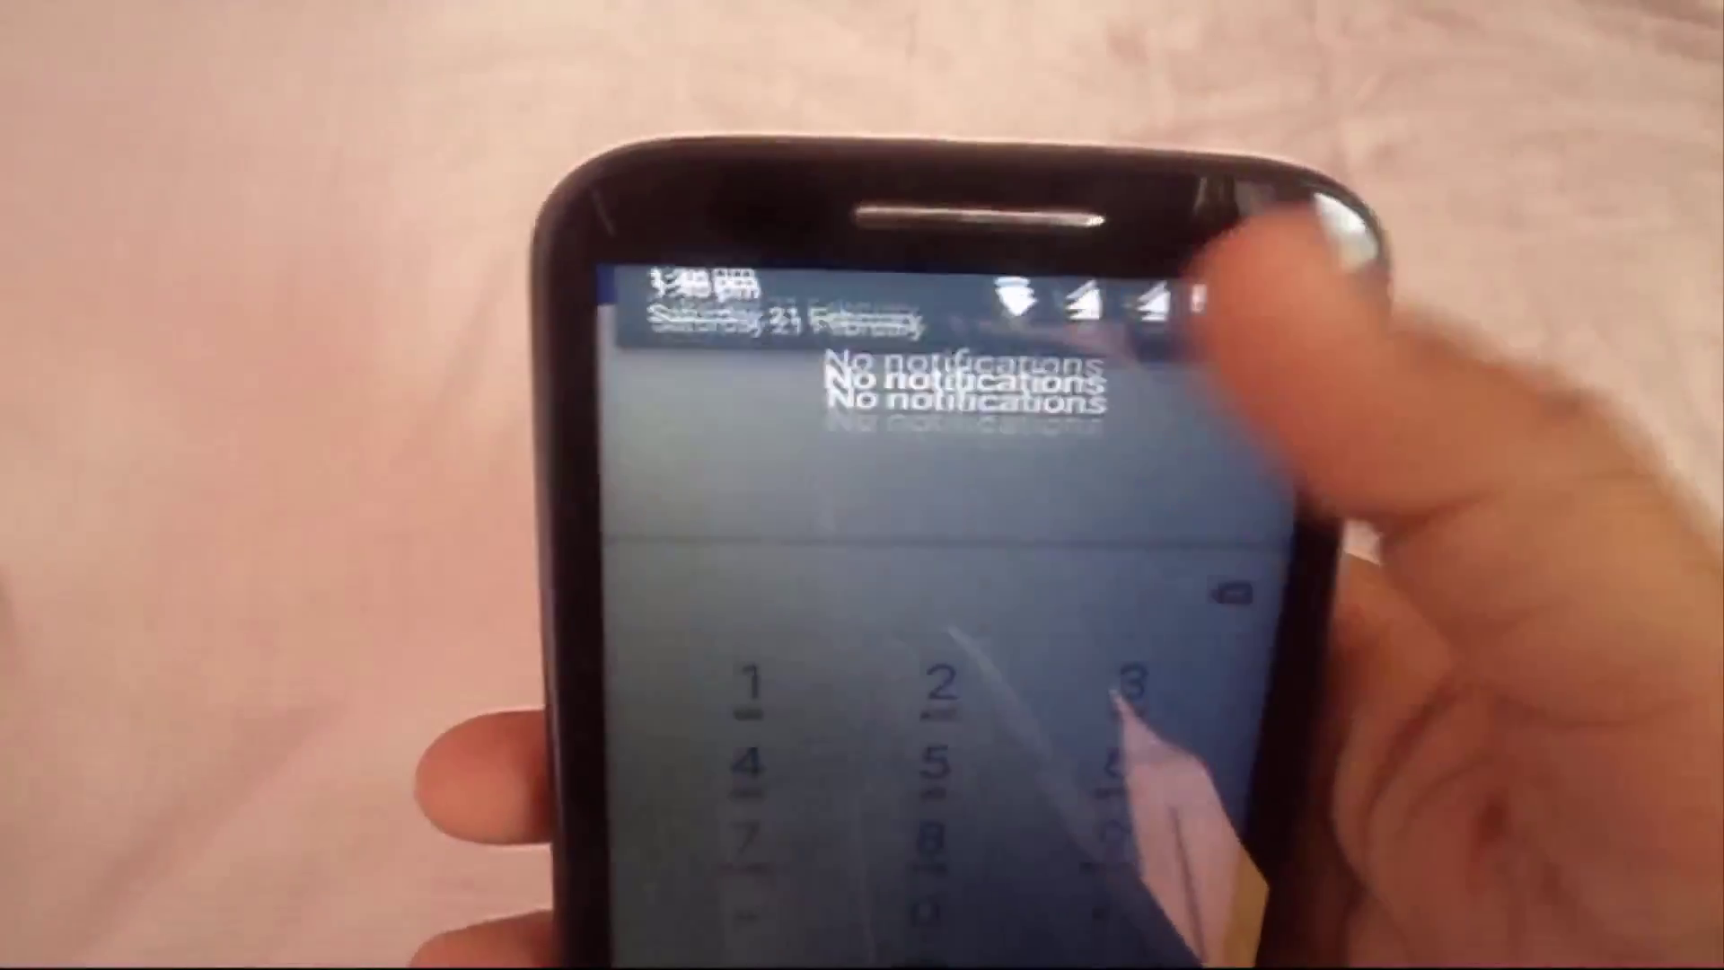
drag(1051, 498, 1050, 324)
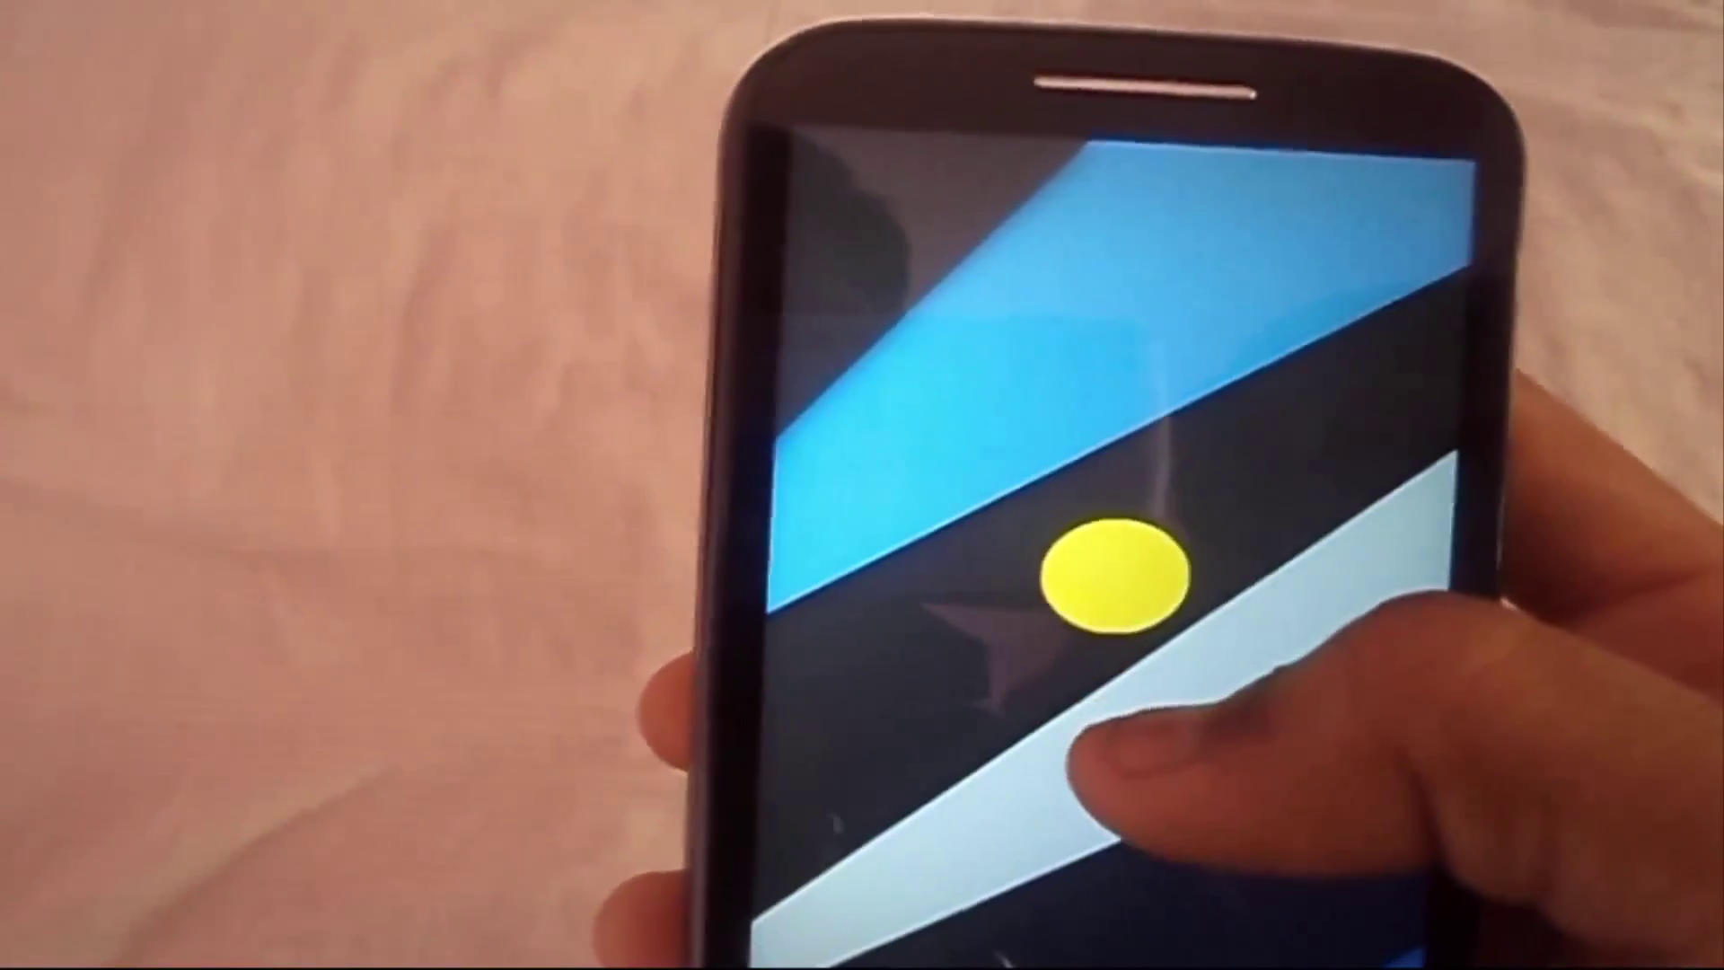
- Turn the circle into the lollipop and launch the hidden Flappy Android game
click(1078, 593)
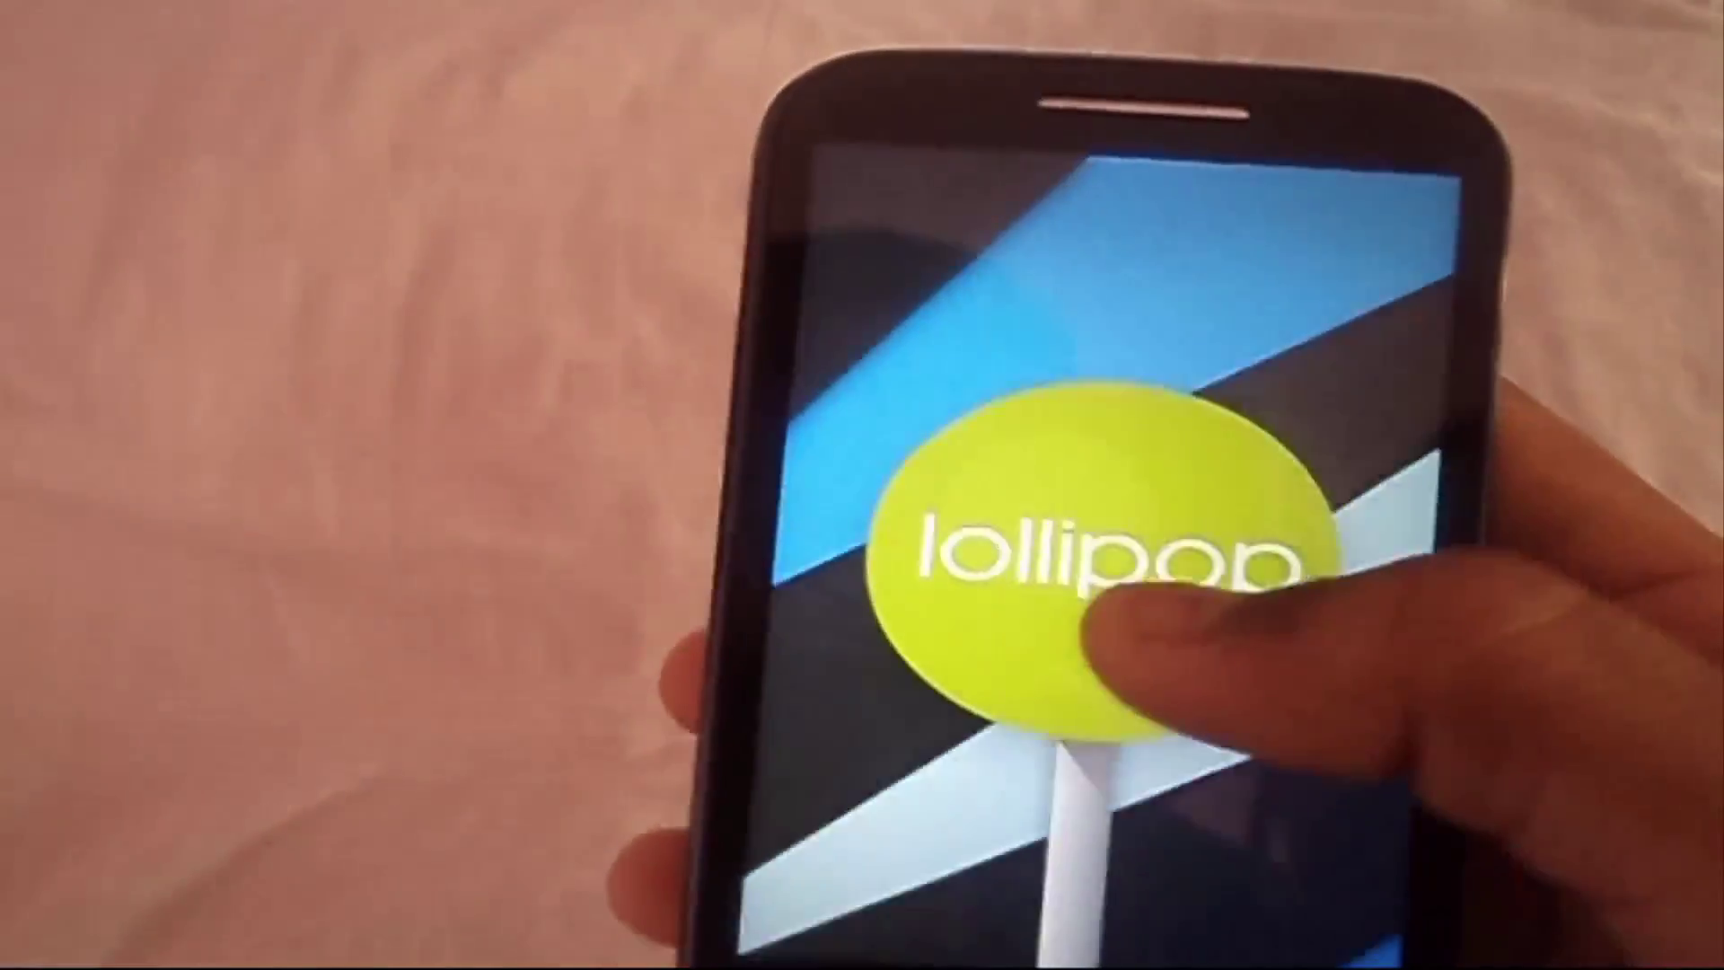
click(1079, 613)
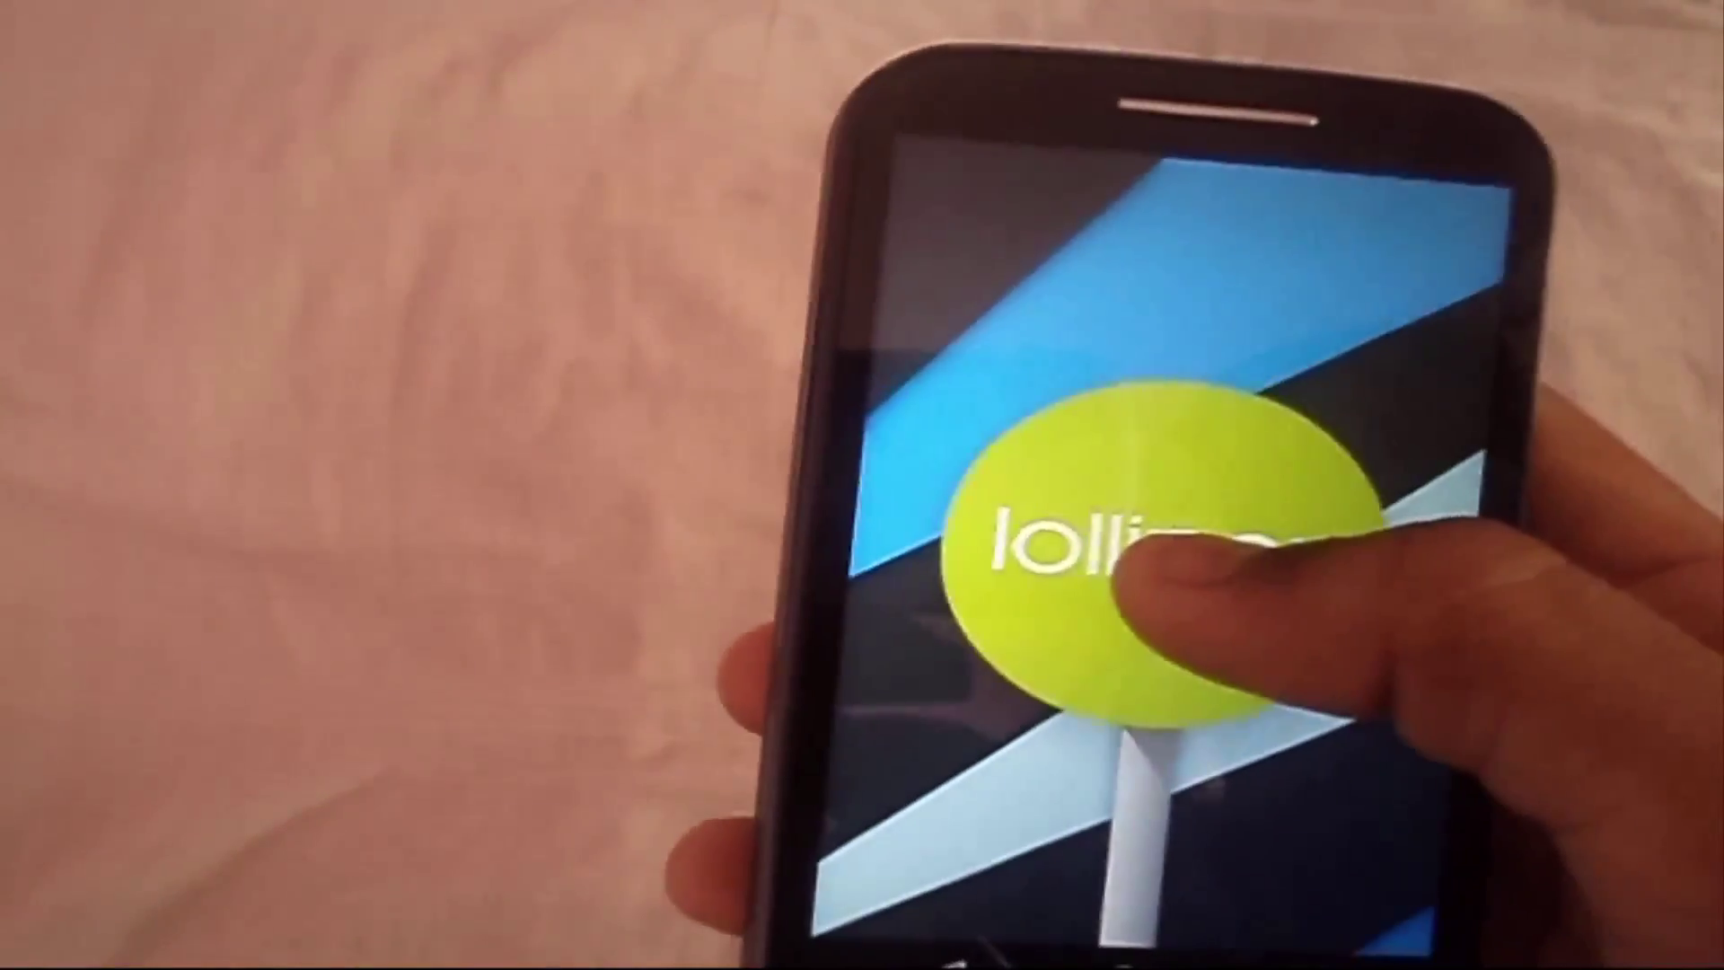
click(1118, 579)
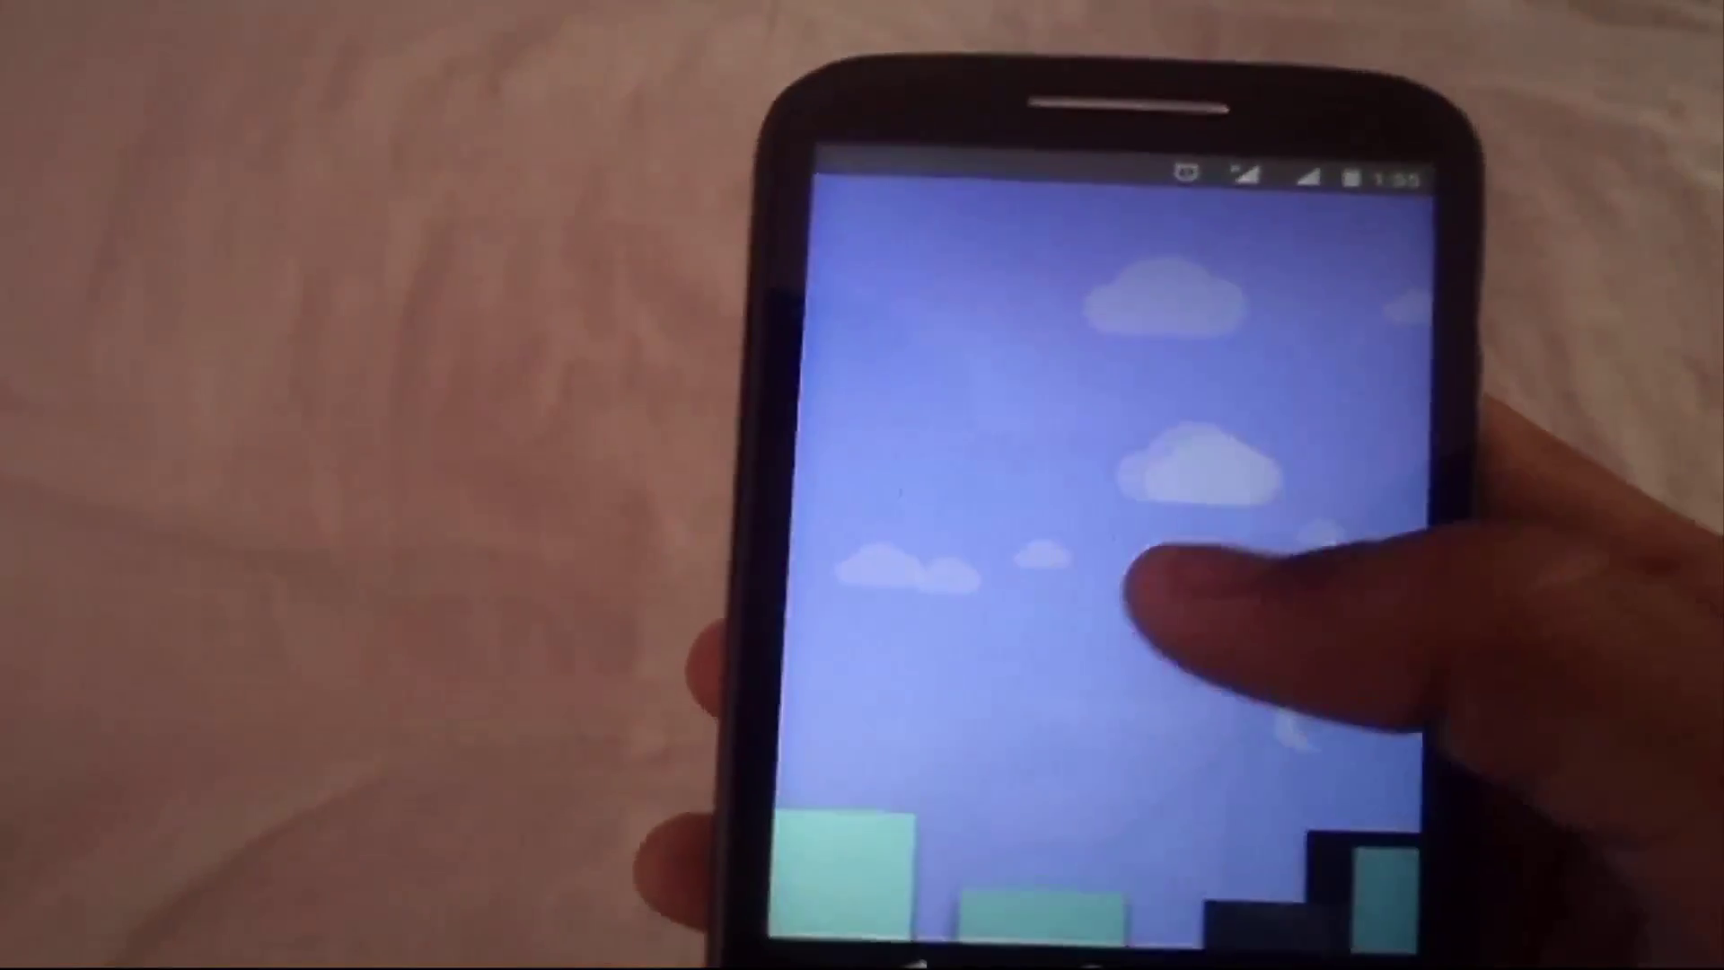
click(1146, 592)
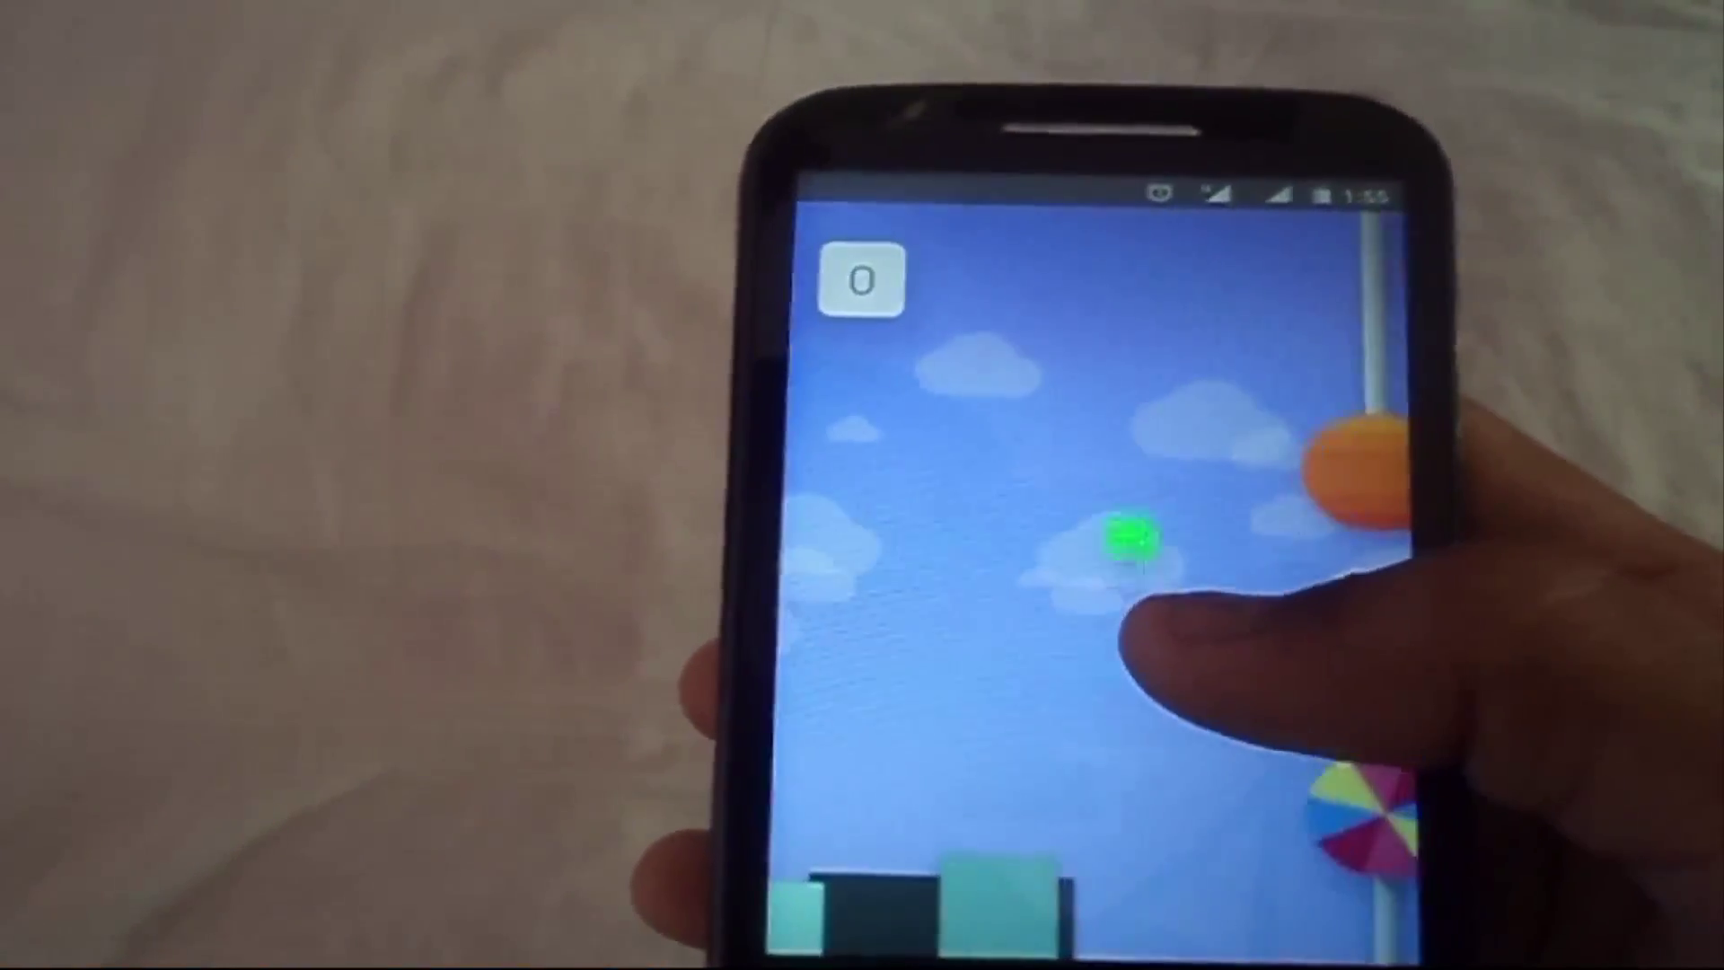
- Fly the Android between lollipops, restarting after each crash
click(1272, 607)
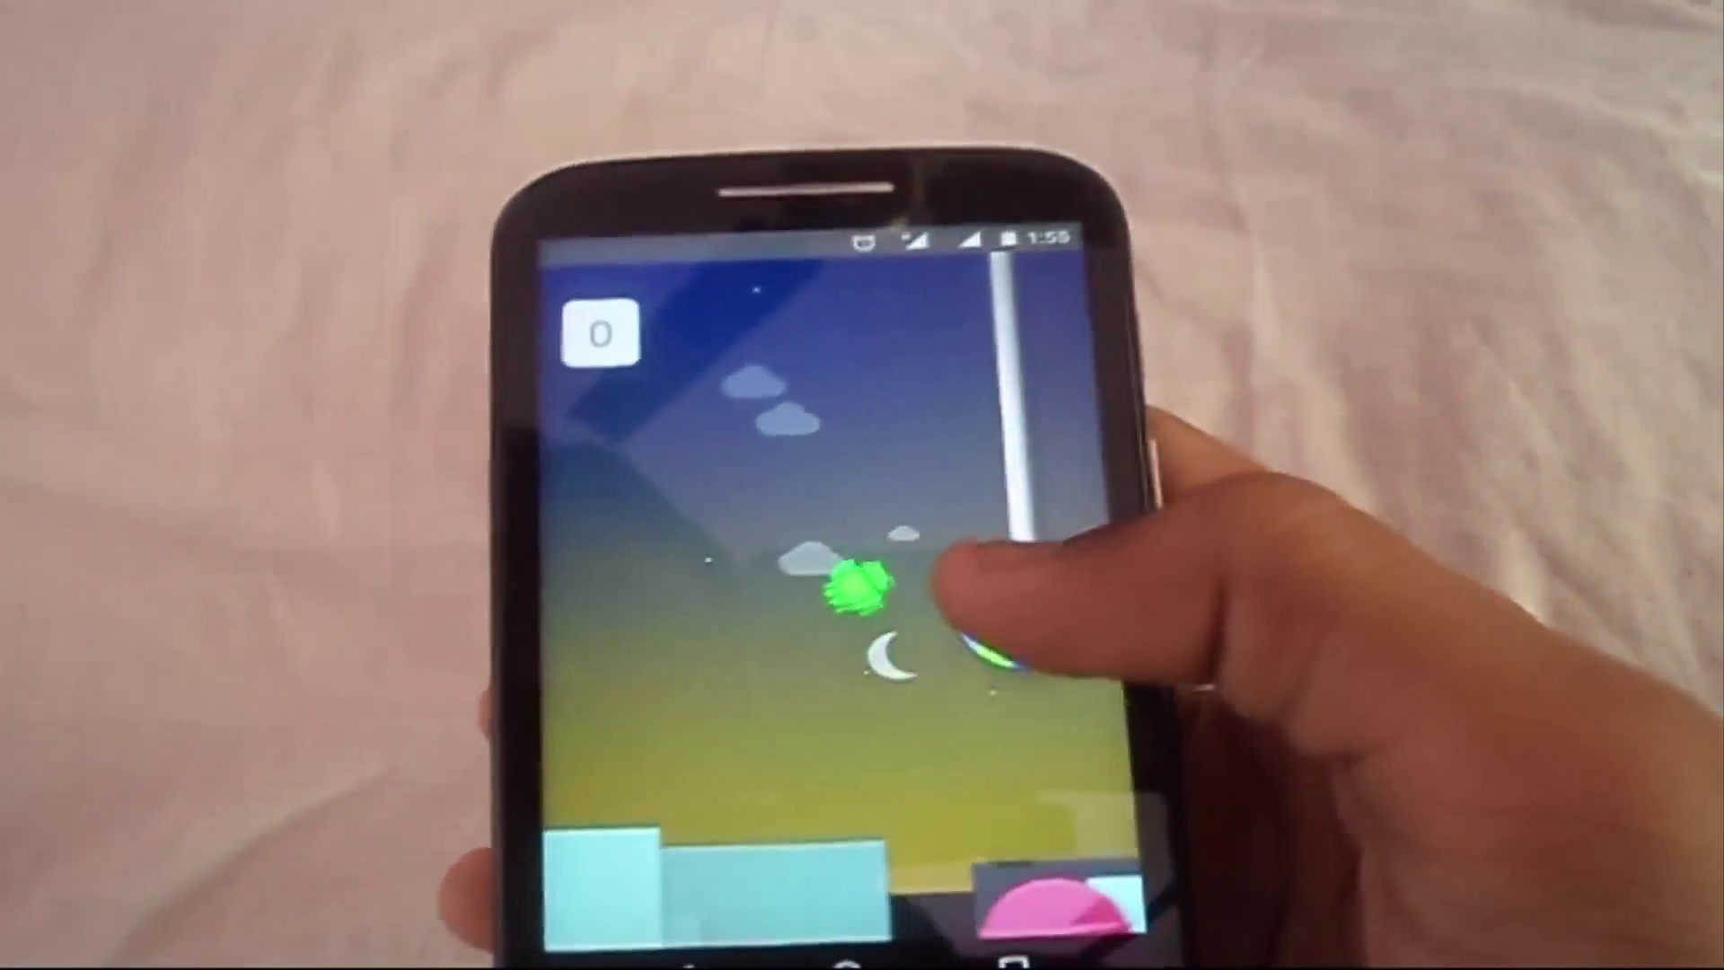
click(1272, 606)
click(943, 627)
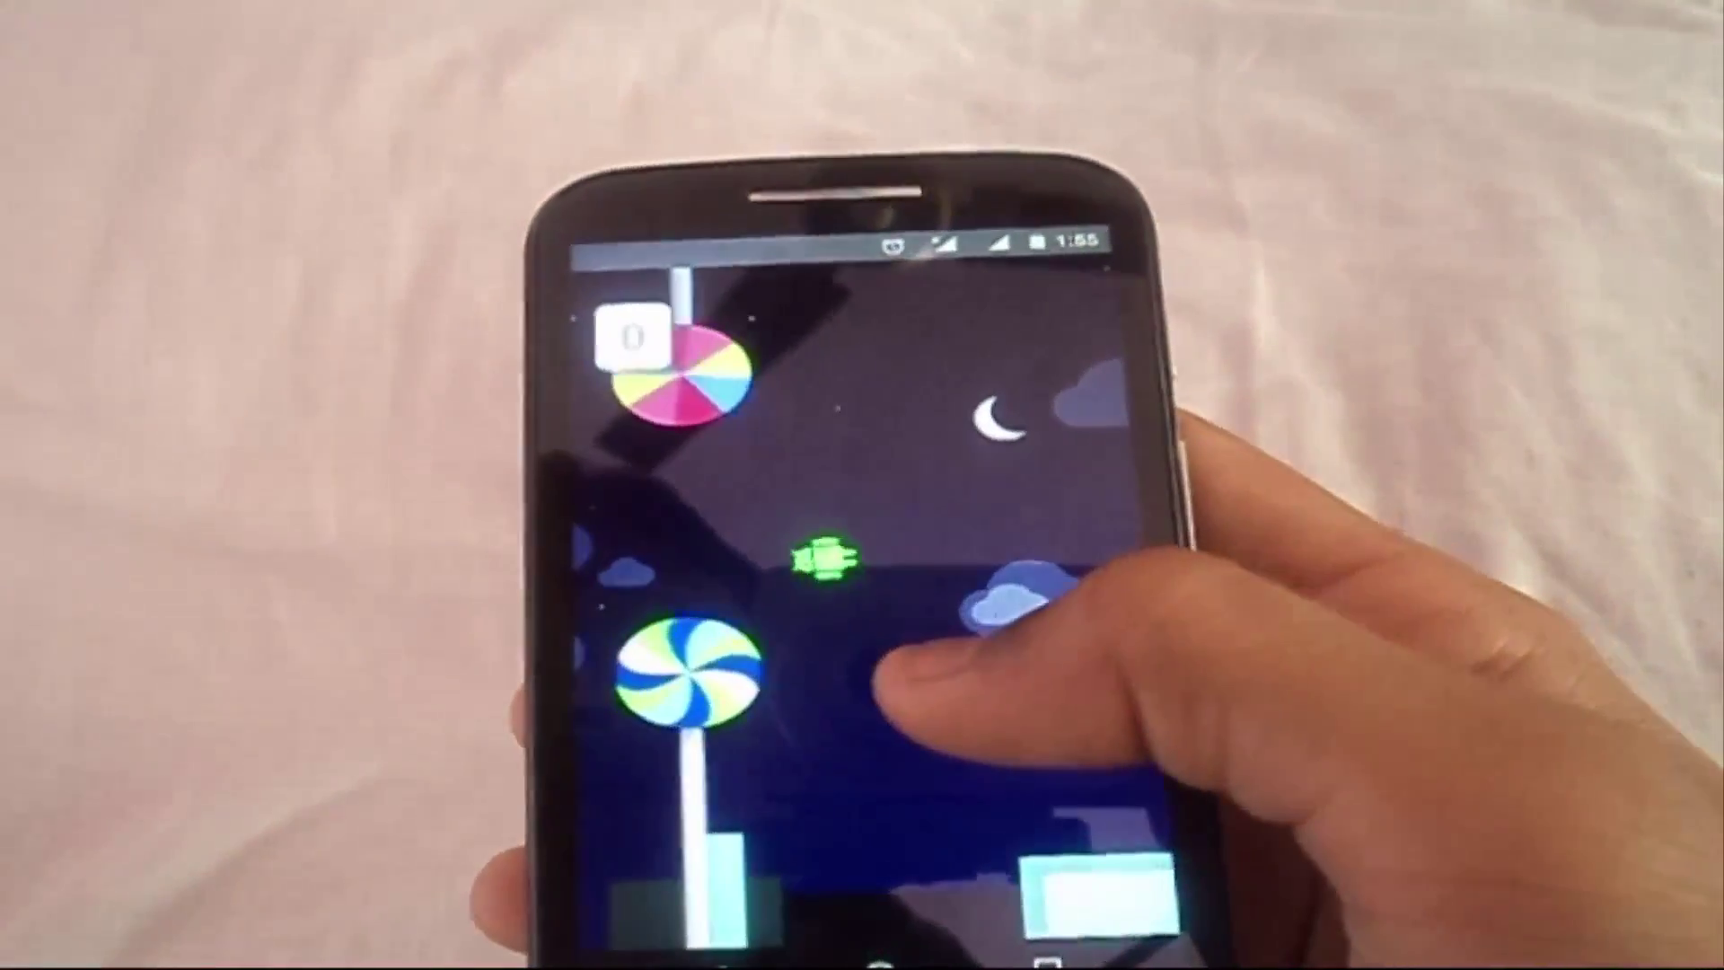
click(875, 708)
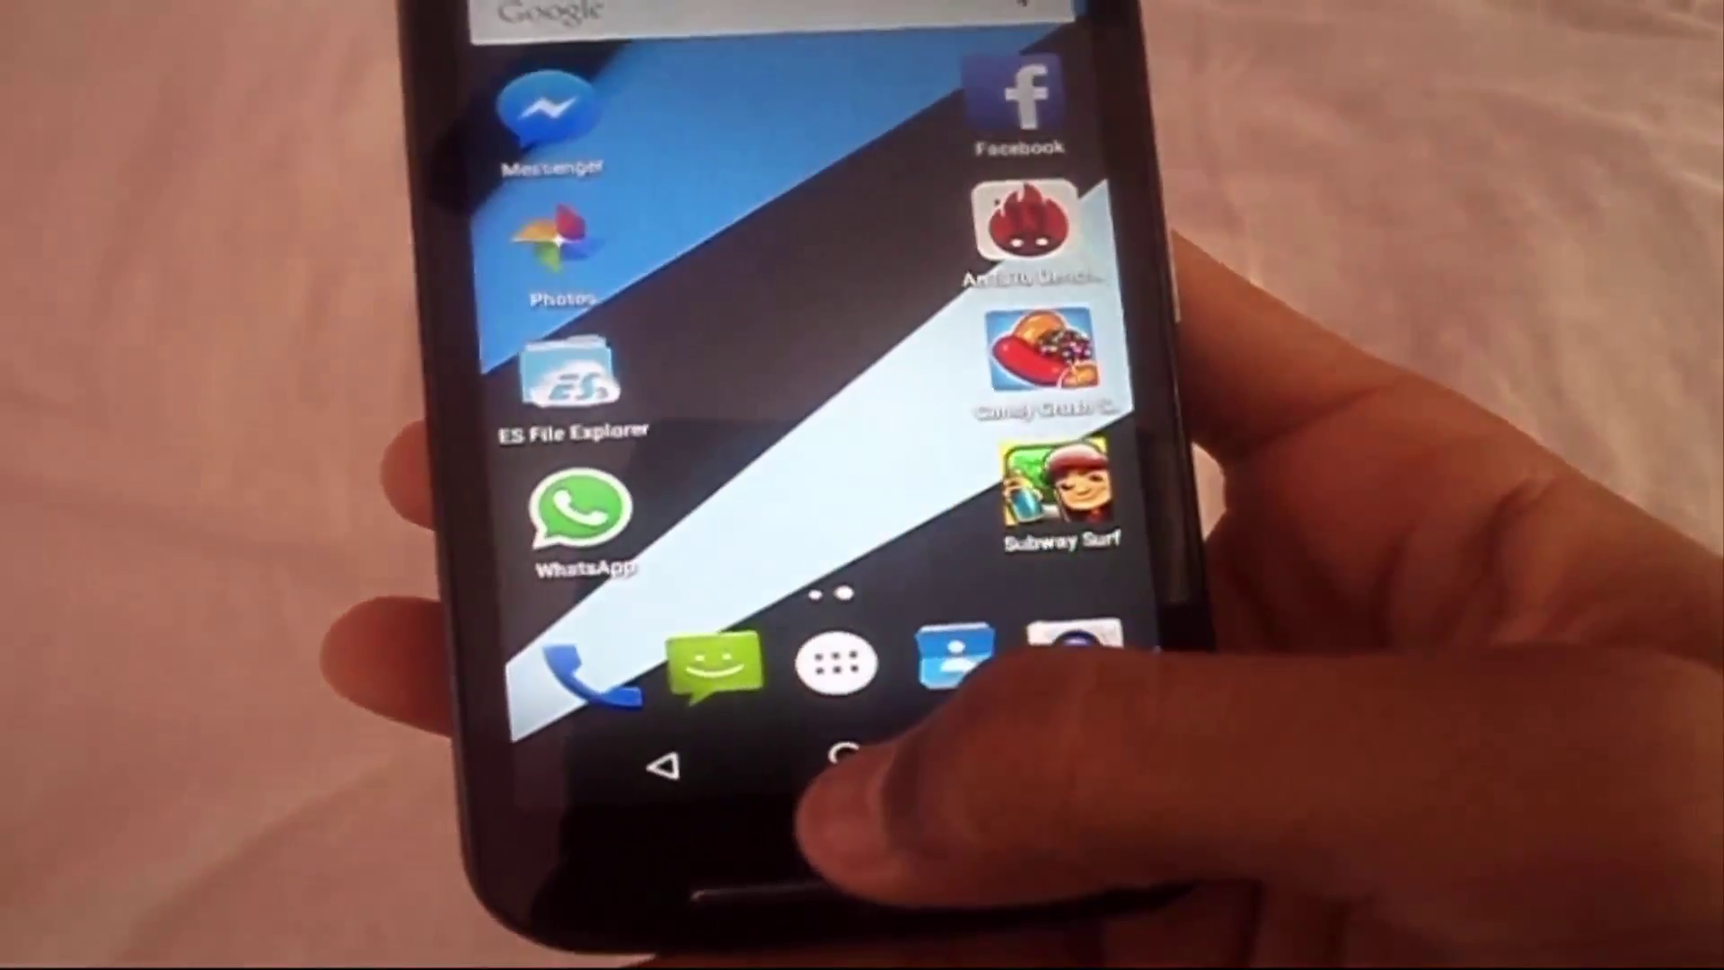
- Summon Google Now from the home screen
click(835, 780)
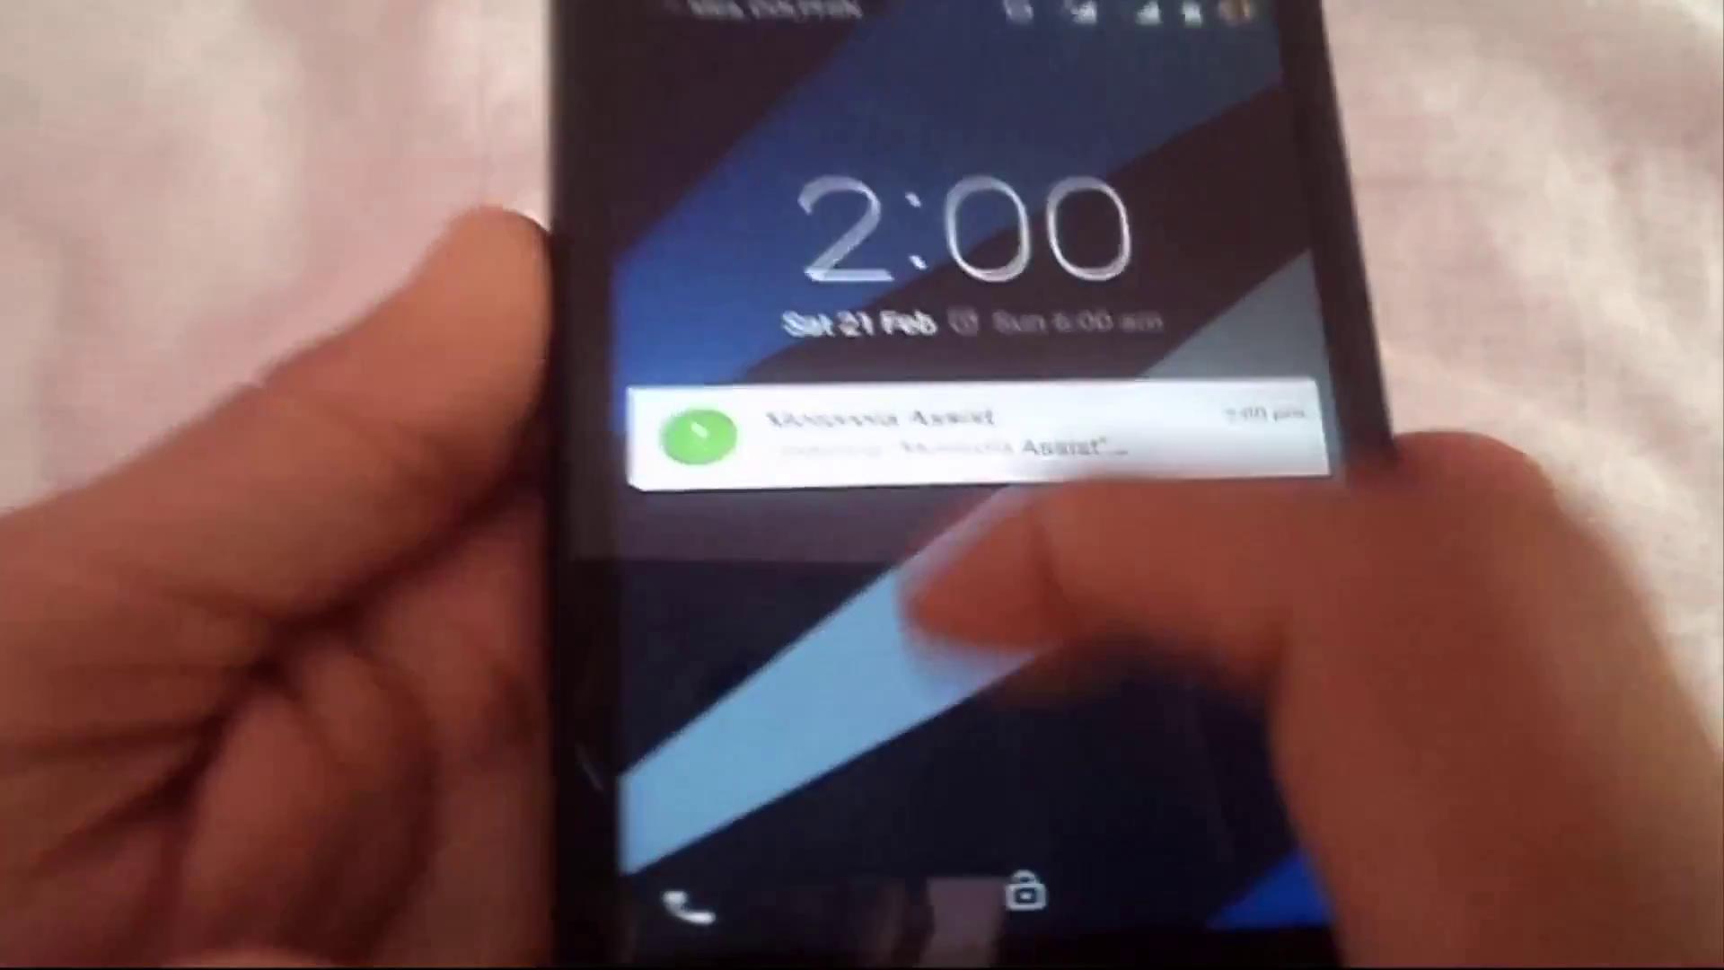
- Unlock the phone and pull down the notification shade with quick settings
drag(1000, 539, 1194, 154)
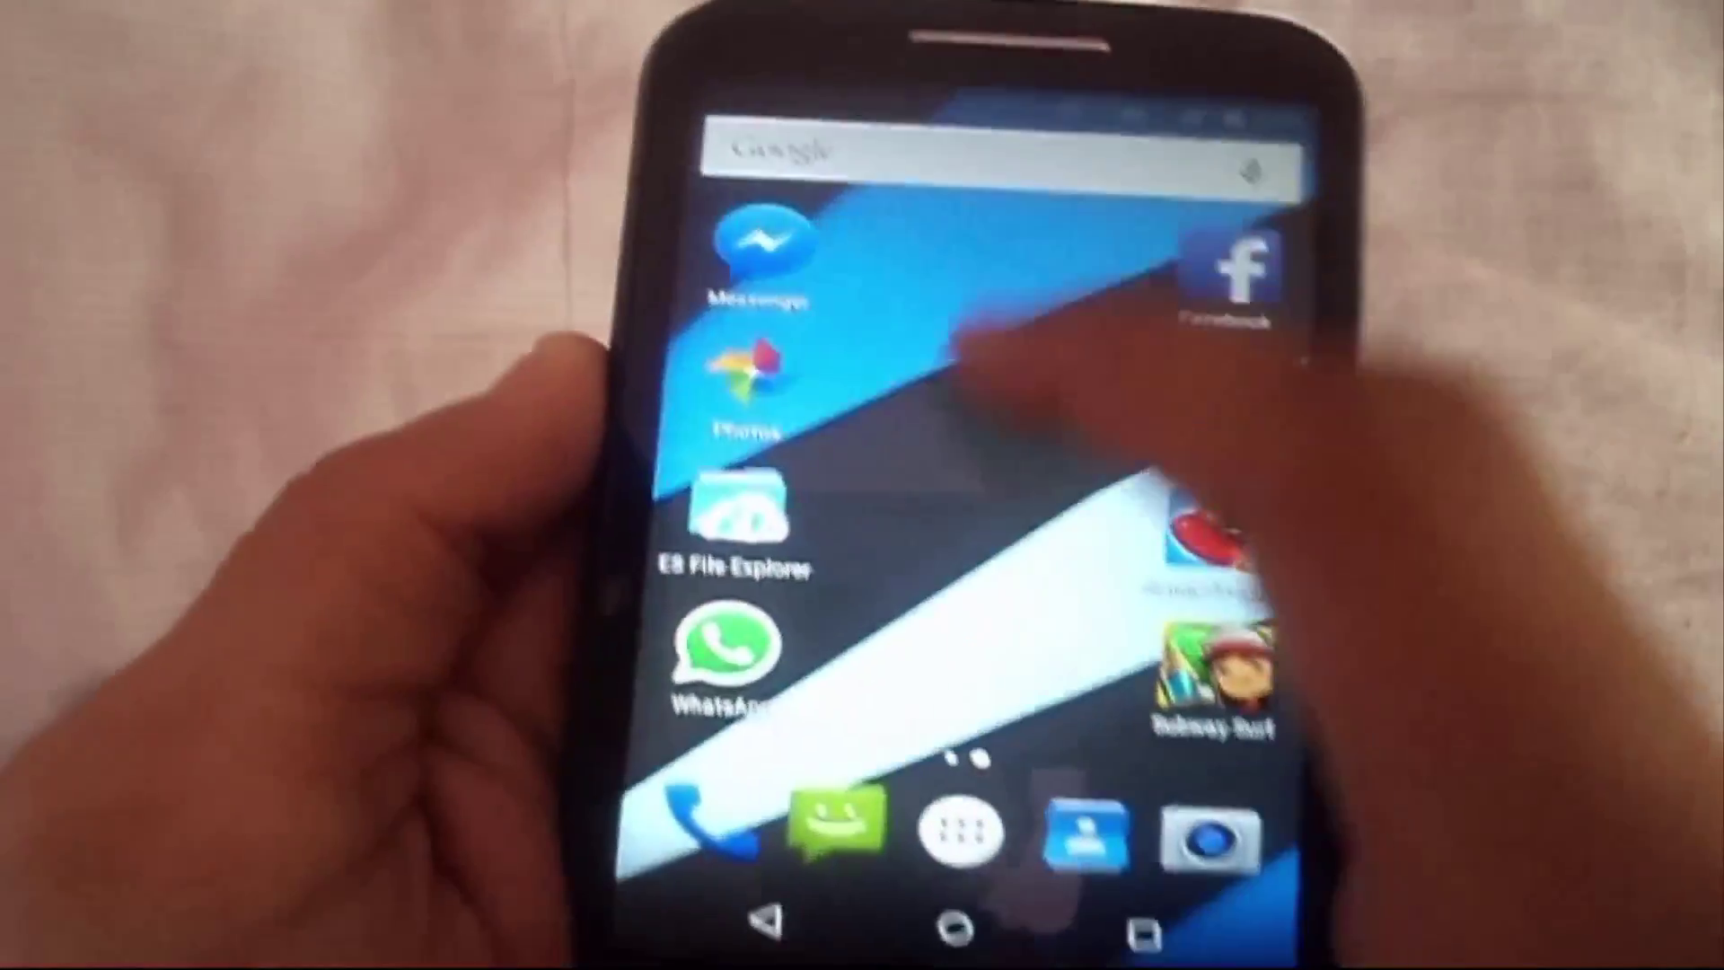
drag(997, 135, 835, 701)
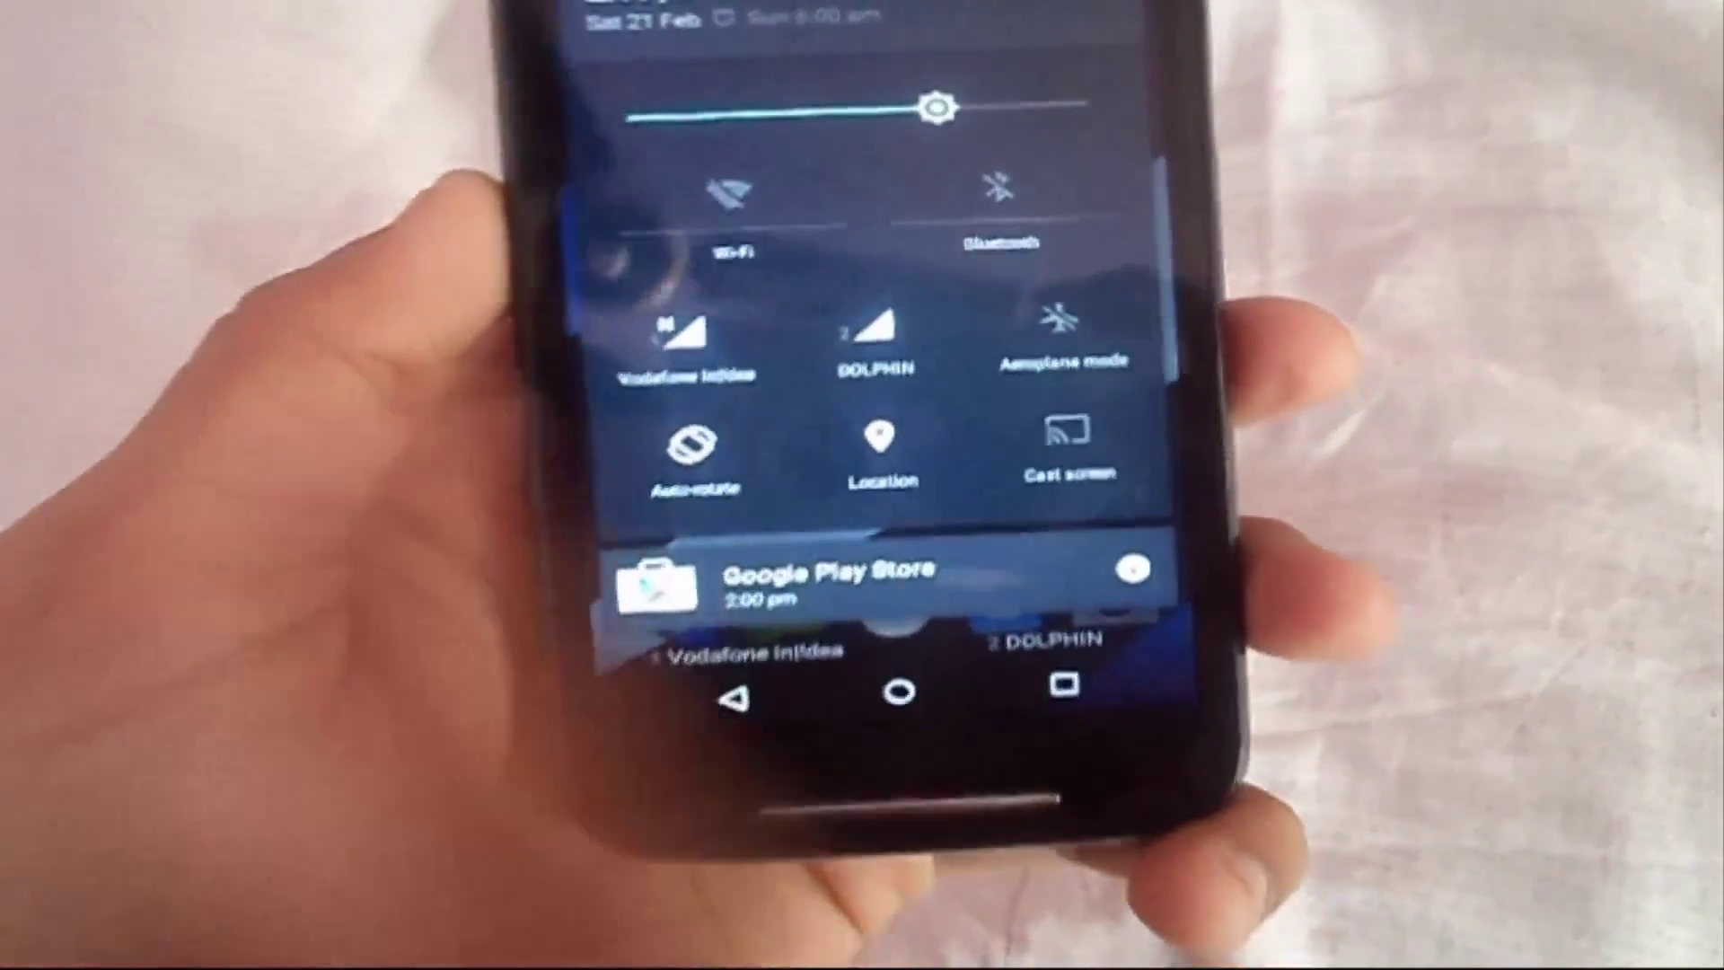
- Dismiss the Play Store and green-icon notifications, leaving the Motorola Assist update
drag(754, 686, 1131, 687)
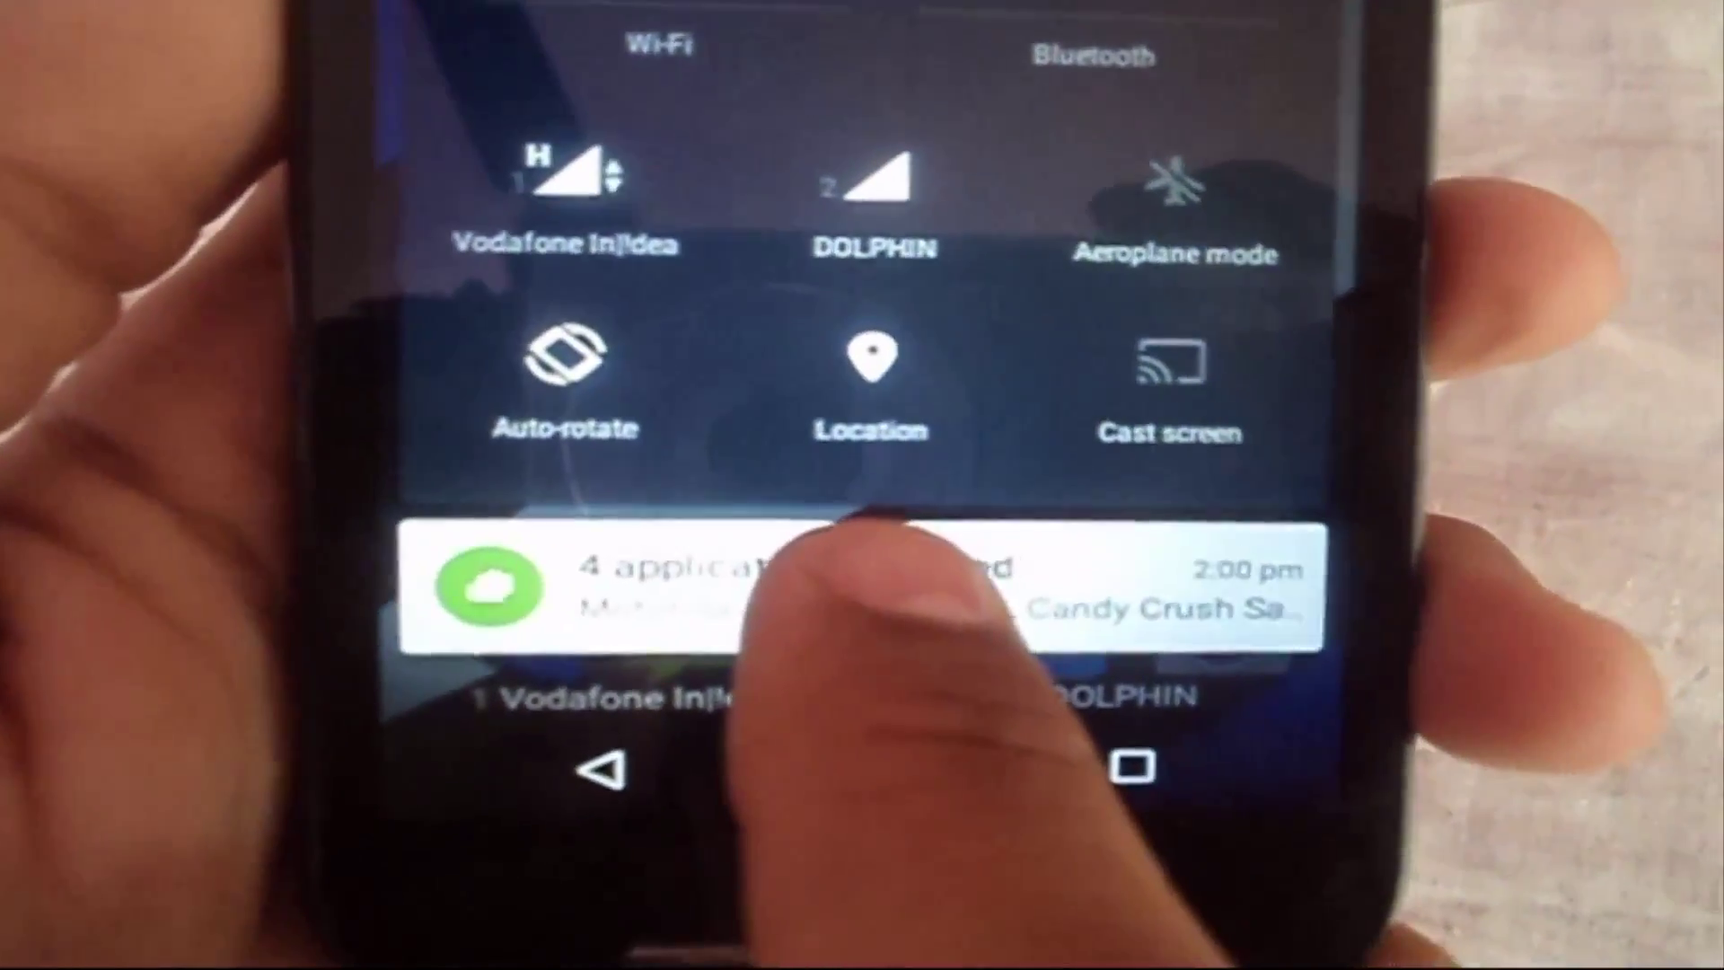
drag(835, 647, 1132, 647)
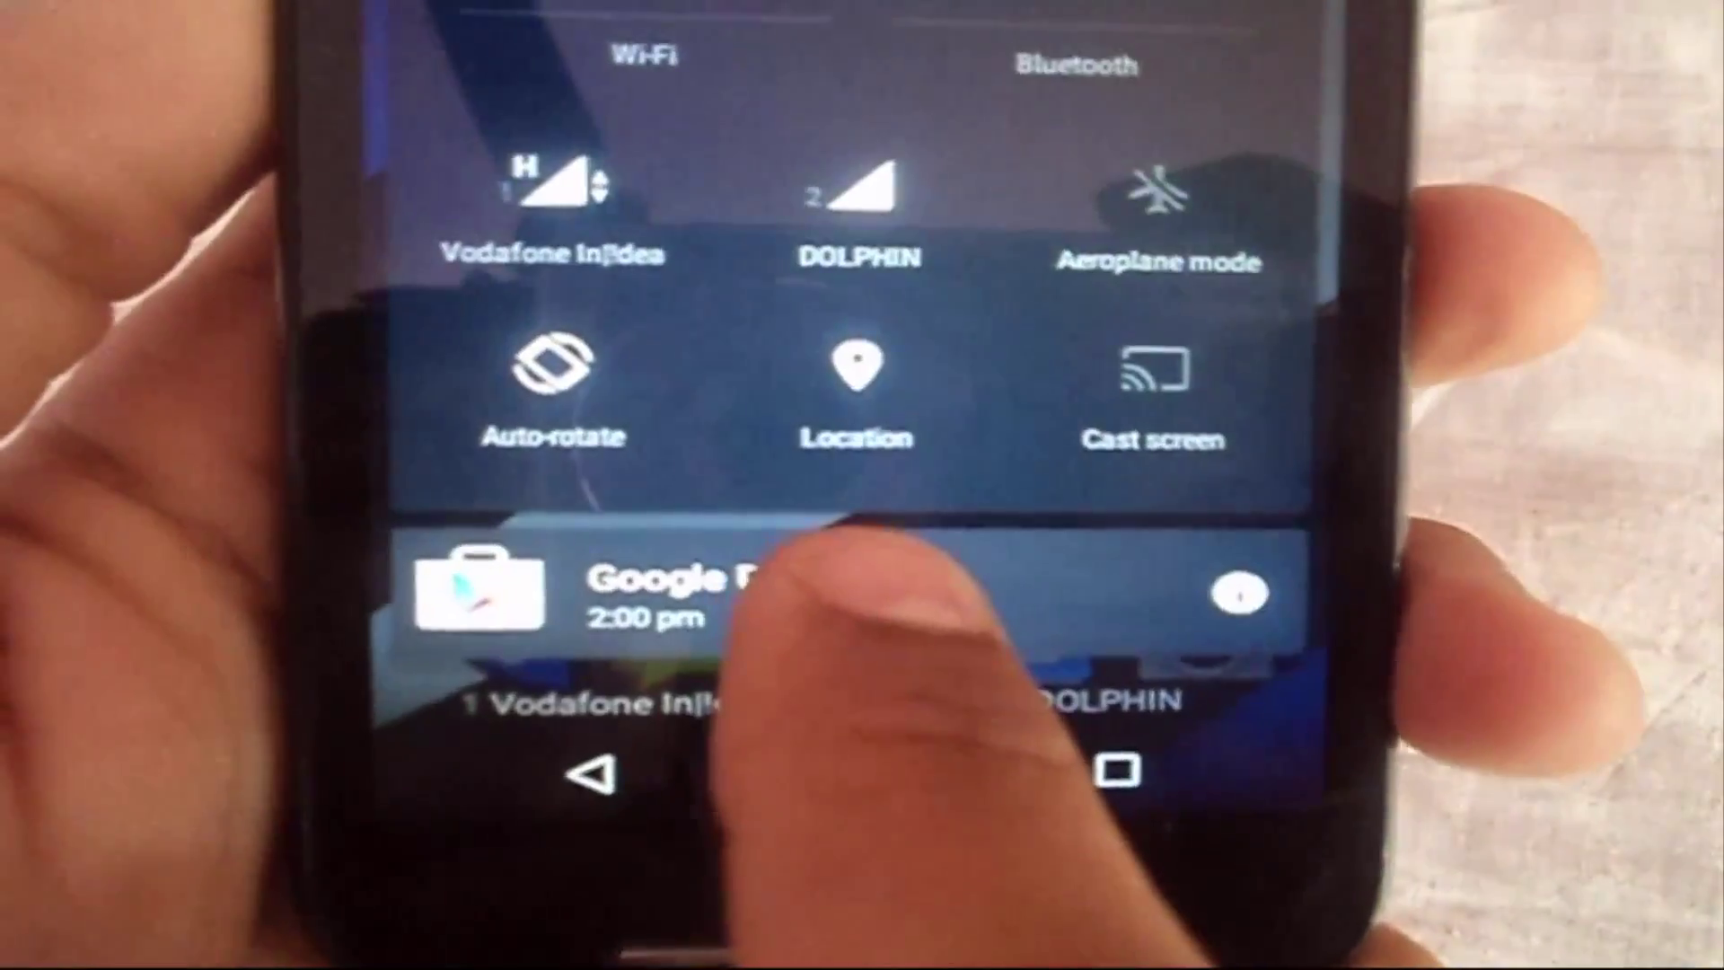
click(862, 619)
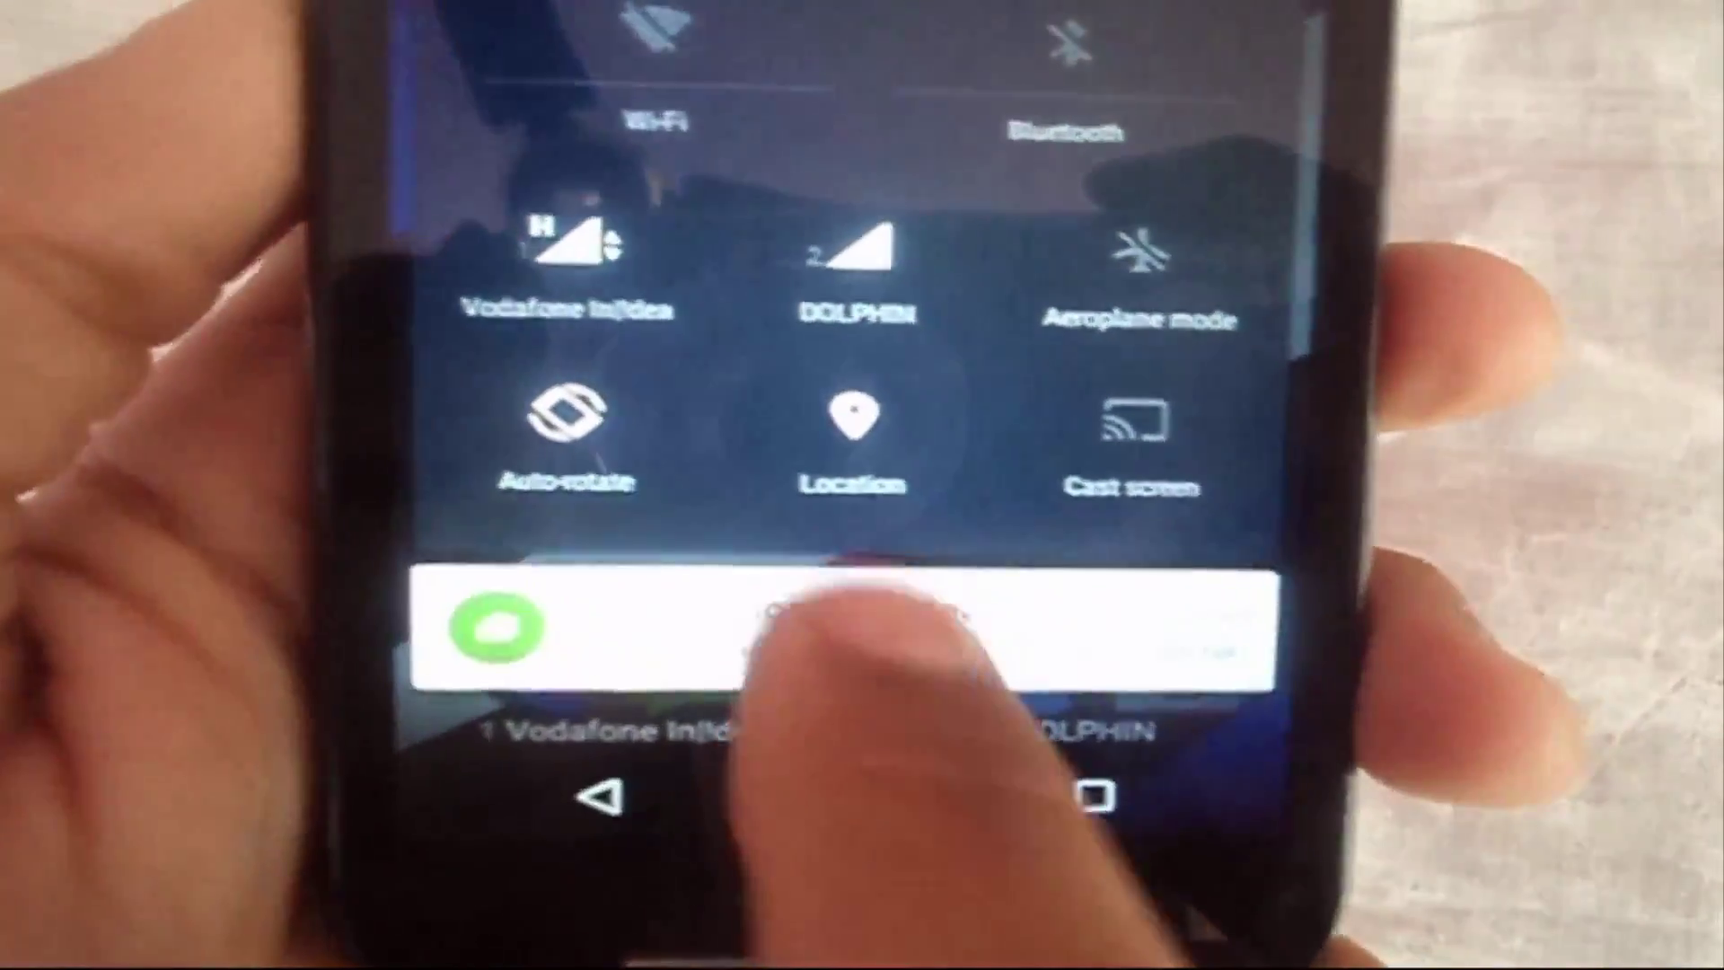